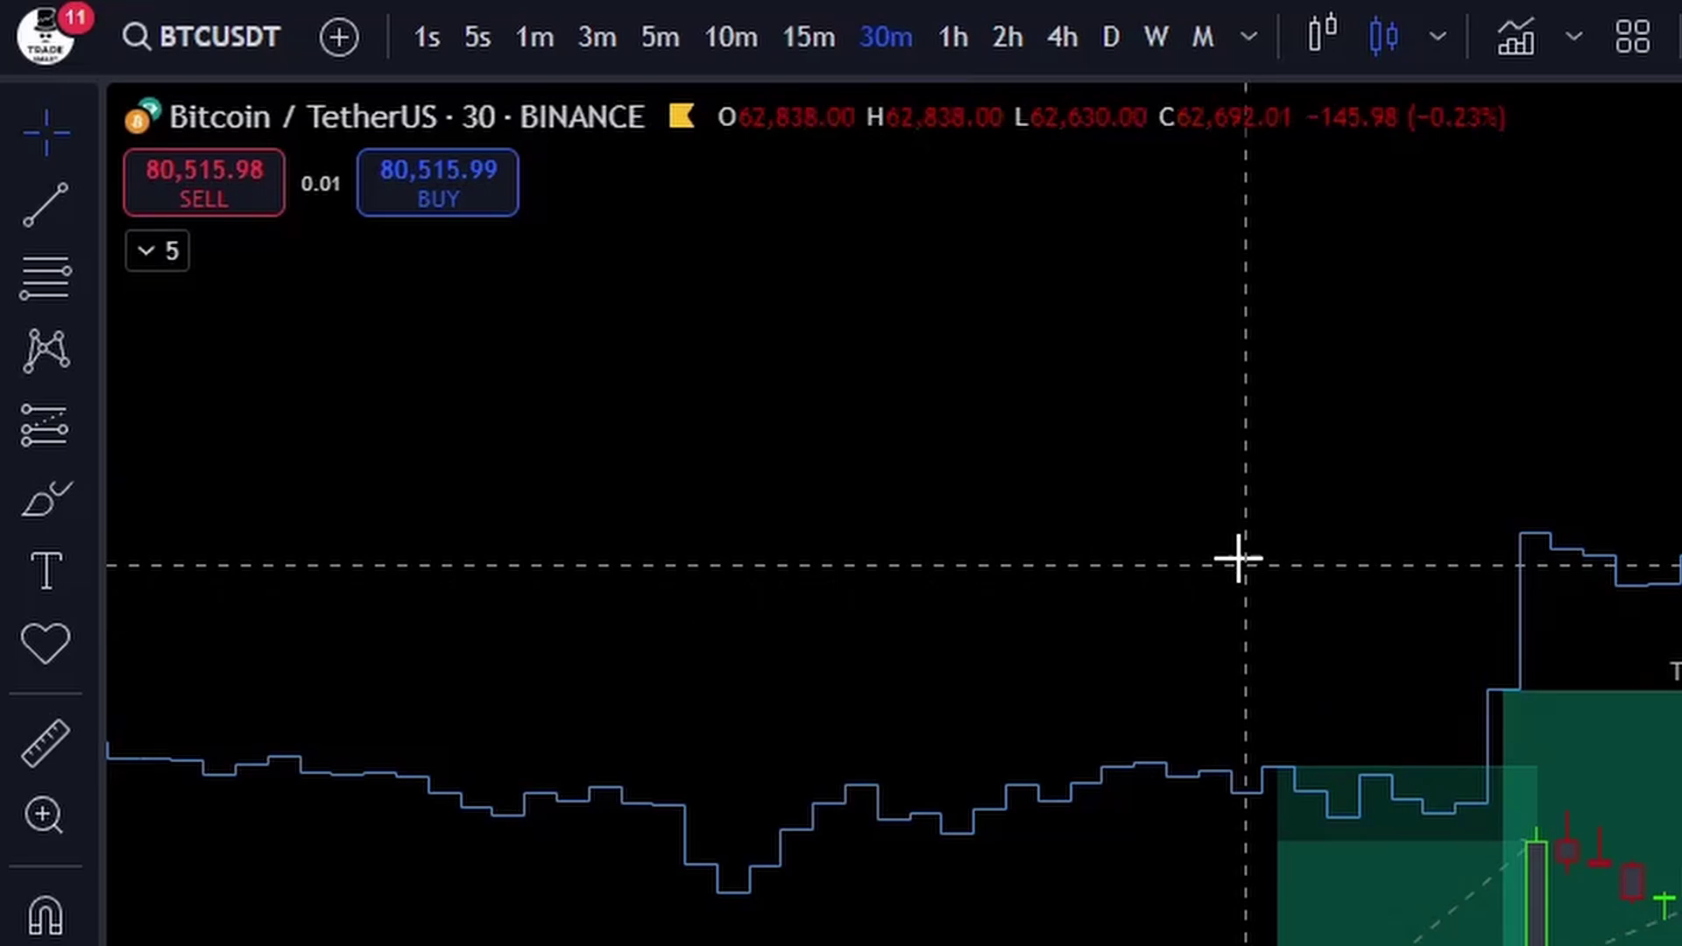
Search the indicator library for 'trend meter', 'ema' and 'nnfx at' without adding anything.
left_click(1516, 35)
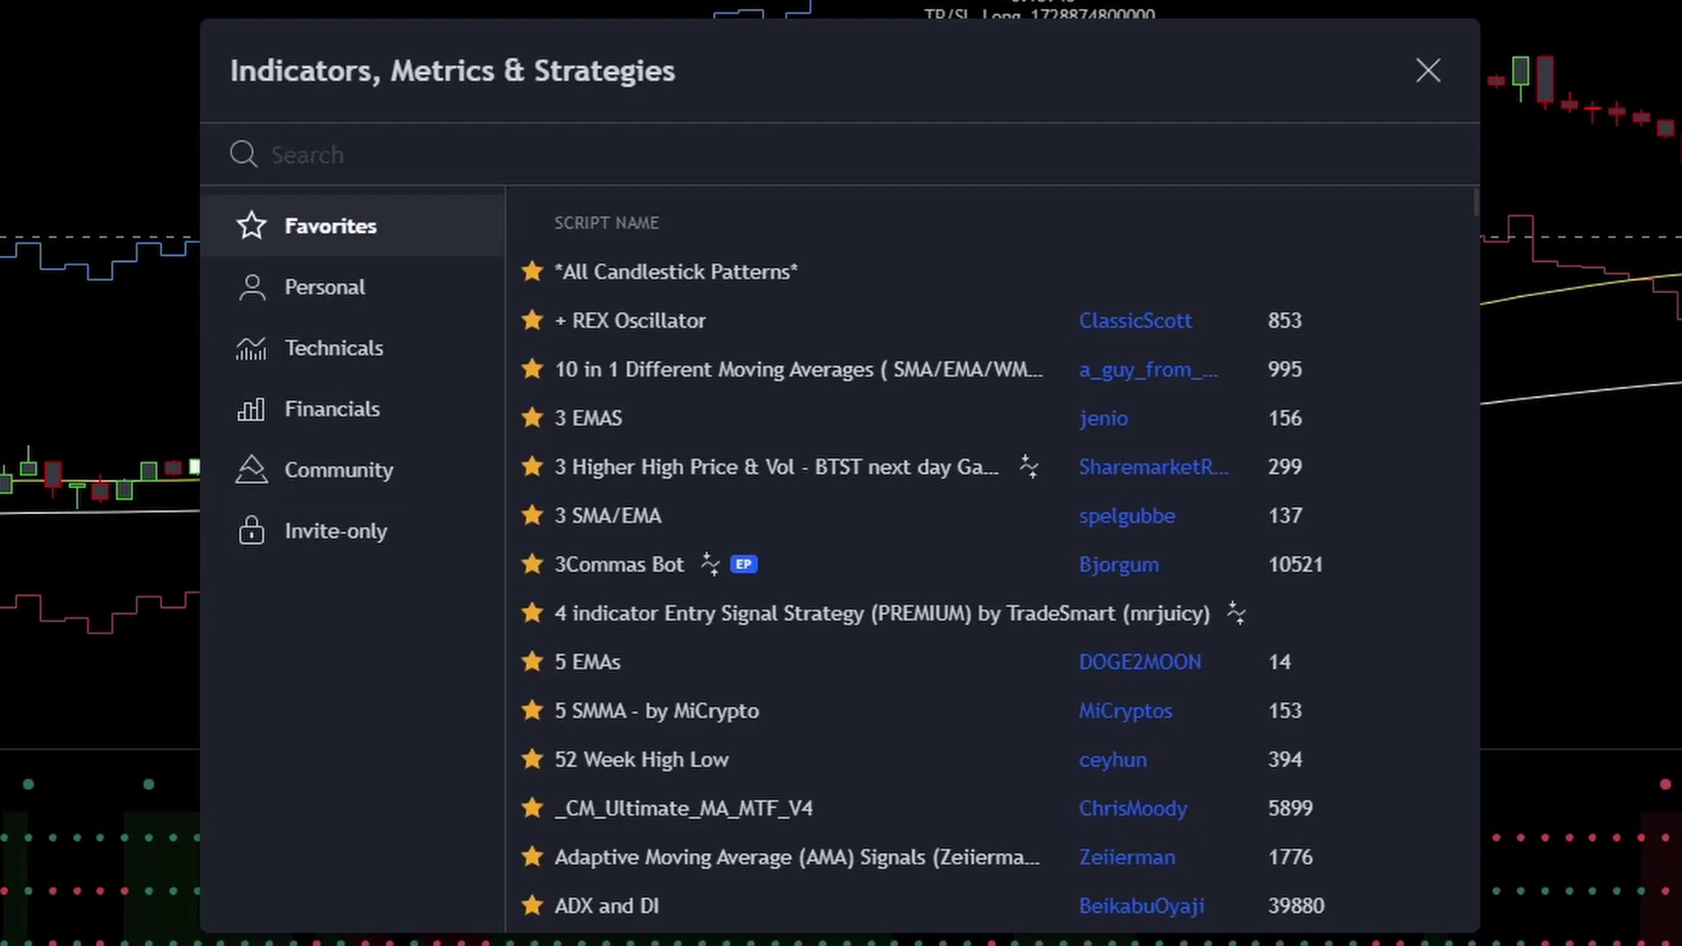
type("trend meter")
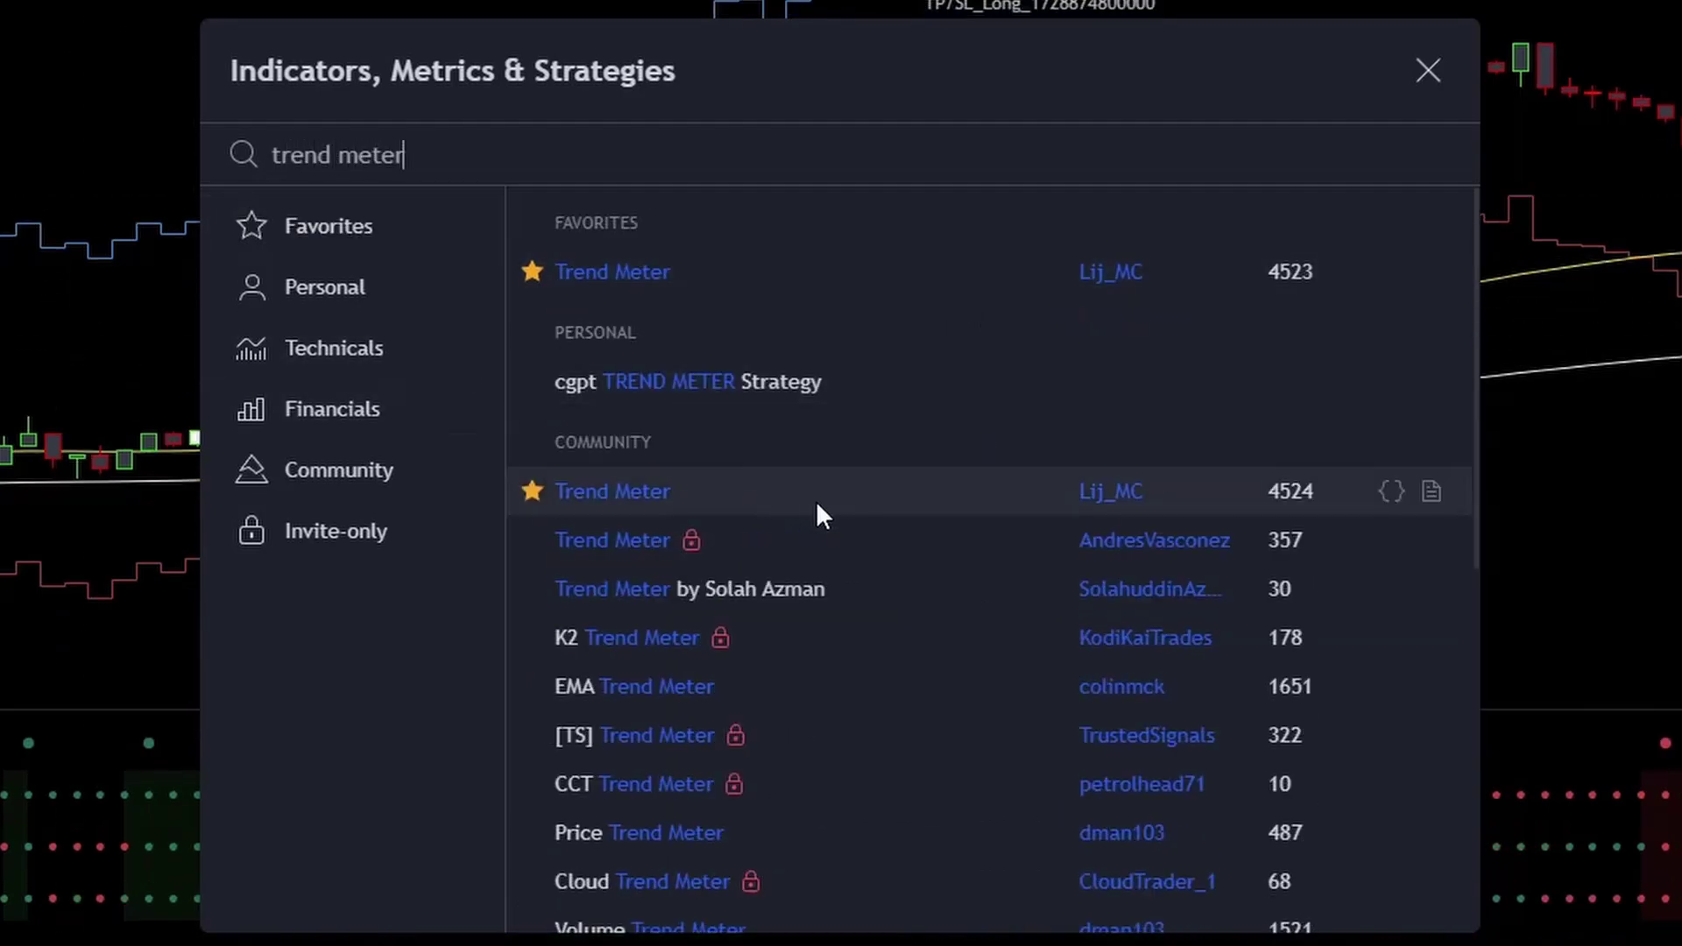
key("BackSpace")
key("BackSpace")
key("BackSpace")
key("BackSpace")
key("BackSpace")
key("BackSpace")
key("BackSpace")
key("BackSpace")
key("BackSpace")
key("BackSpace")
key("BackSpace")
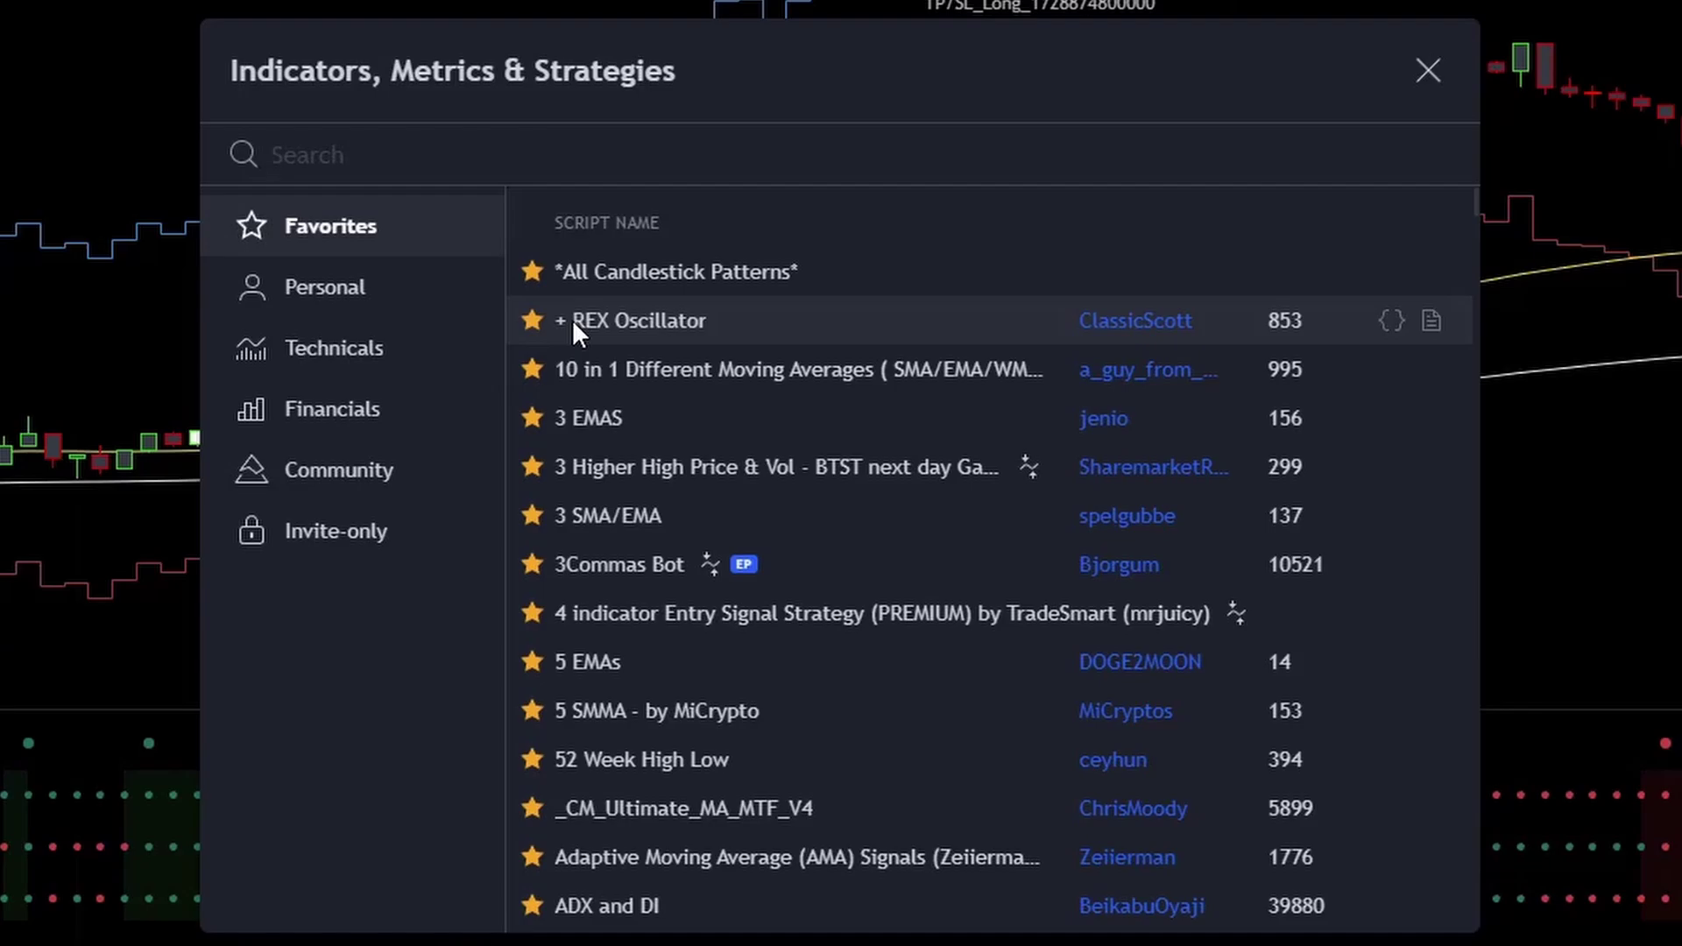
type("ema")
scroll(753, 526, "down", 10)
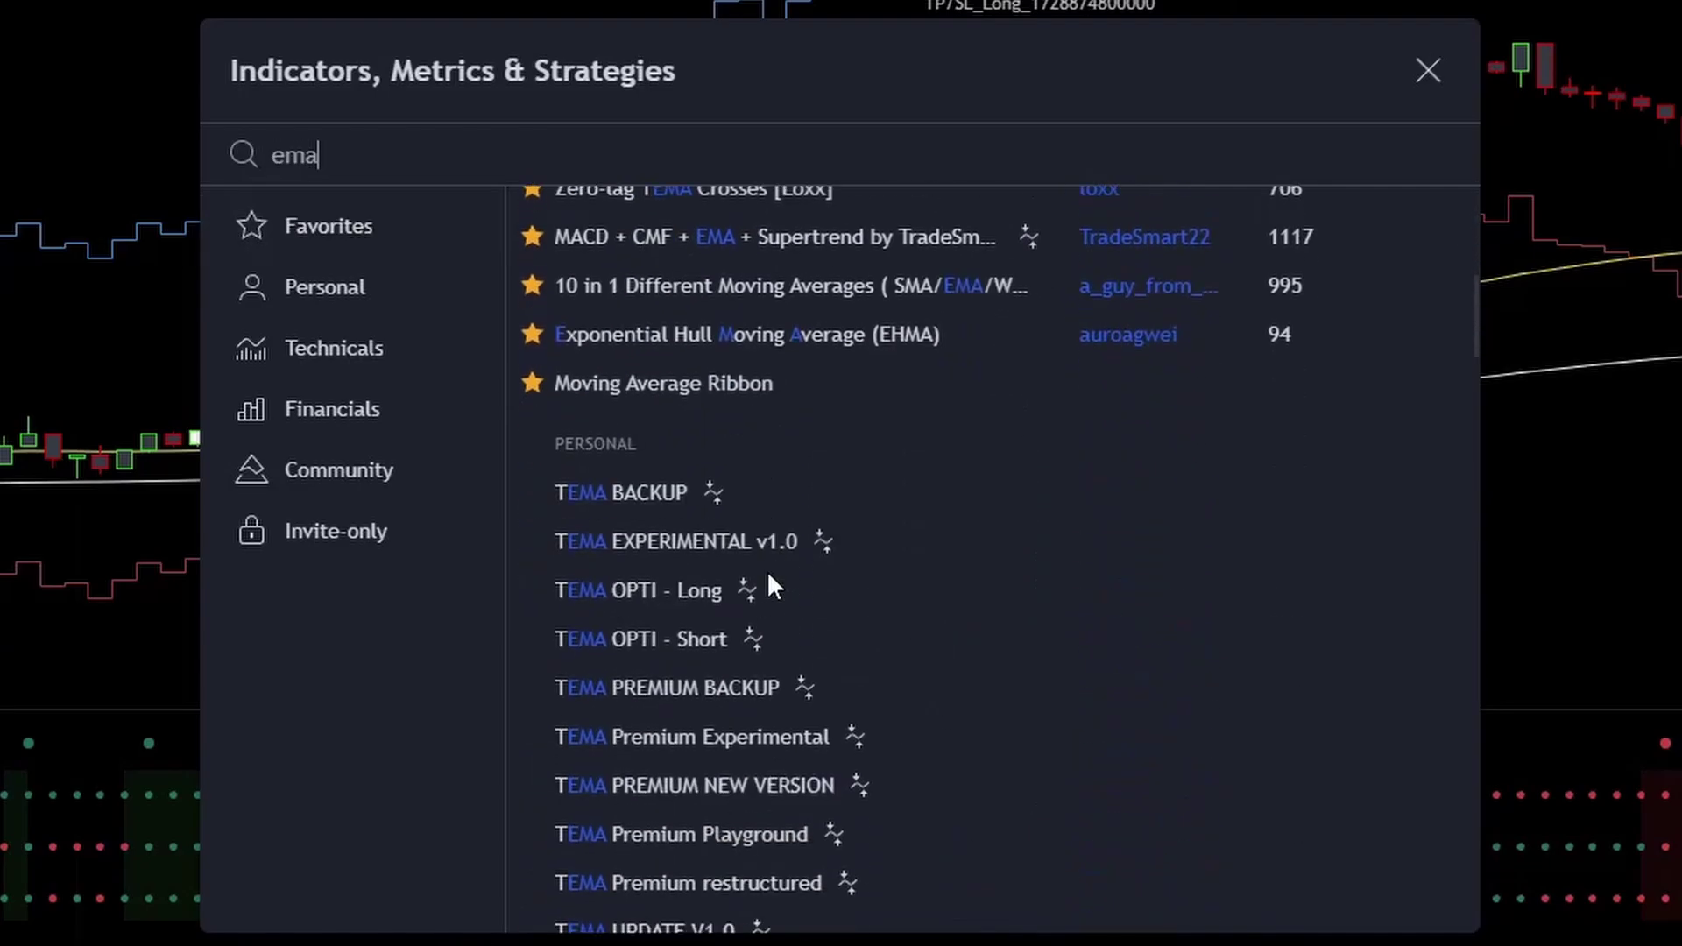
scroll(751, 496, "down", 5)
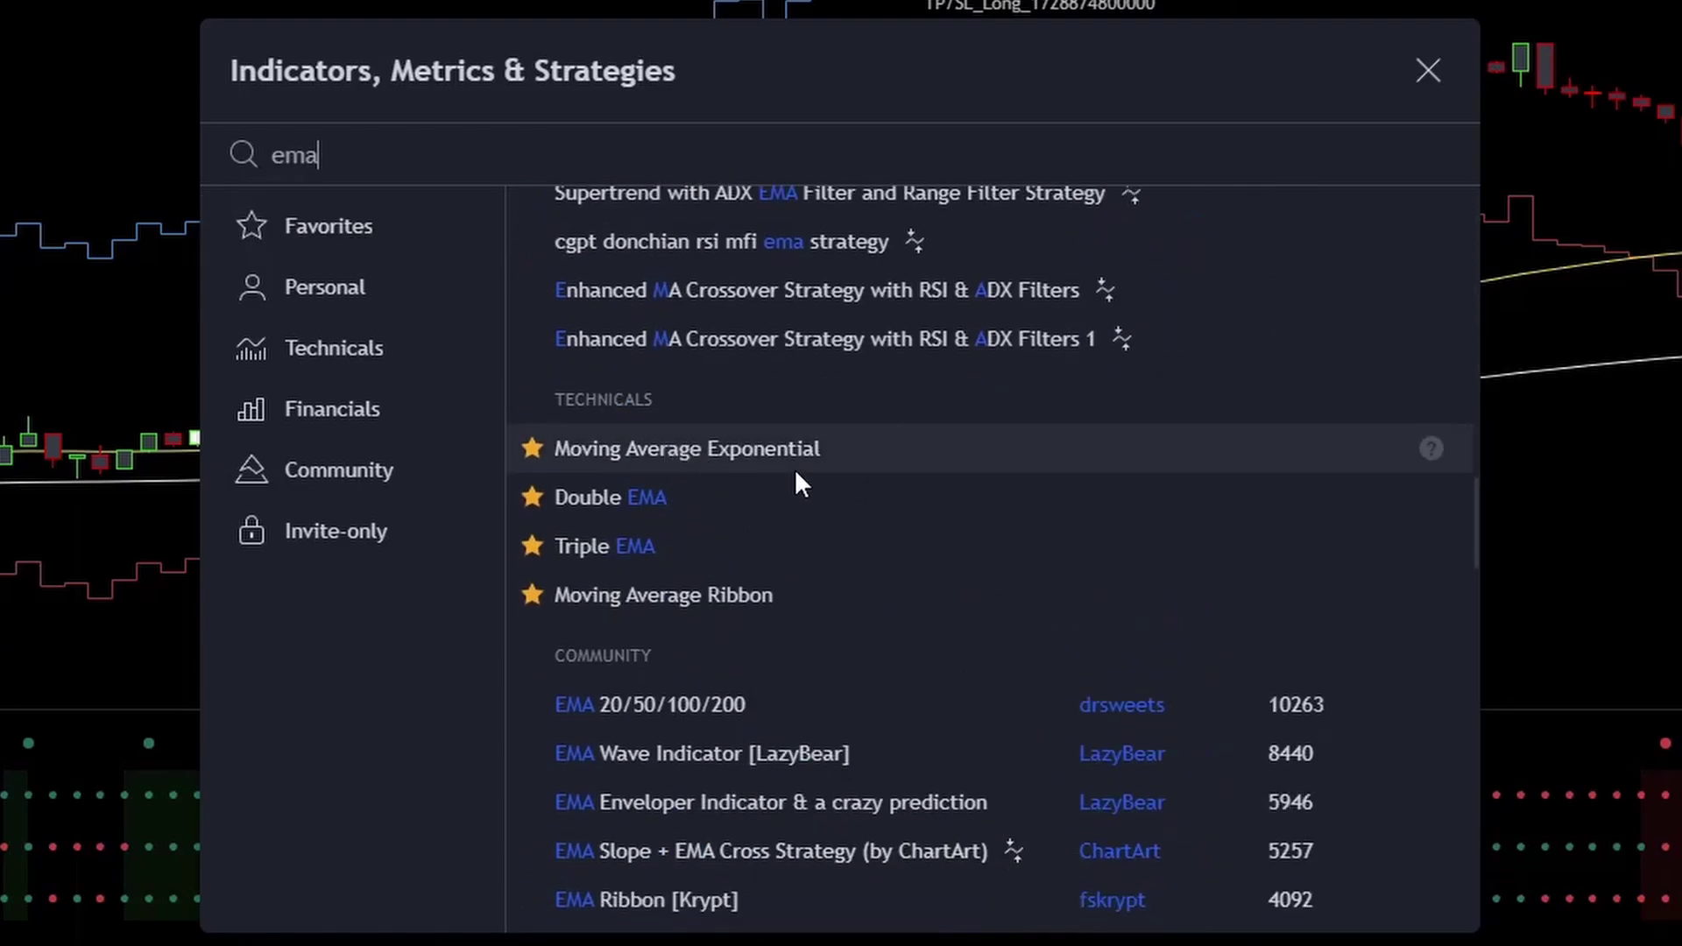
key("BackSpace")
key("BackSpace")
key("BackSpace")
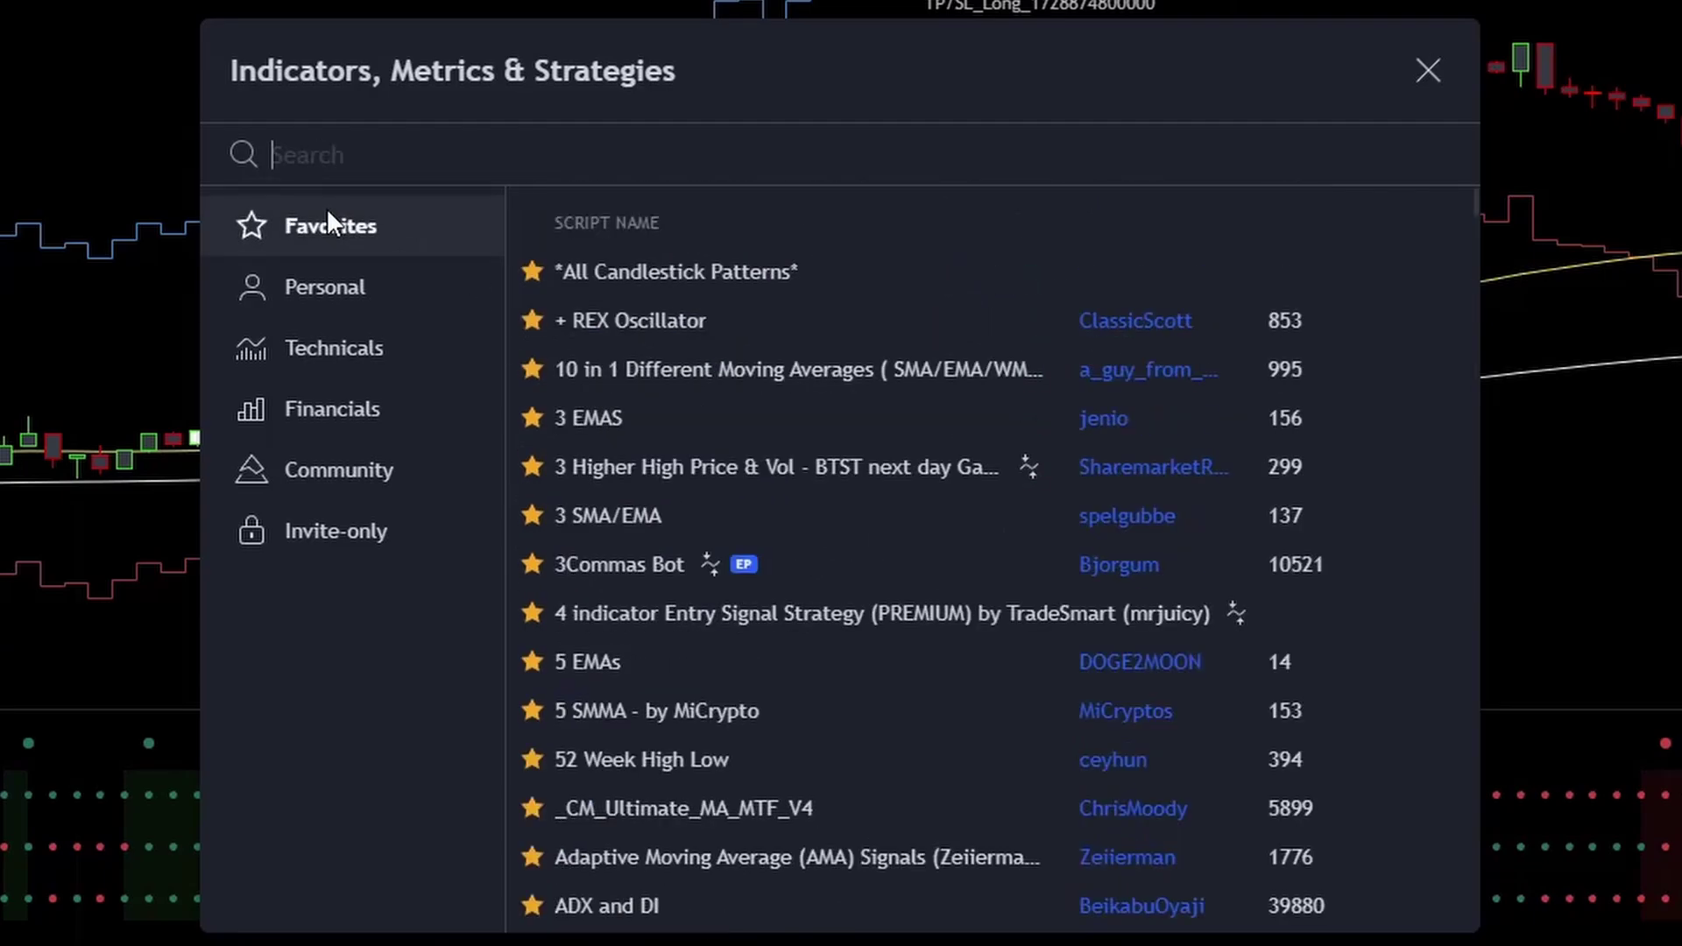
type("nnfx ate")
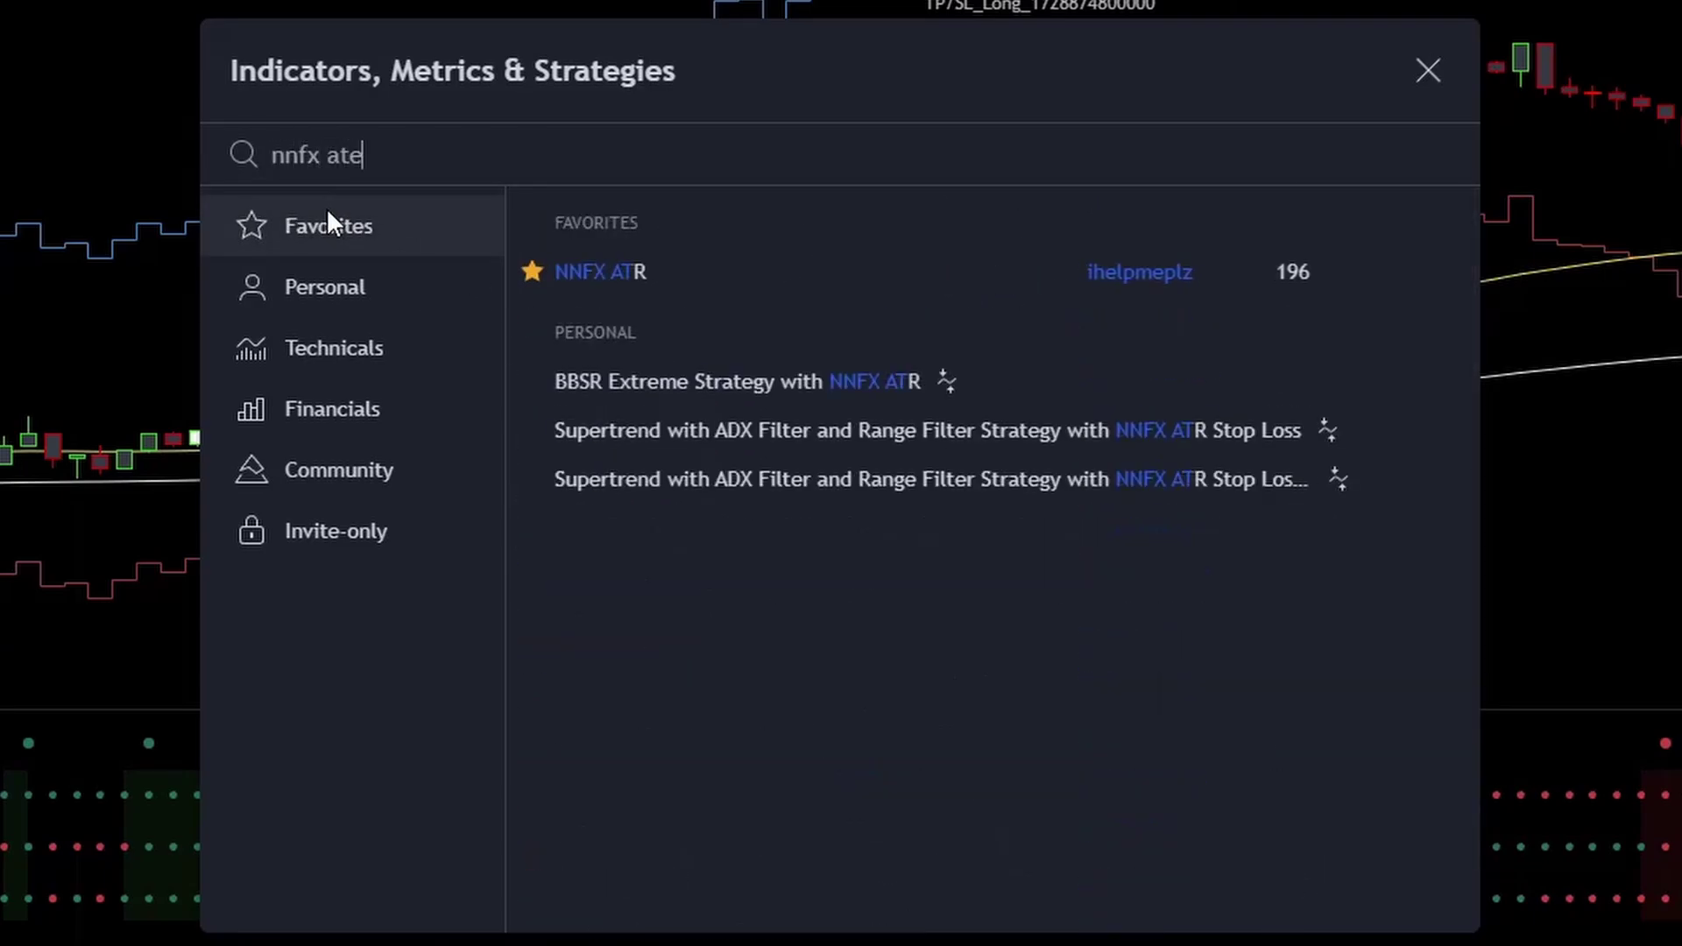
key("BackSpace")
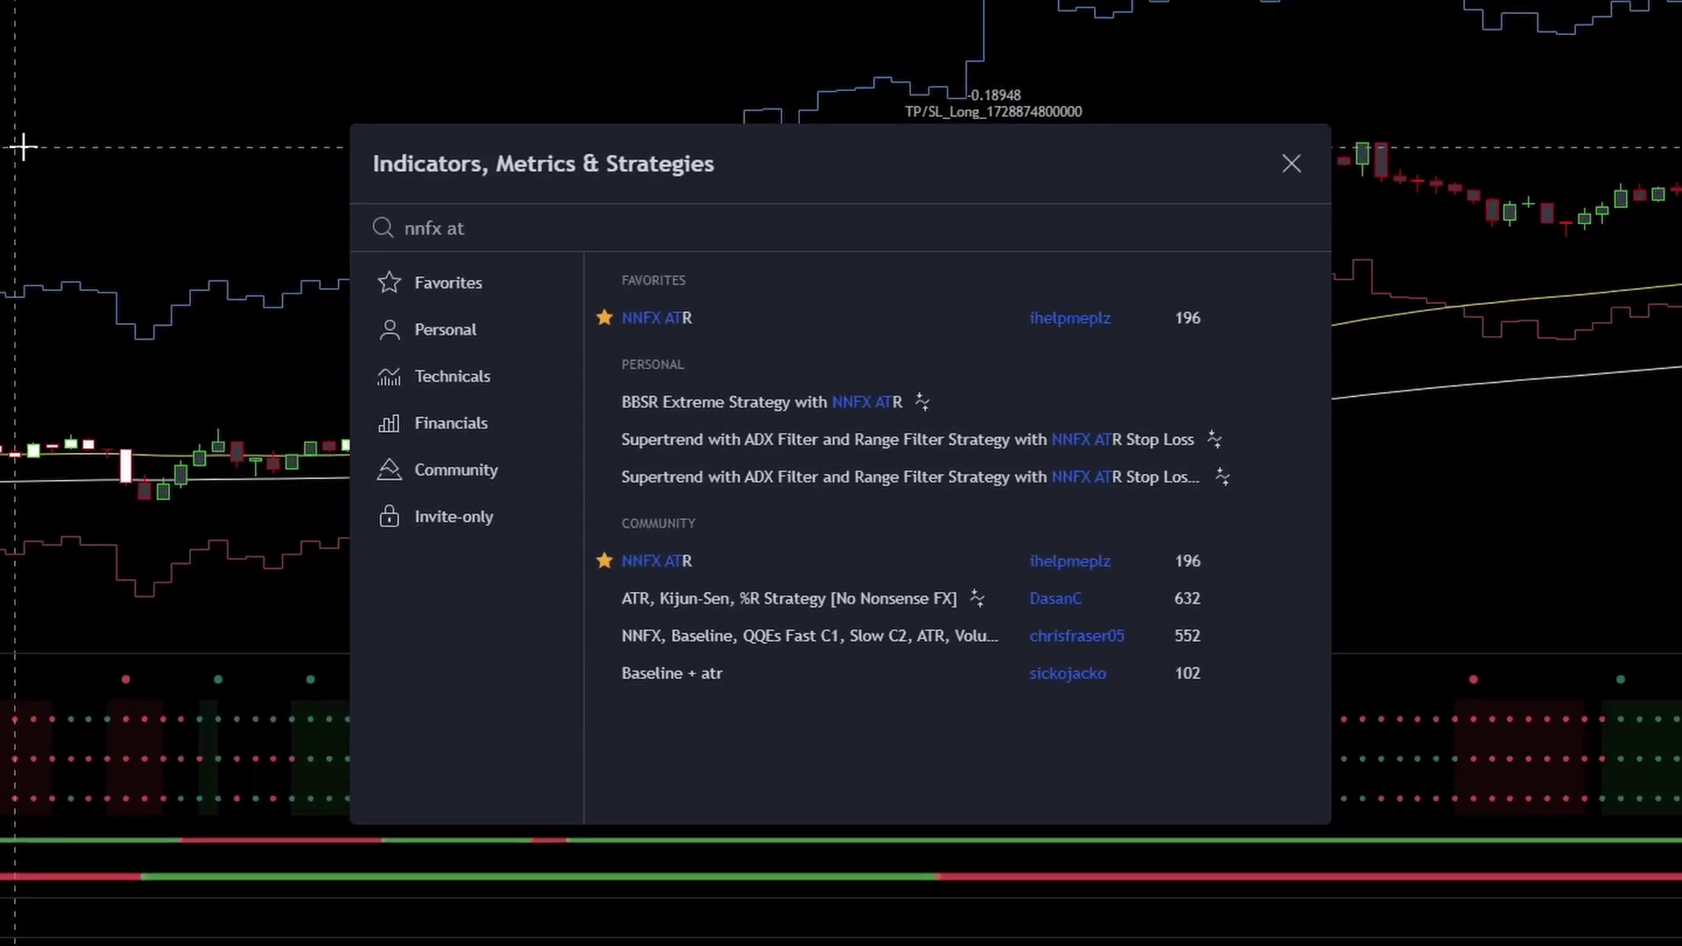
key("Escape")
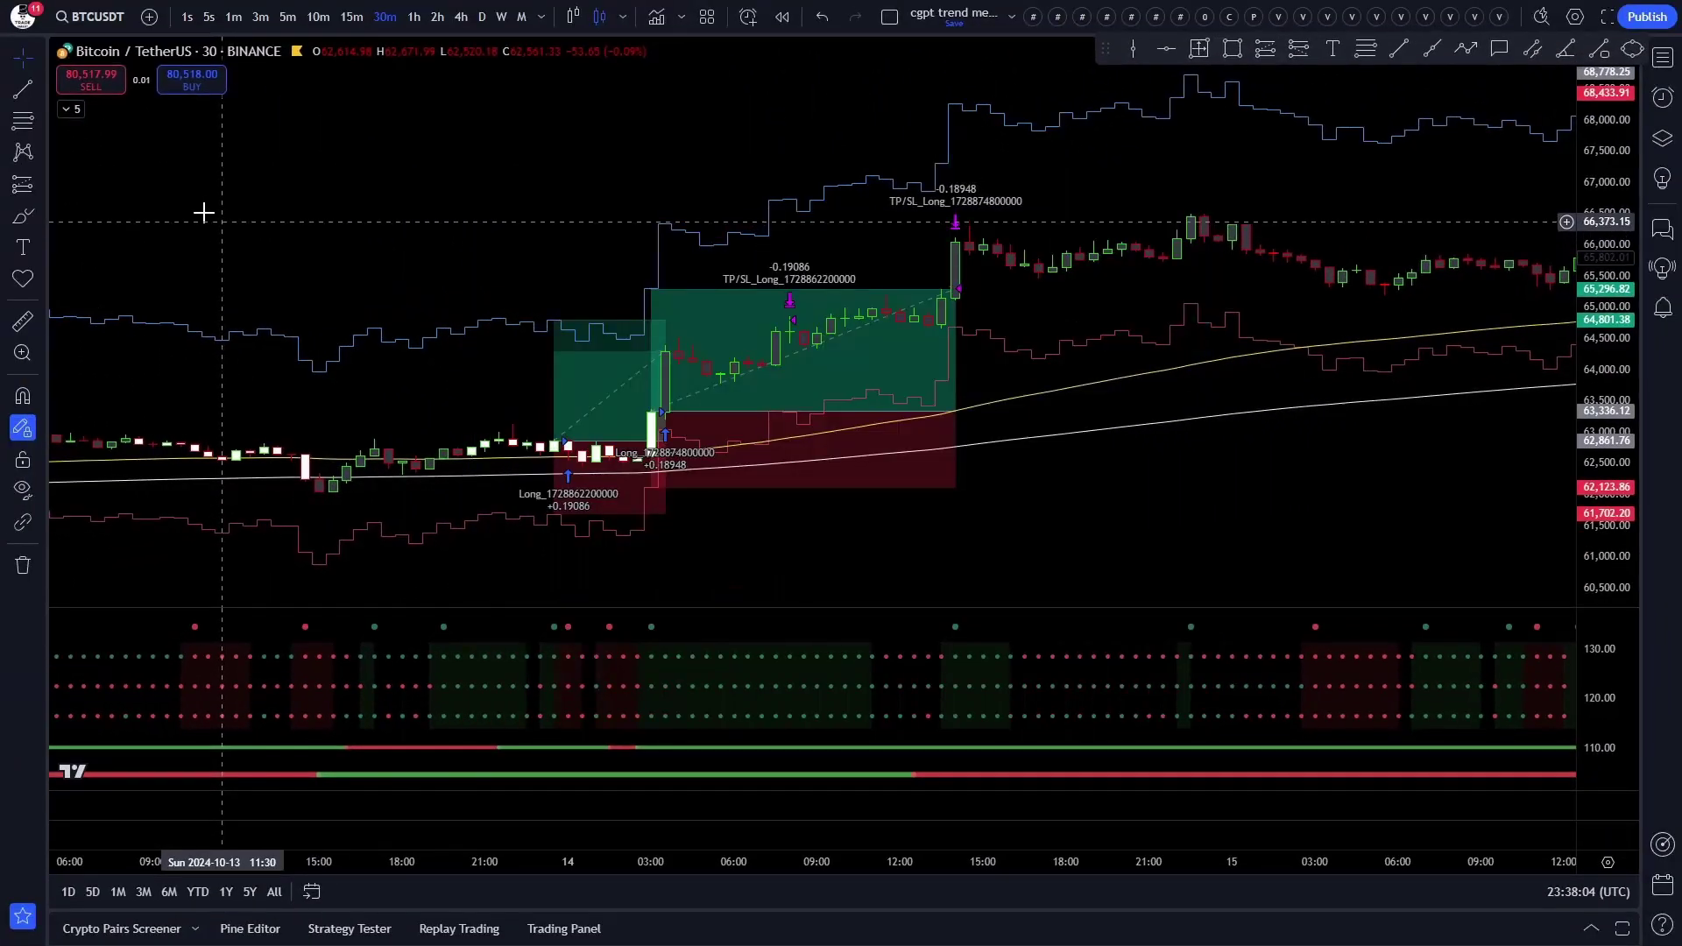
Open the Trend Meter indicator's settings from the chart legend and browse the trend meter lists.
left_click(67, 109)
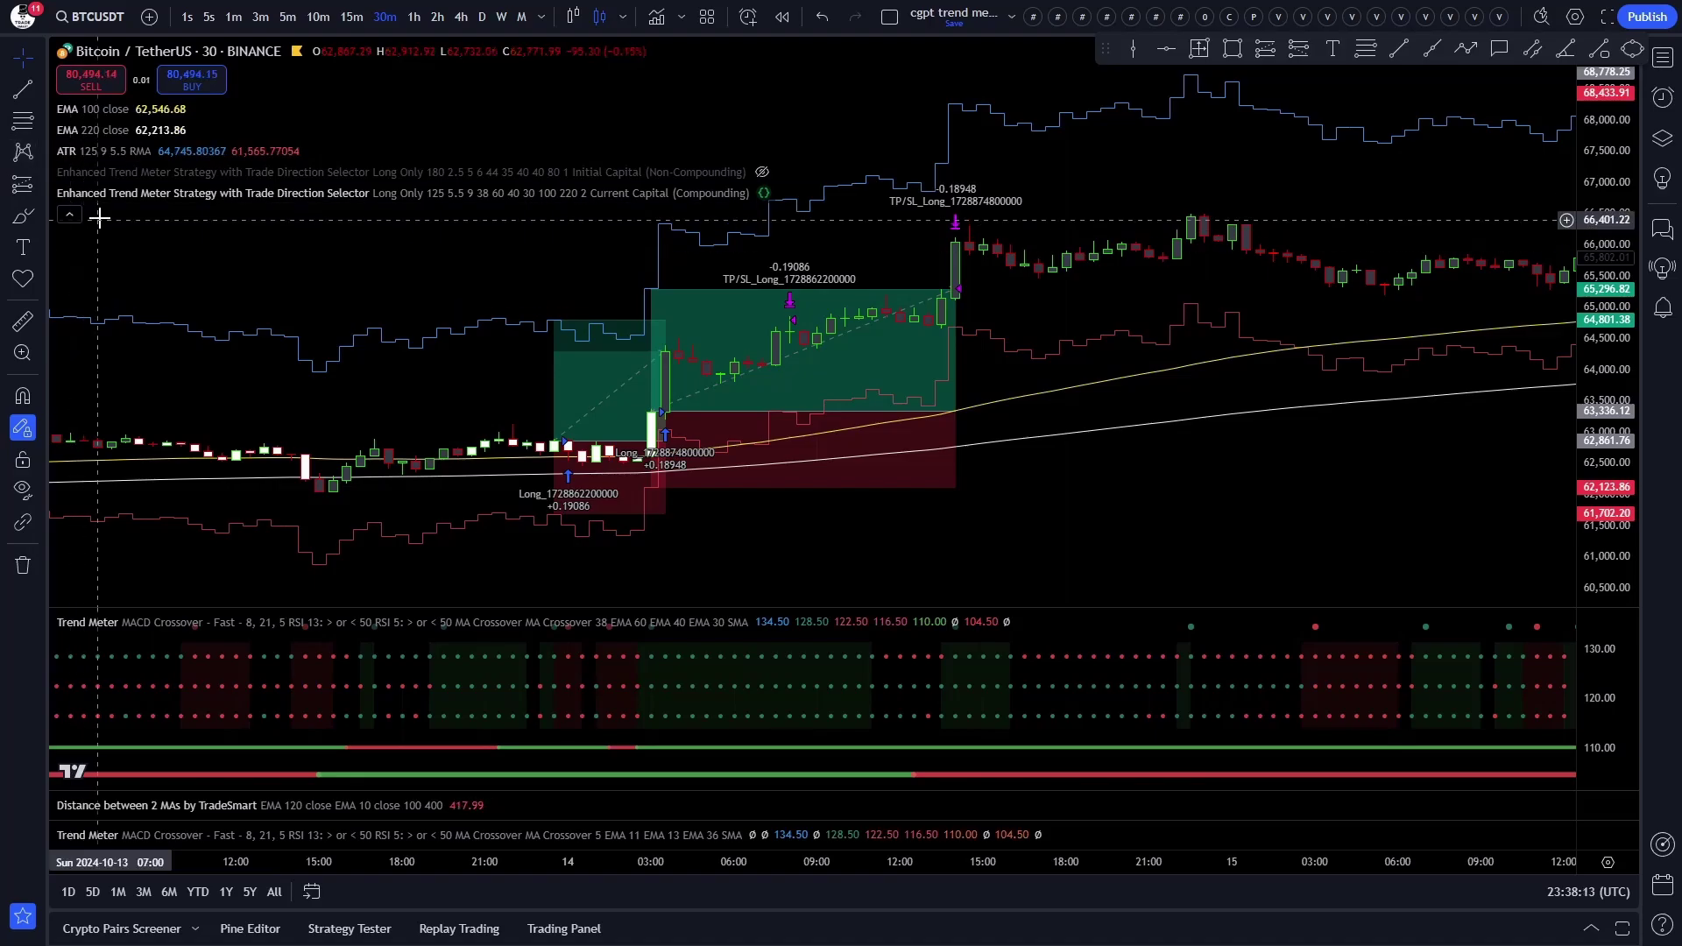
double_click(87, 622)
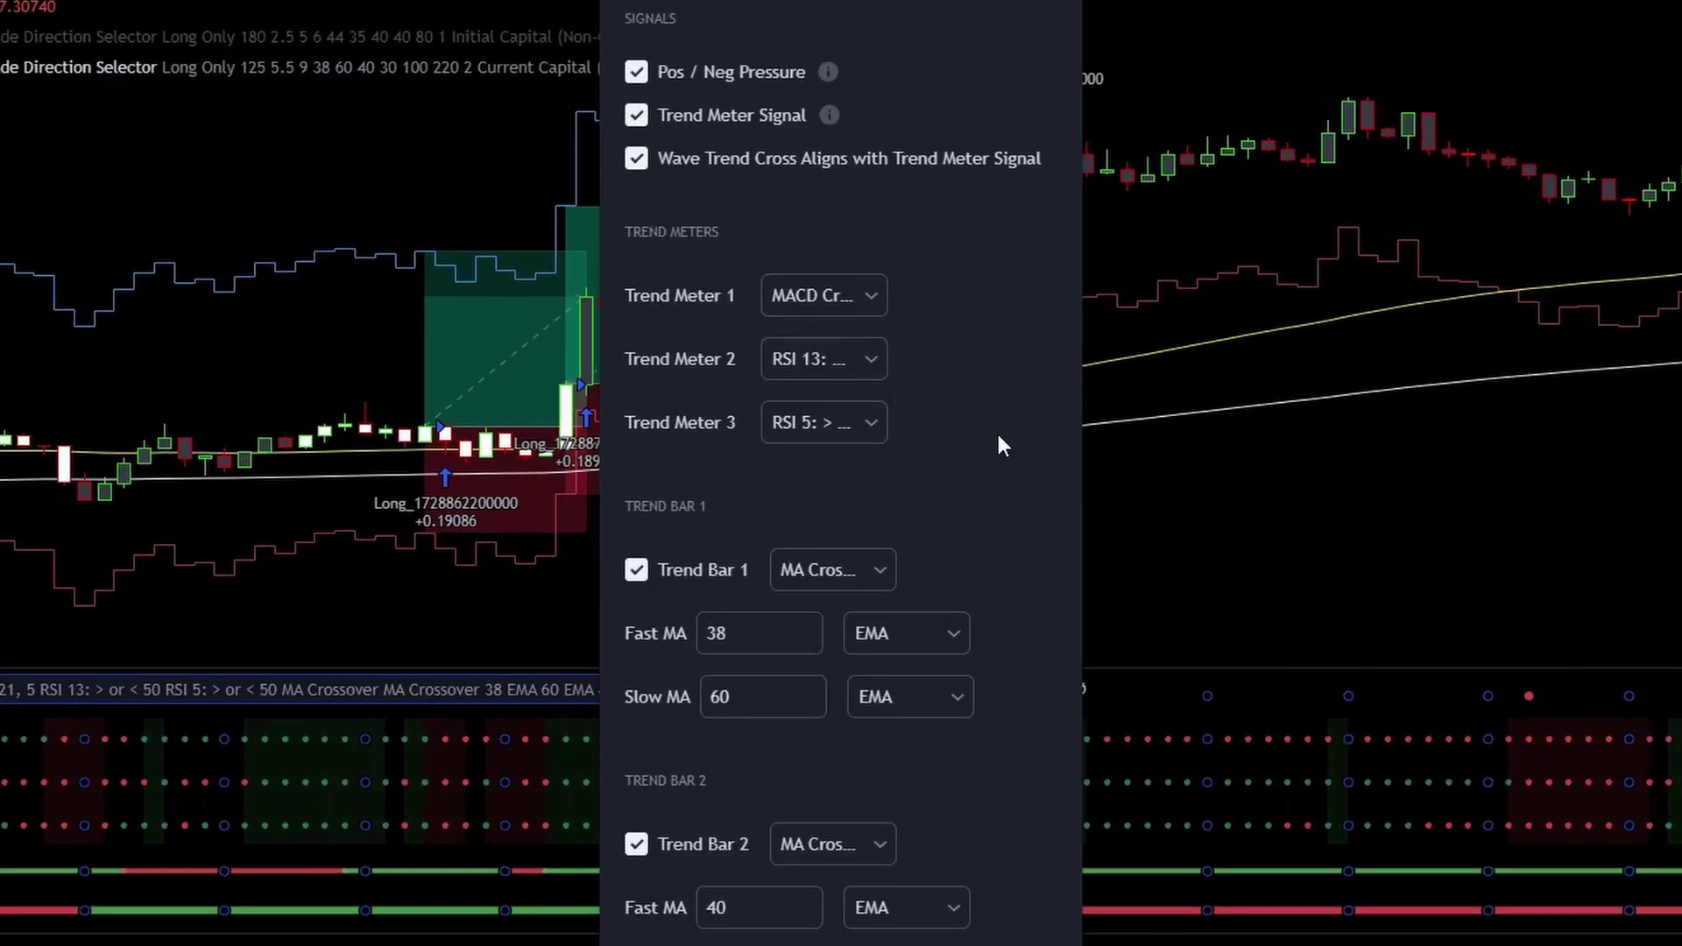
left_click(809, 298)
left_click(781, 360)
left_click(797, 423)
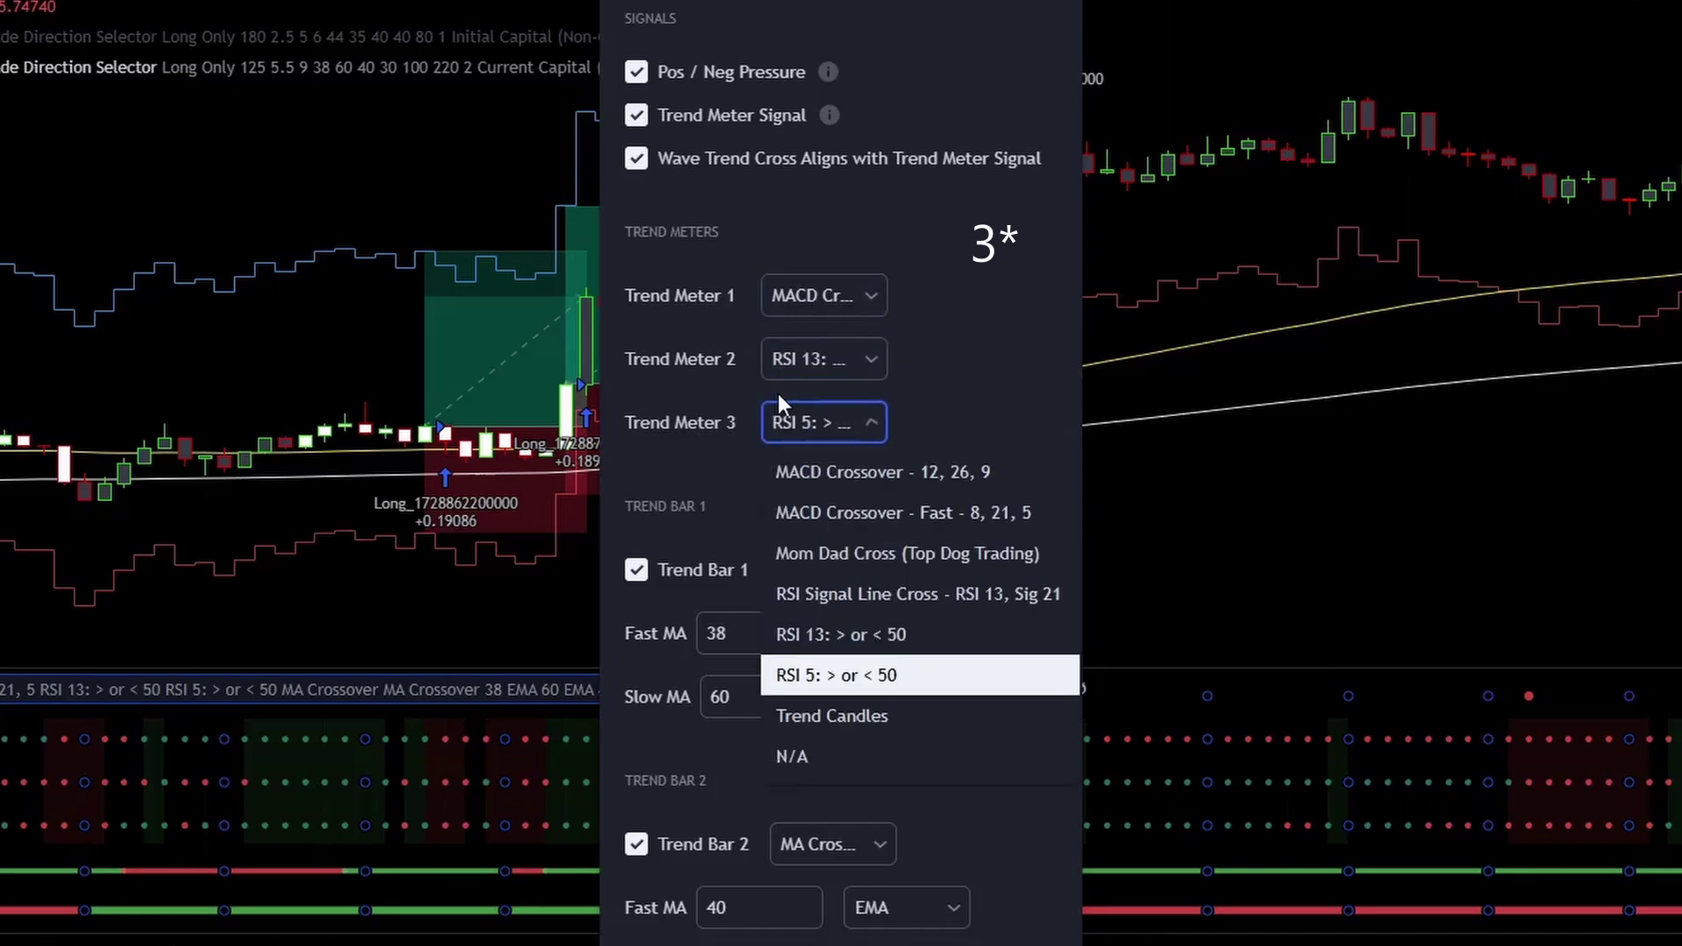
left_click(781, 410)
Keep Trend Meters 1–3 as MACD Crossover - Fast, RSI 13 and RSI 5: > or < 50.
left_click(822, 302)
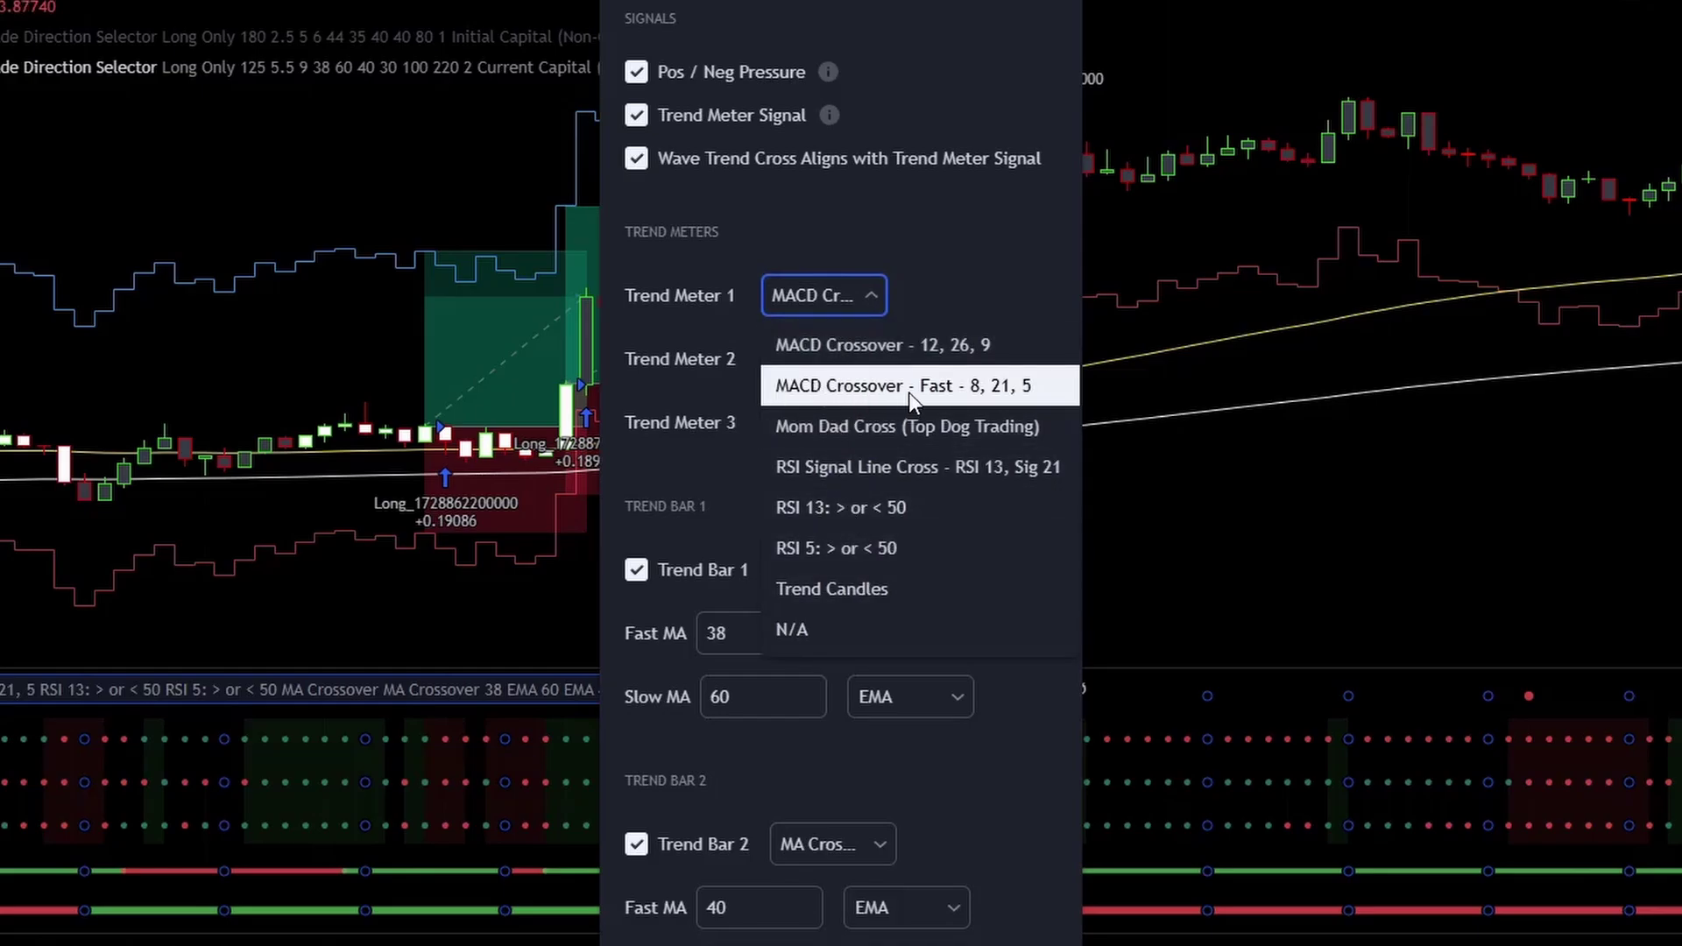
left_click(701, 392)
left_click(823, 358)
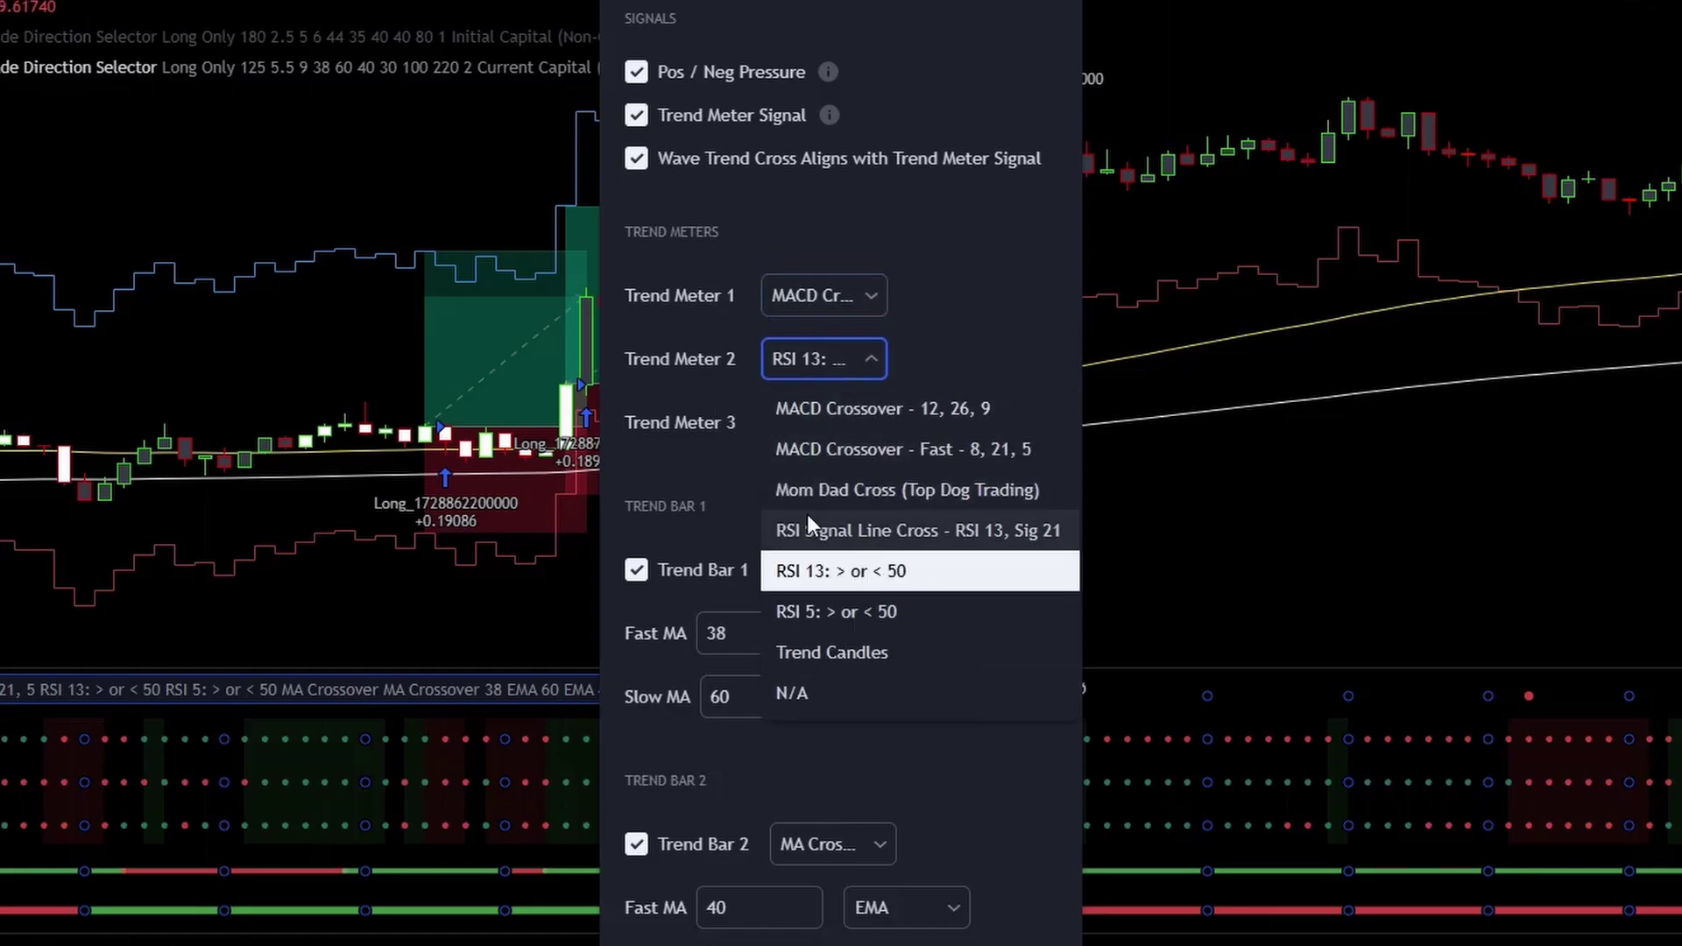
left_click(823, 358)
left_click(834, 424)
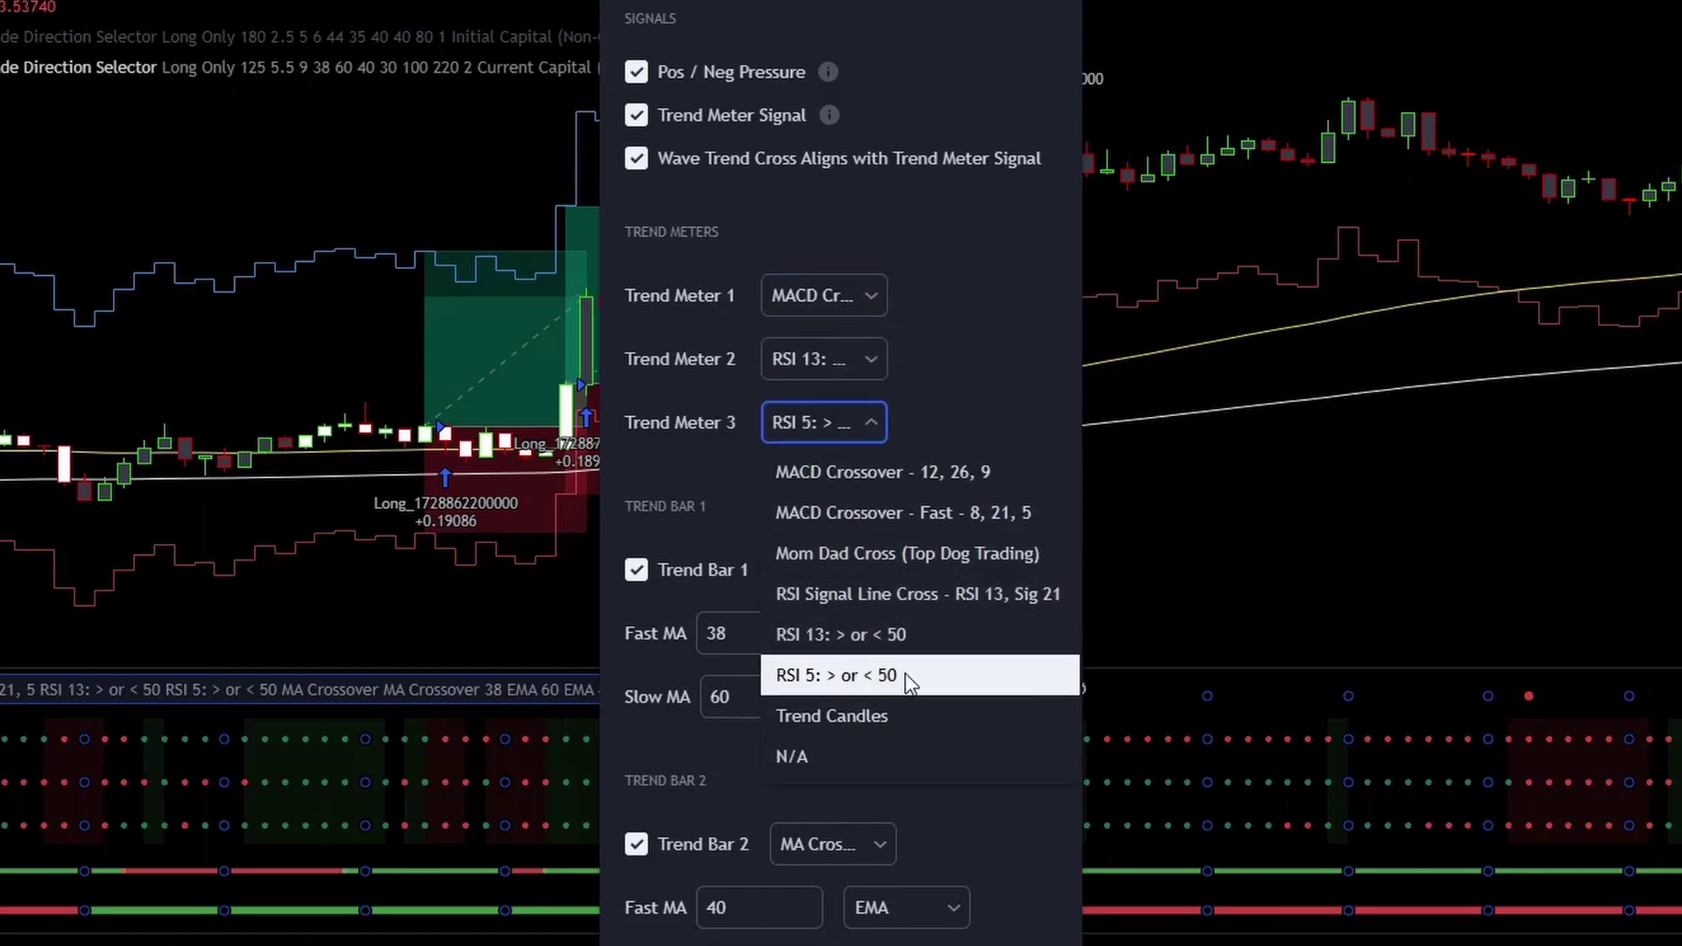
left_click(813, 679)
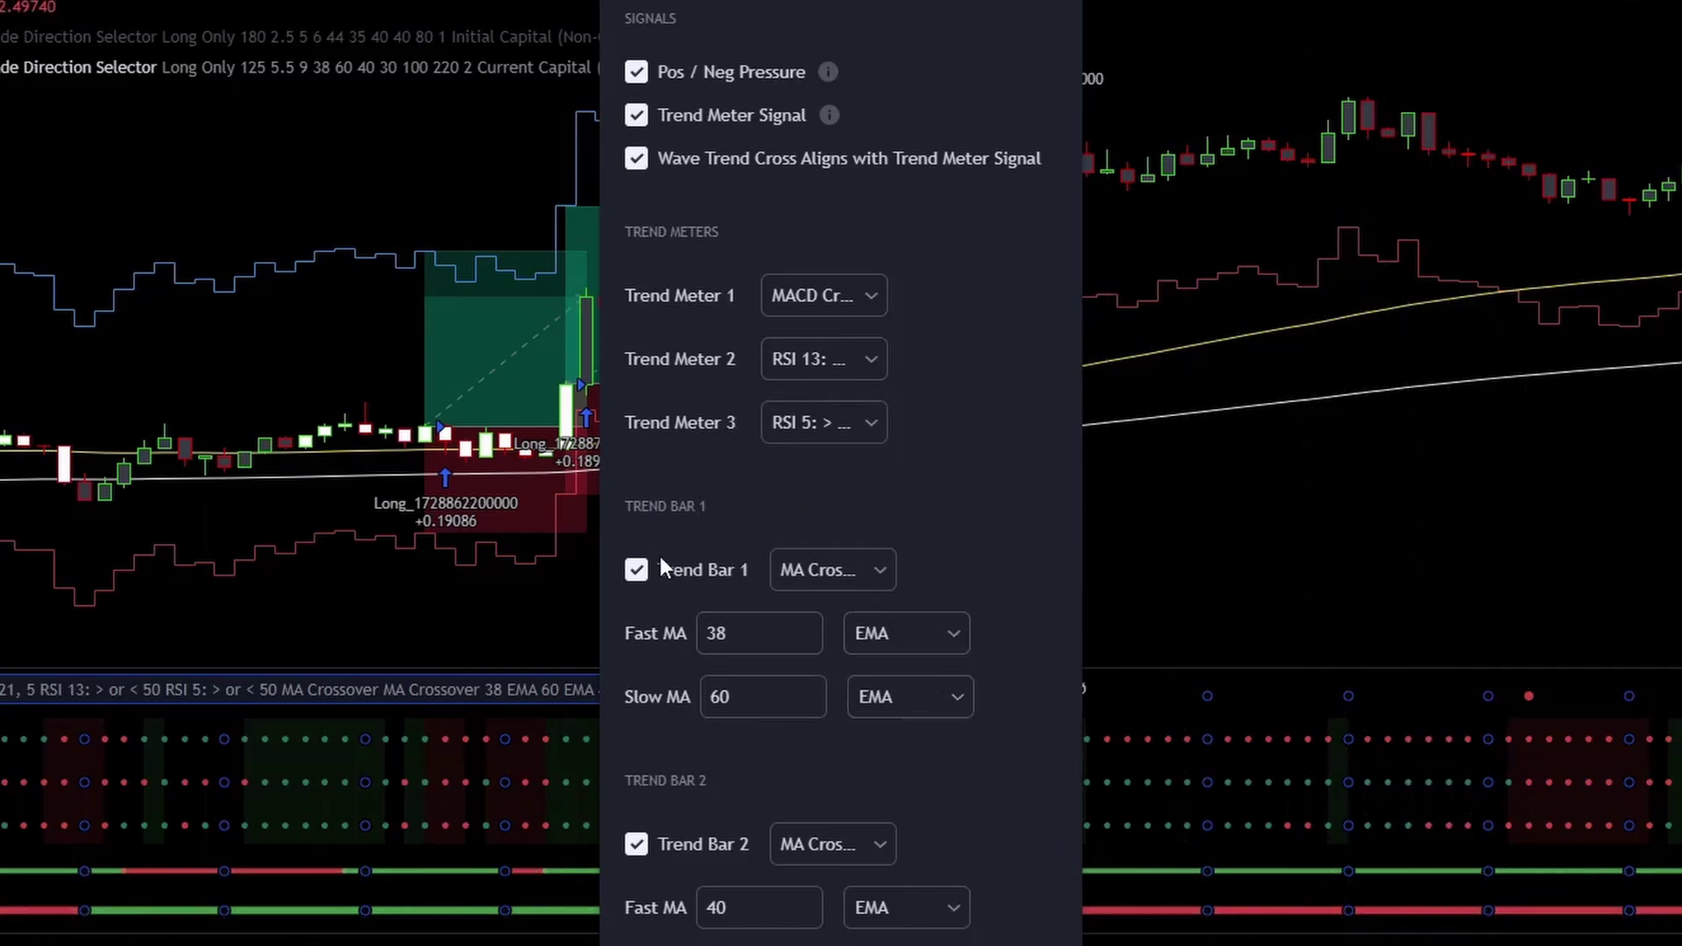
Verify both trend bars use MA Crossover with lengths 38/60 and 40/30, then view the Style tab.
left_click(790, 560)
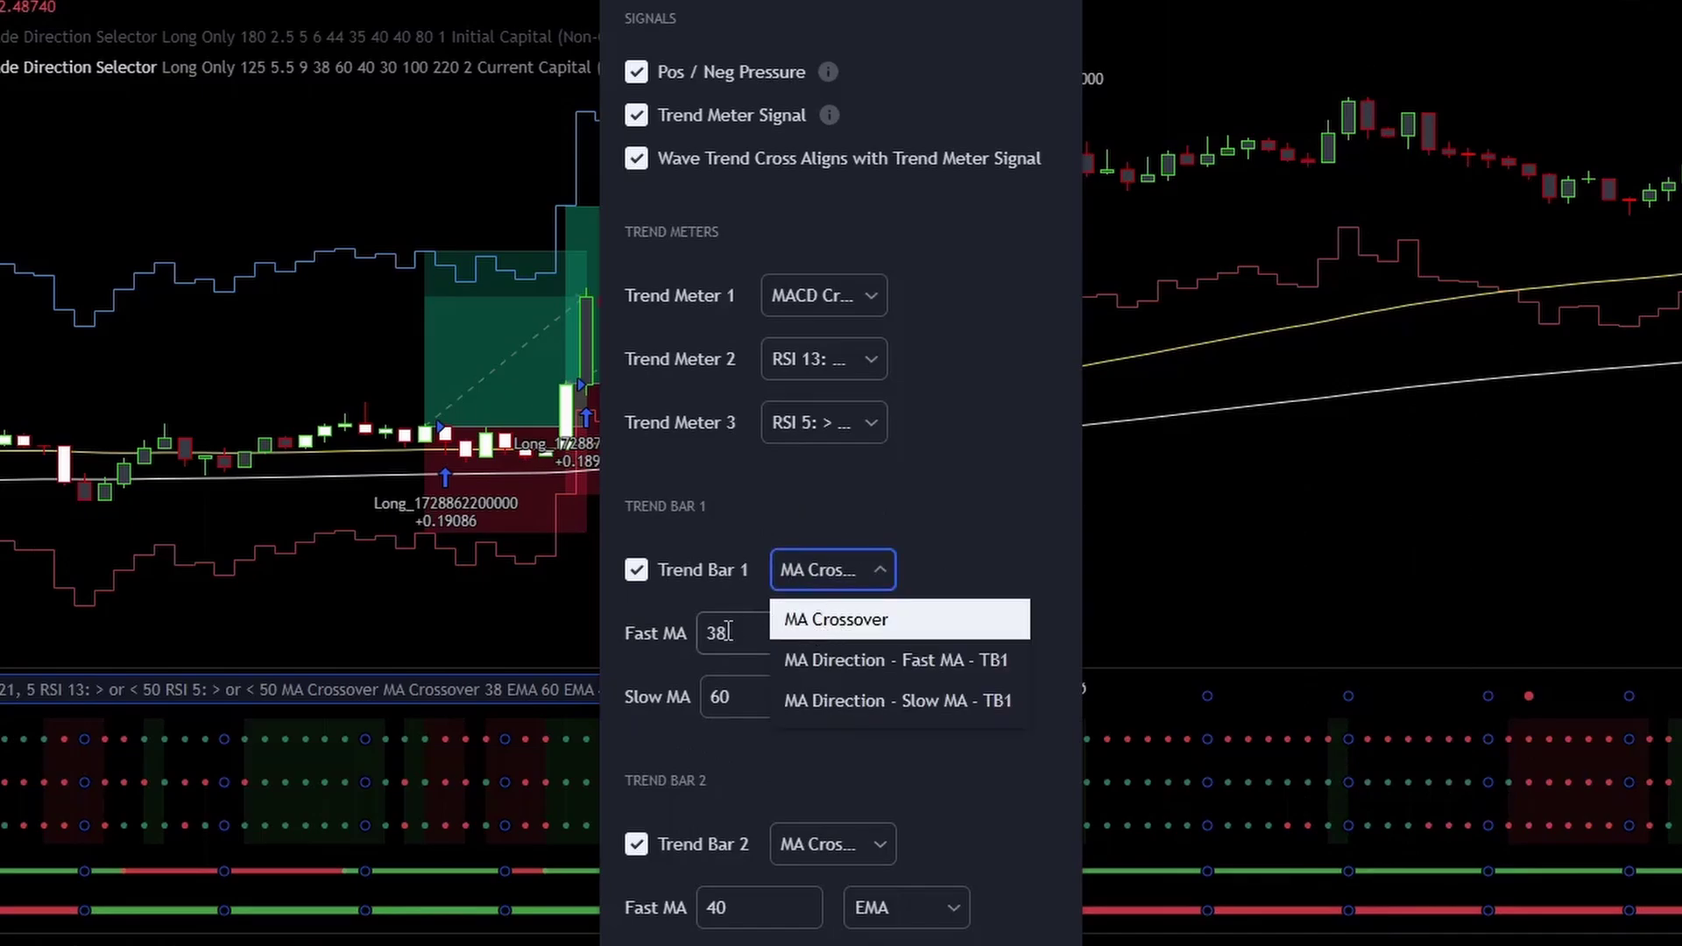
left_click(823, 627)
left_click_drag(752, 633, 682, 692)
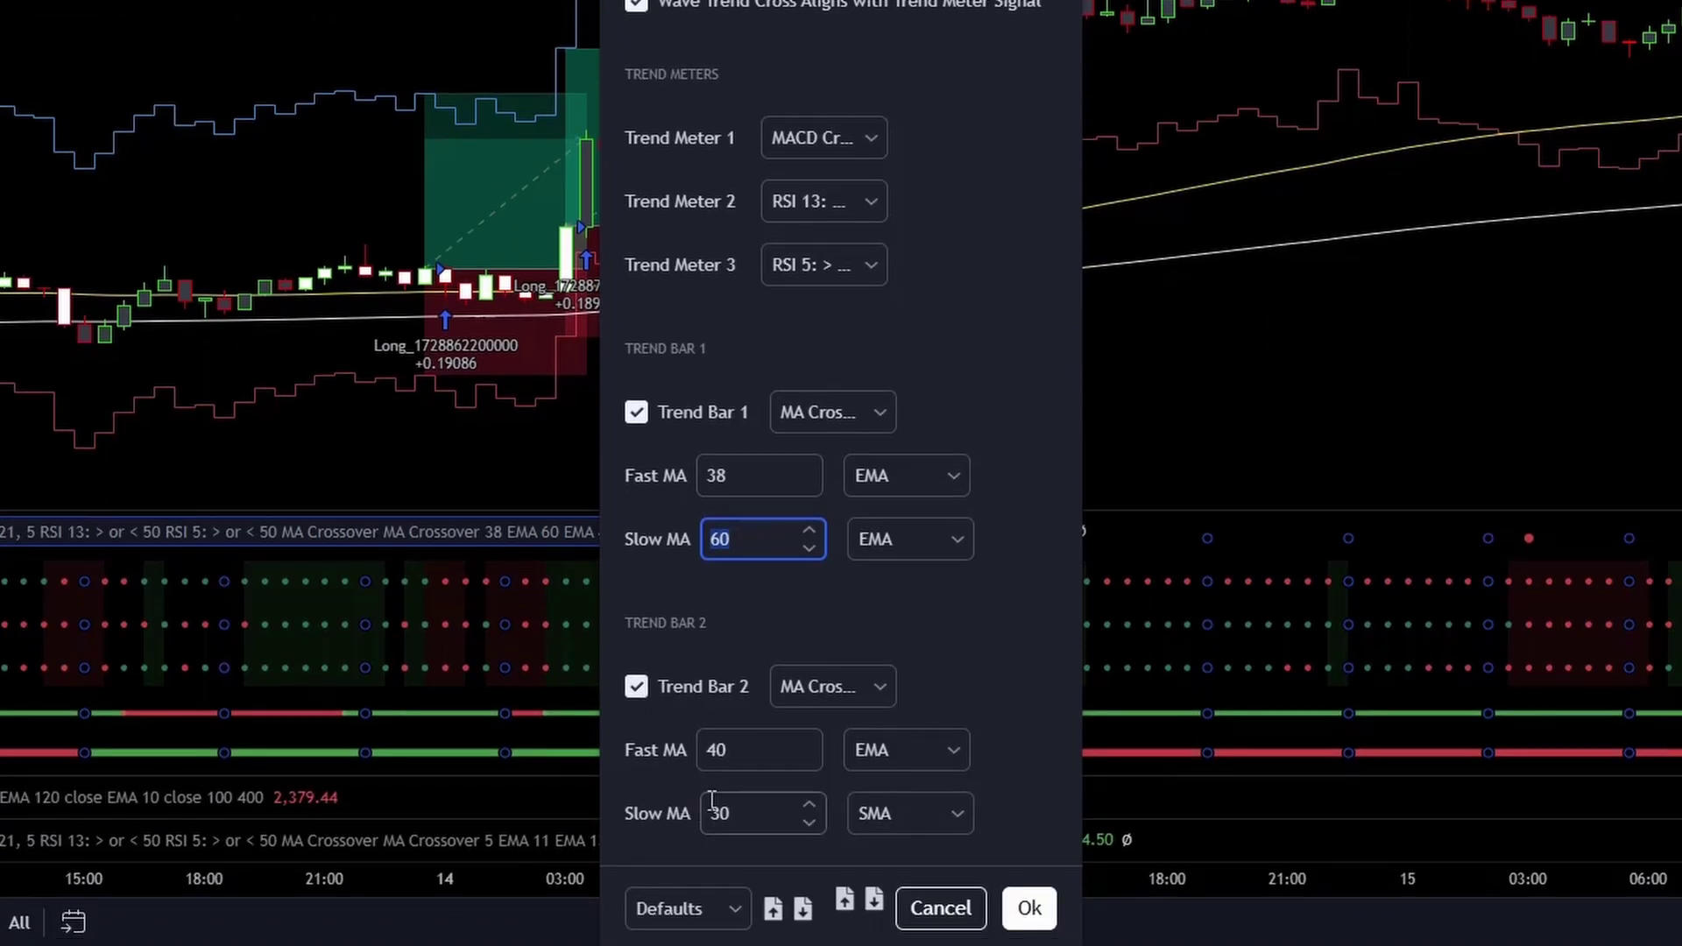
left_click(714, 843)
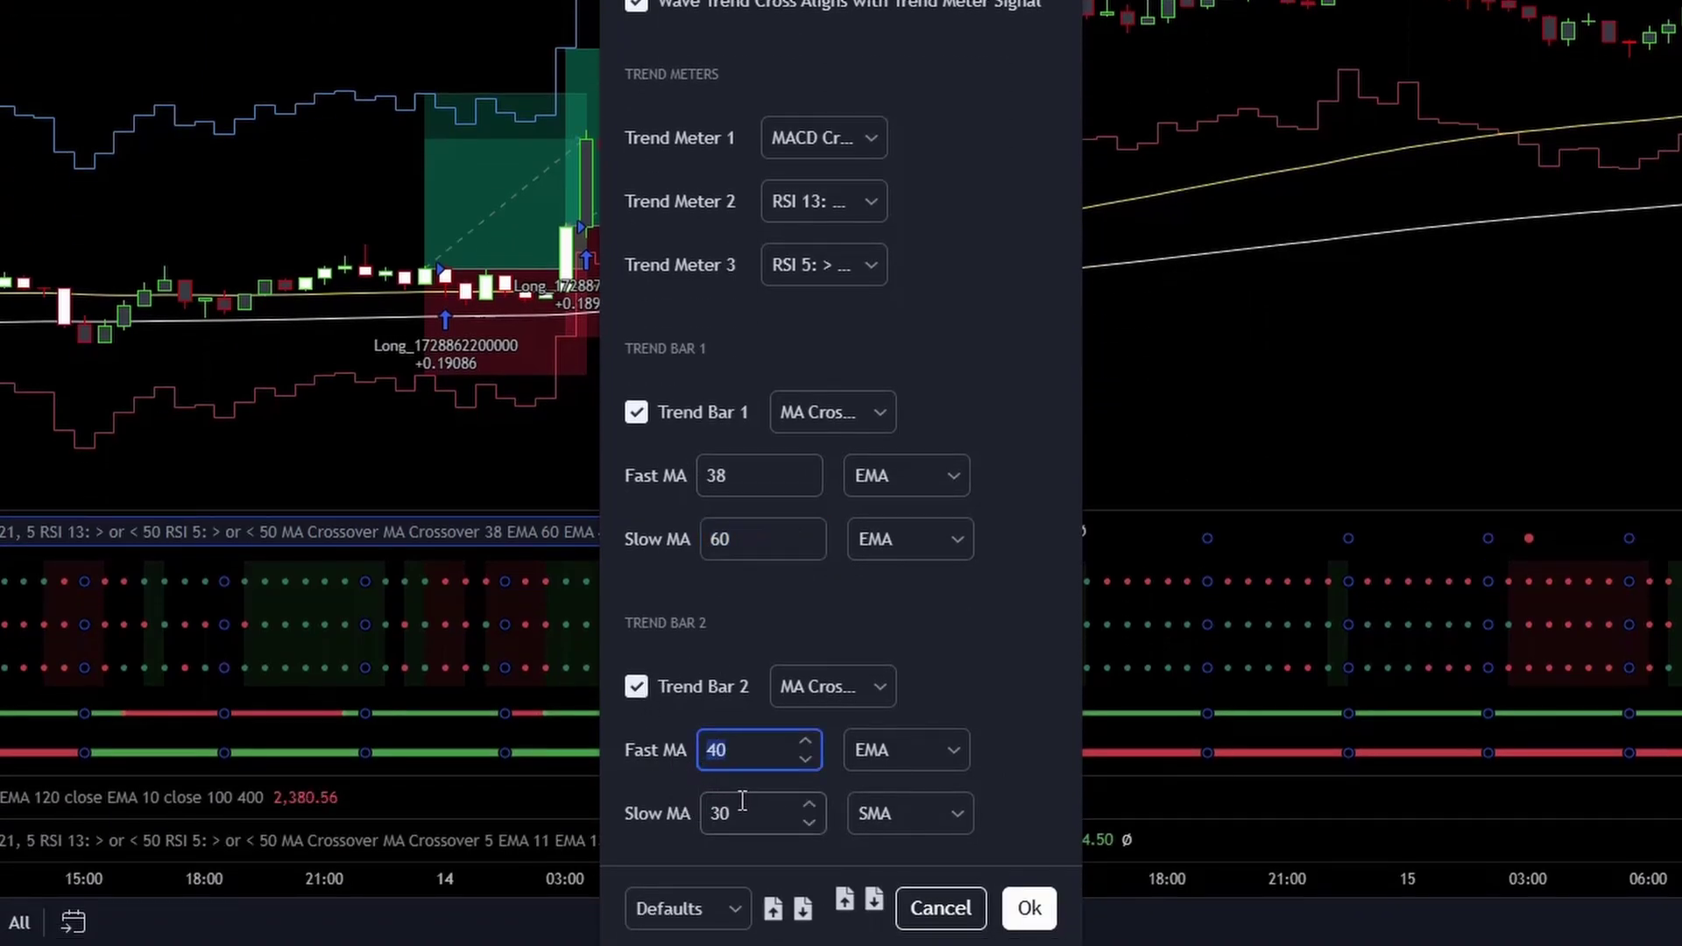
left_click_drag(742, 801, 698, 801)
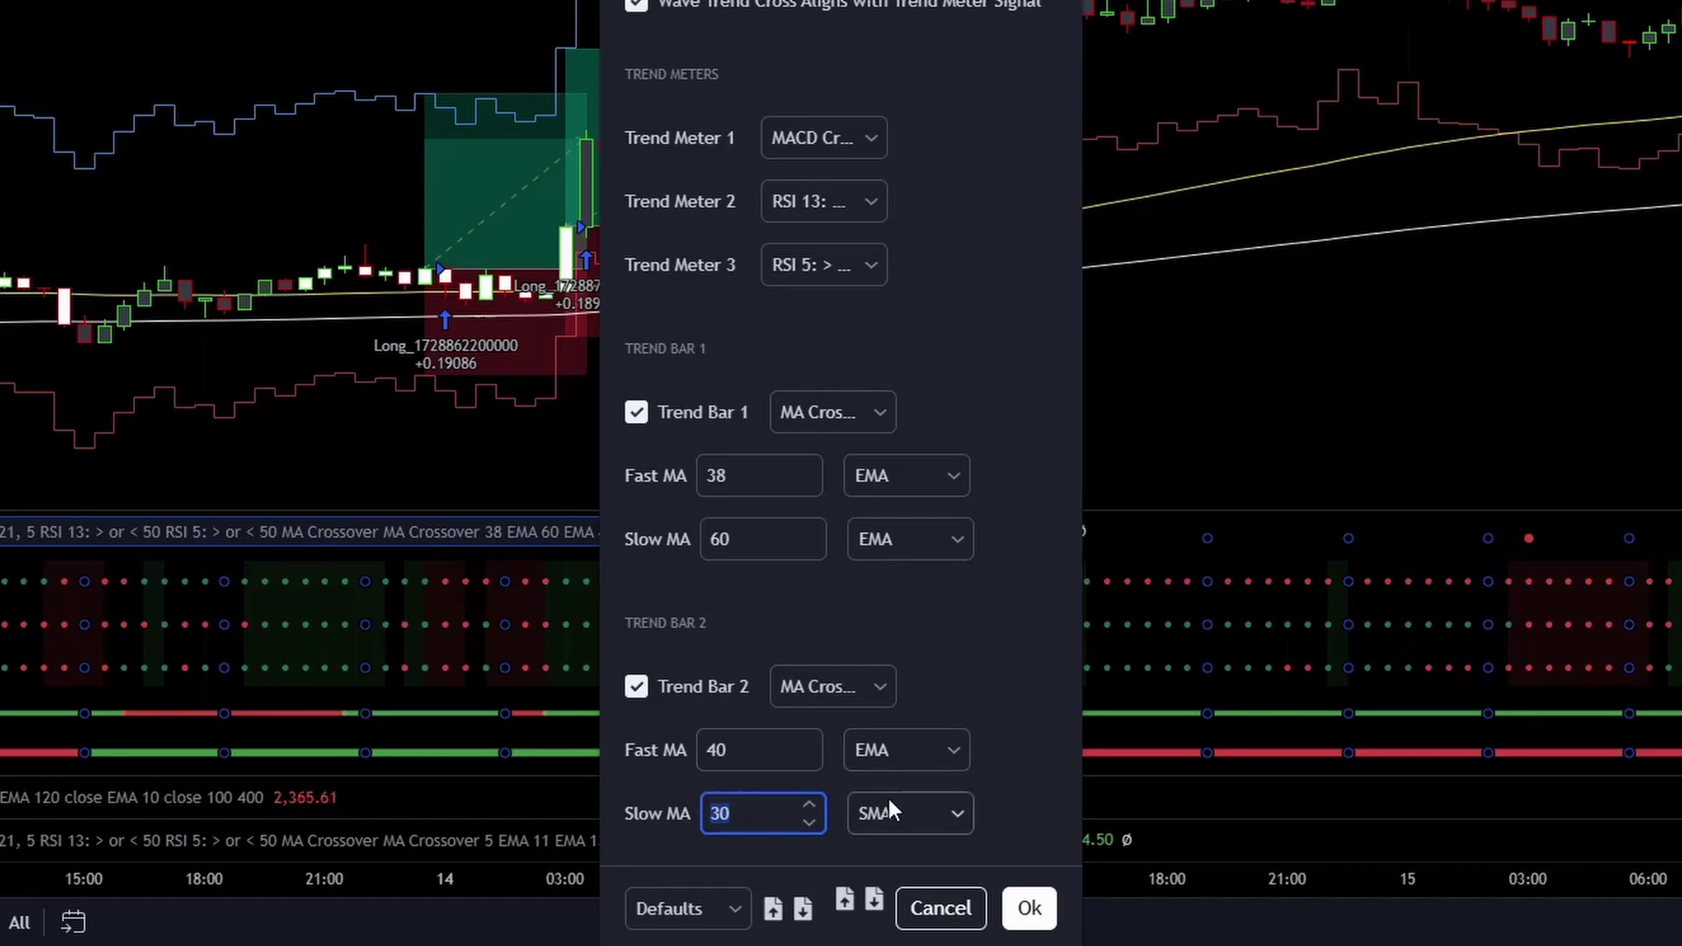
left_click(800, 686)
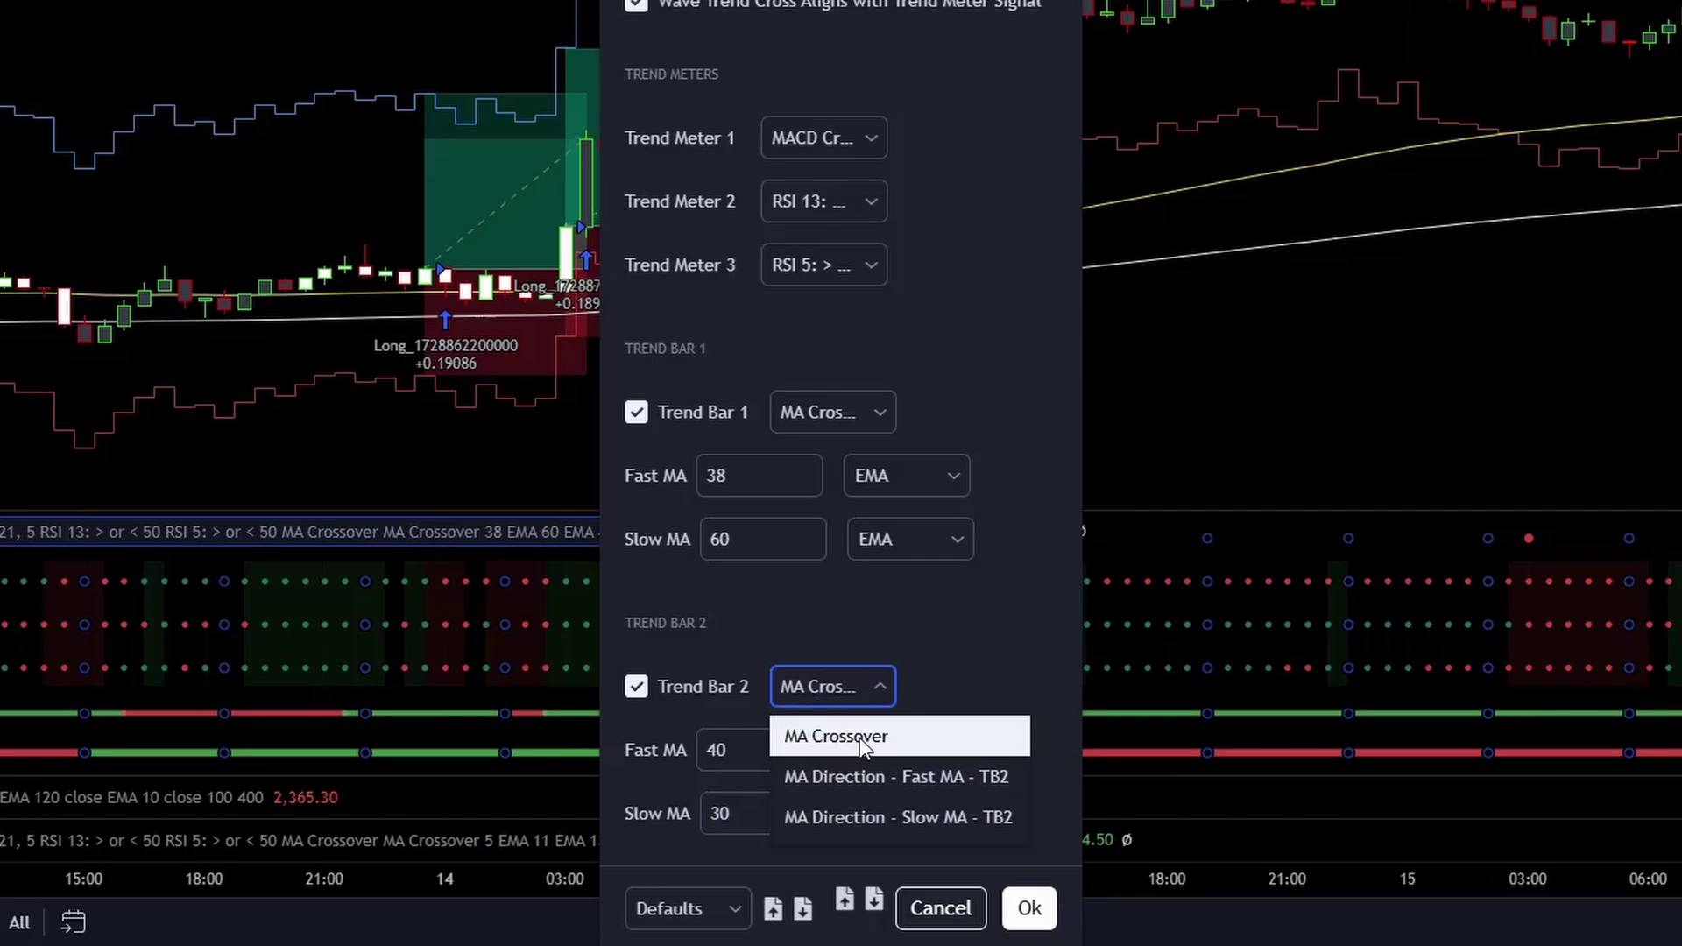
left_click(852, 737)
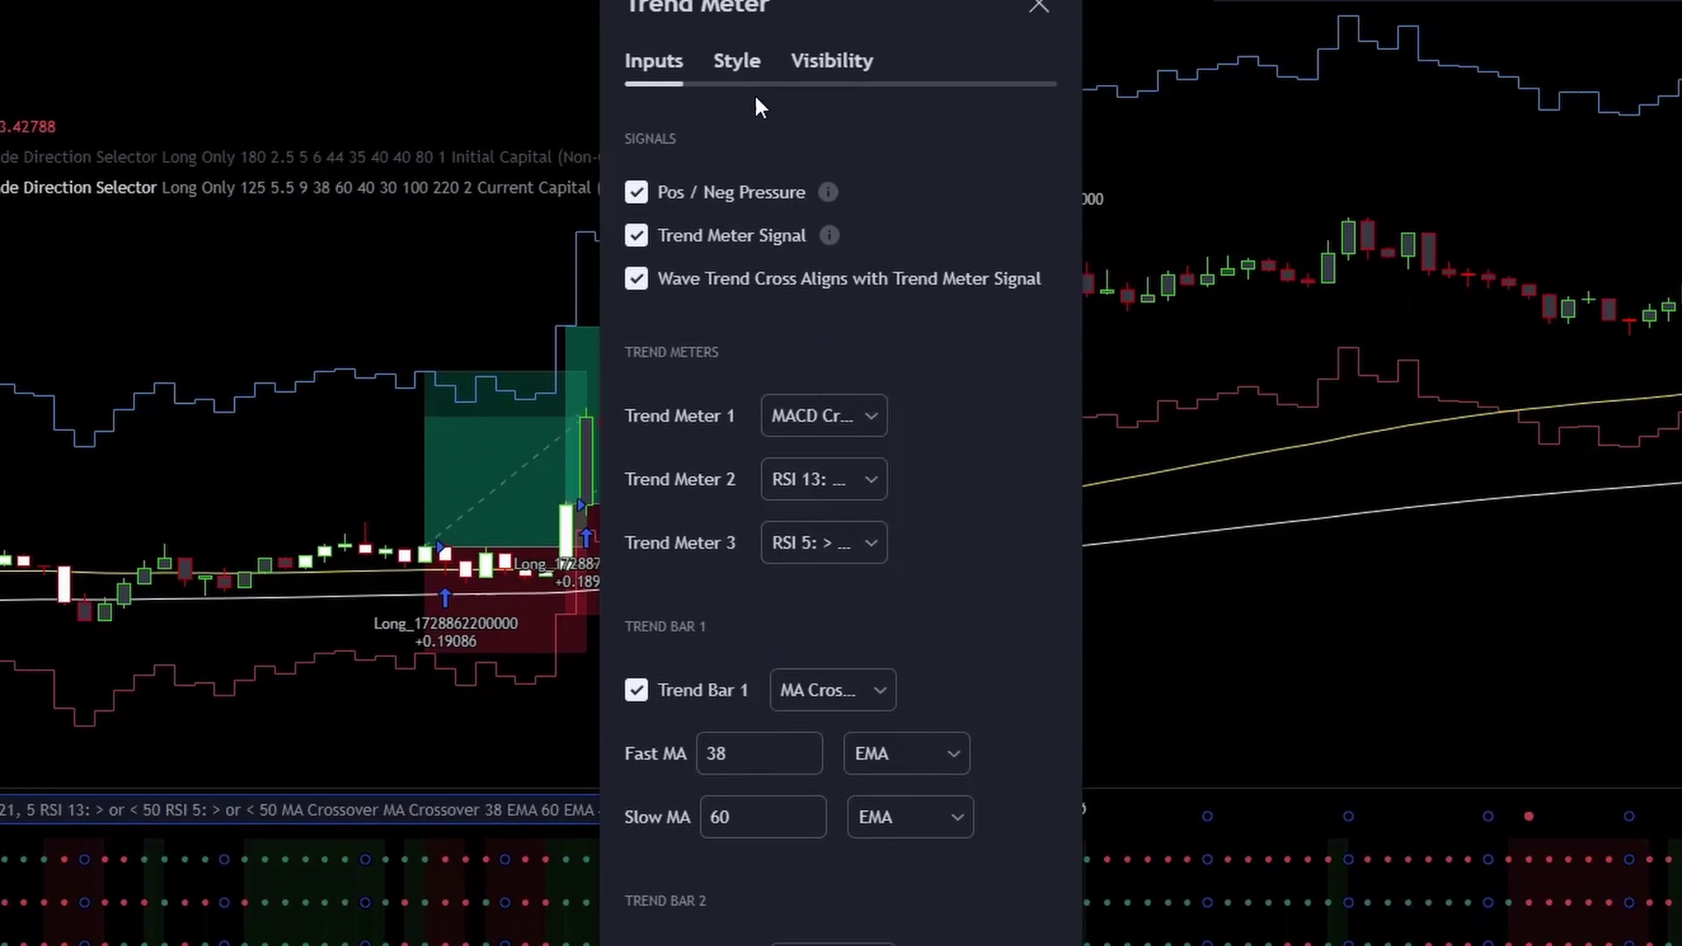
left_click(738, 85)
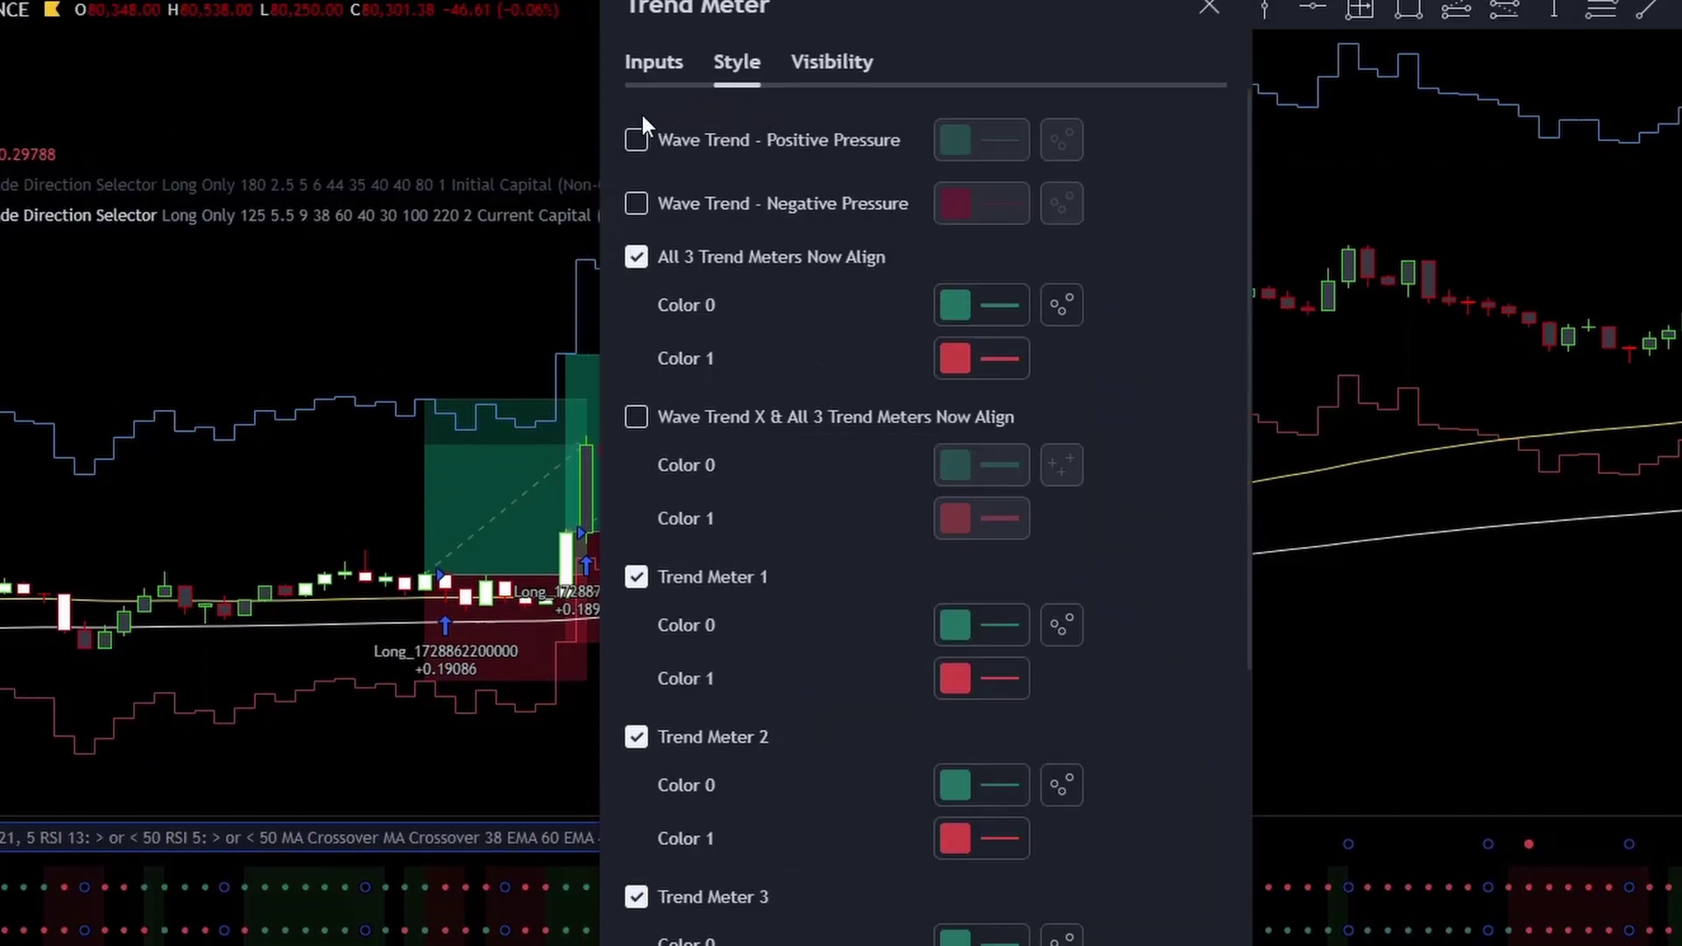
Close the Trend Meter settings, returning to the chart with its trend meter pane.
scroll(766, 200, "down", 7)
scroll(766, 200, "down", 5)
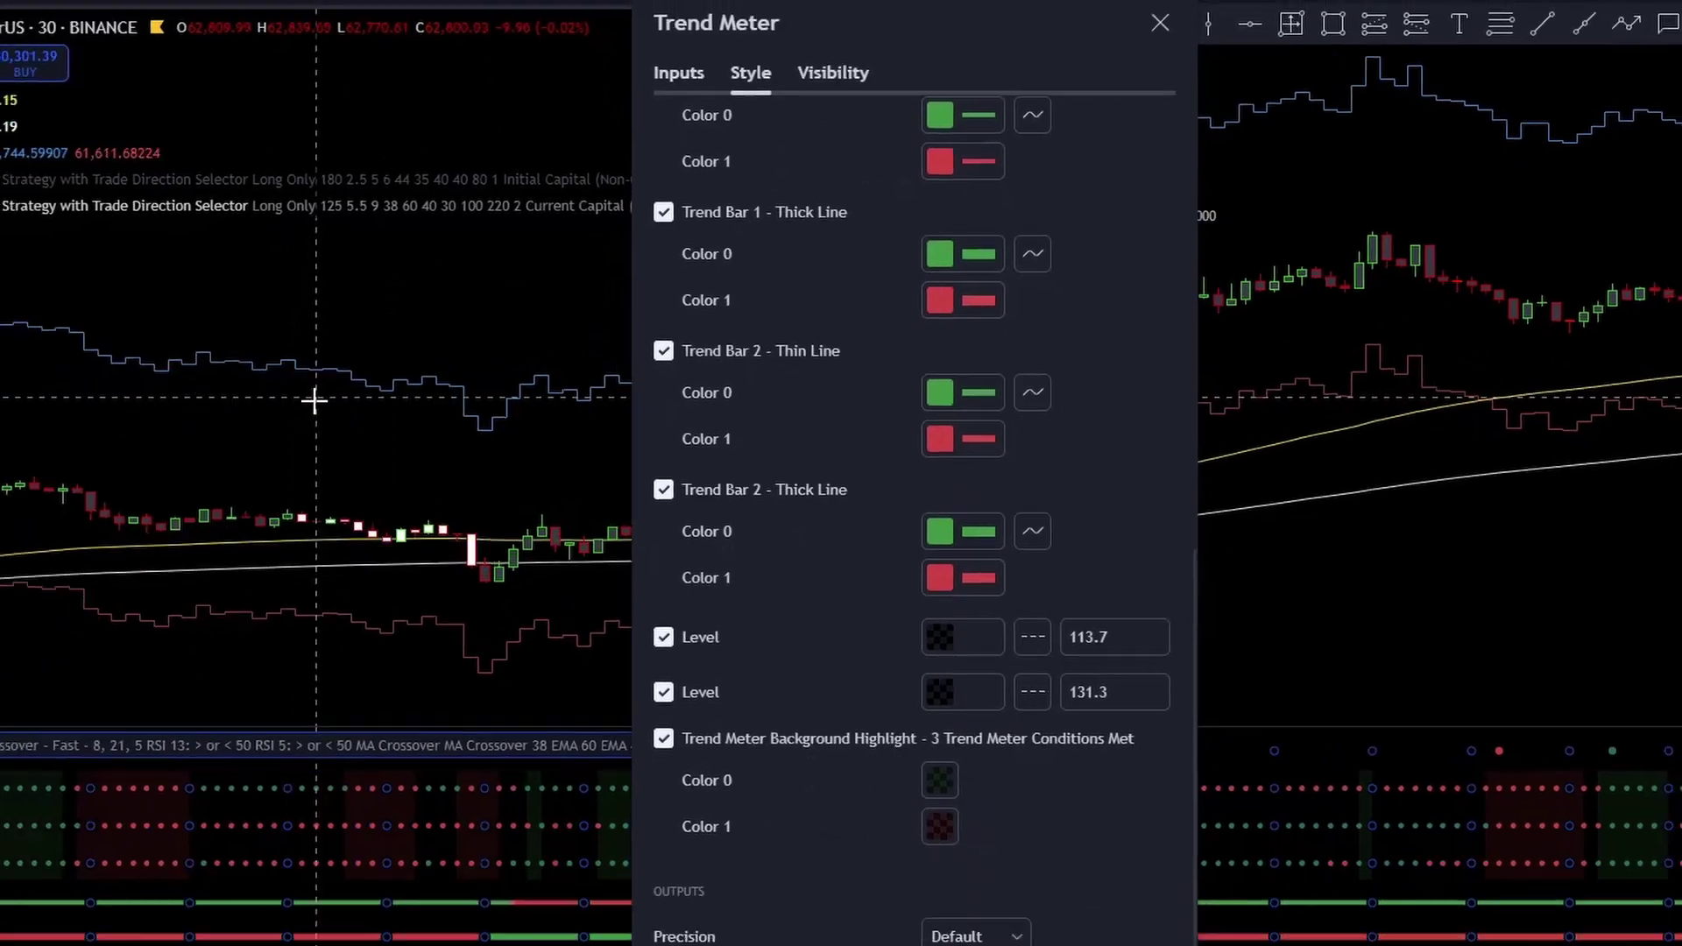
key("Escape")
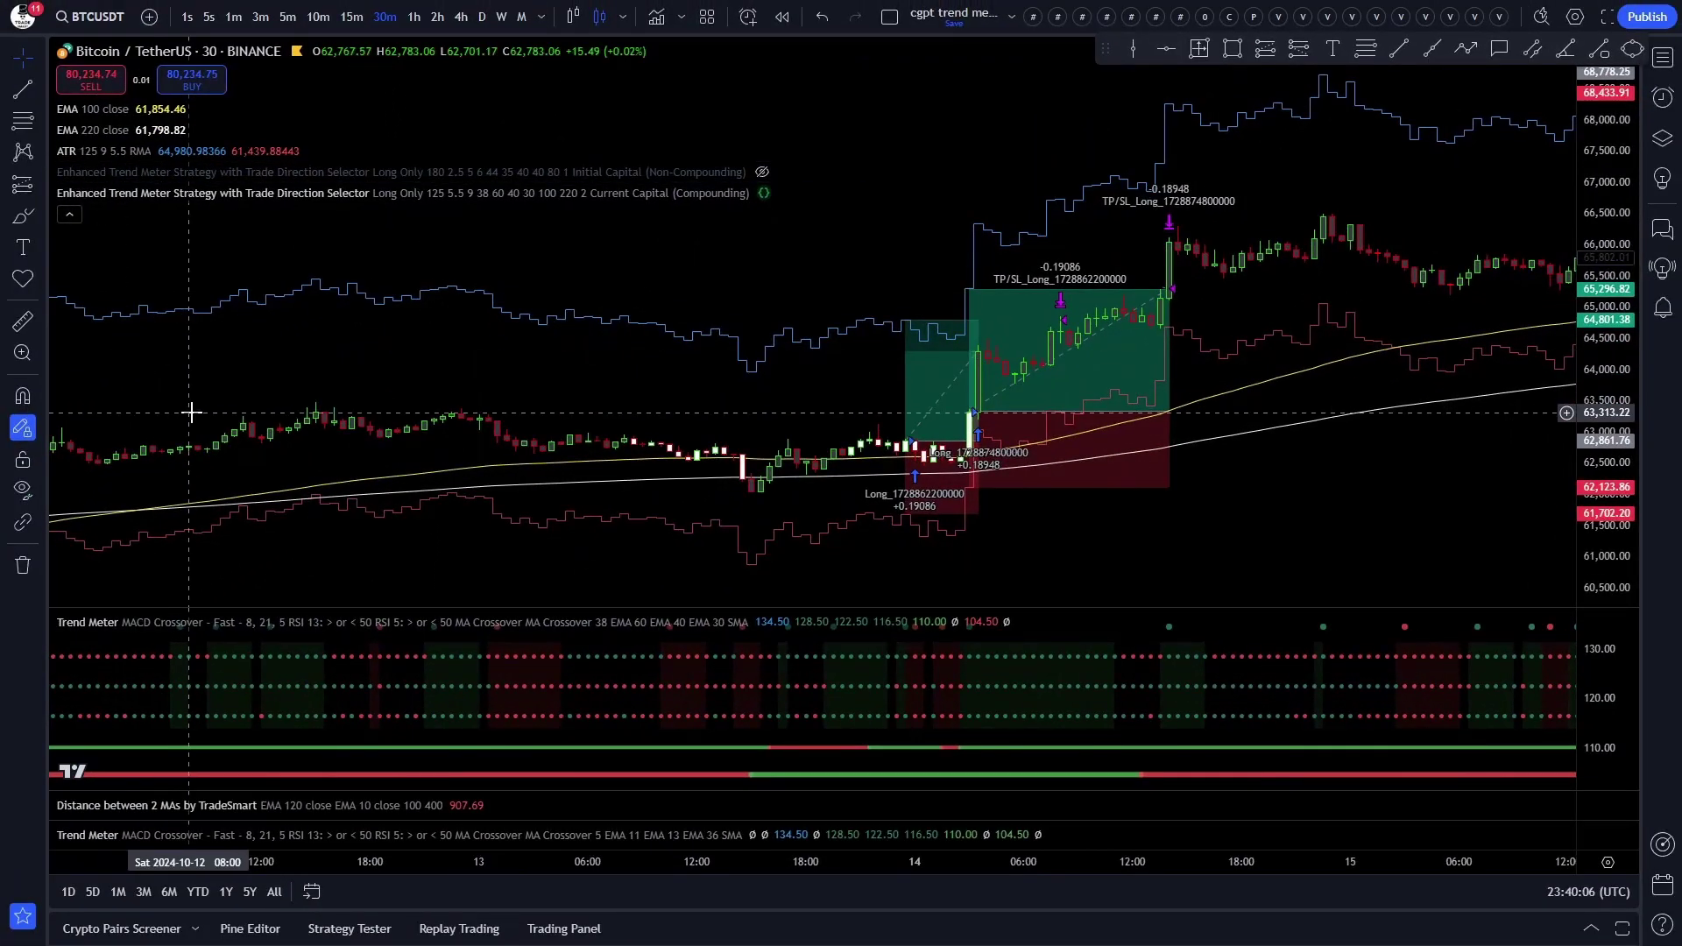
scroll(401, 411, "down", 5)
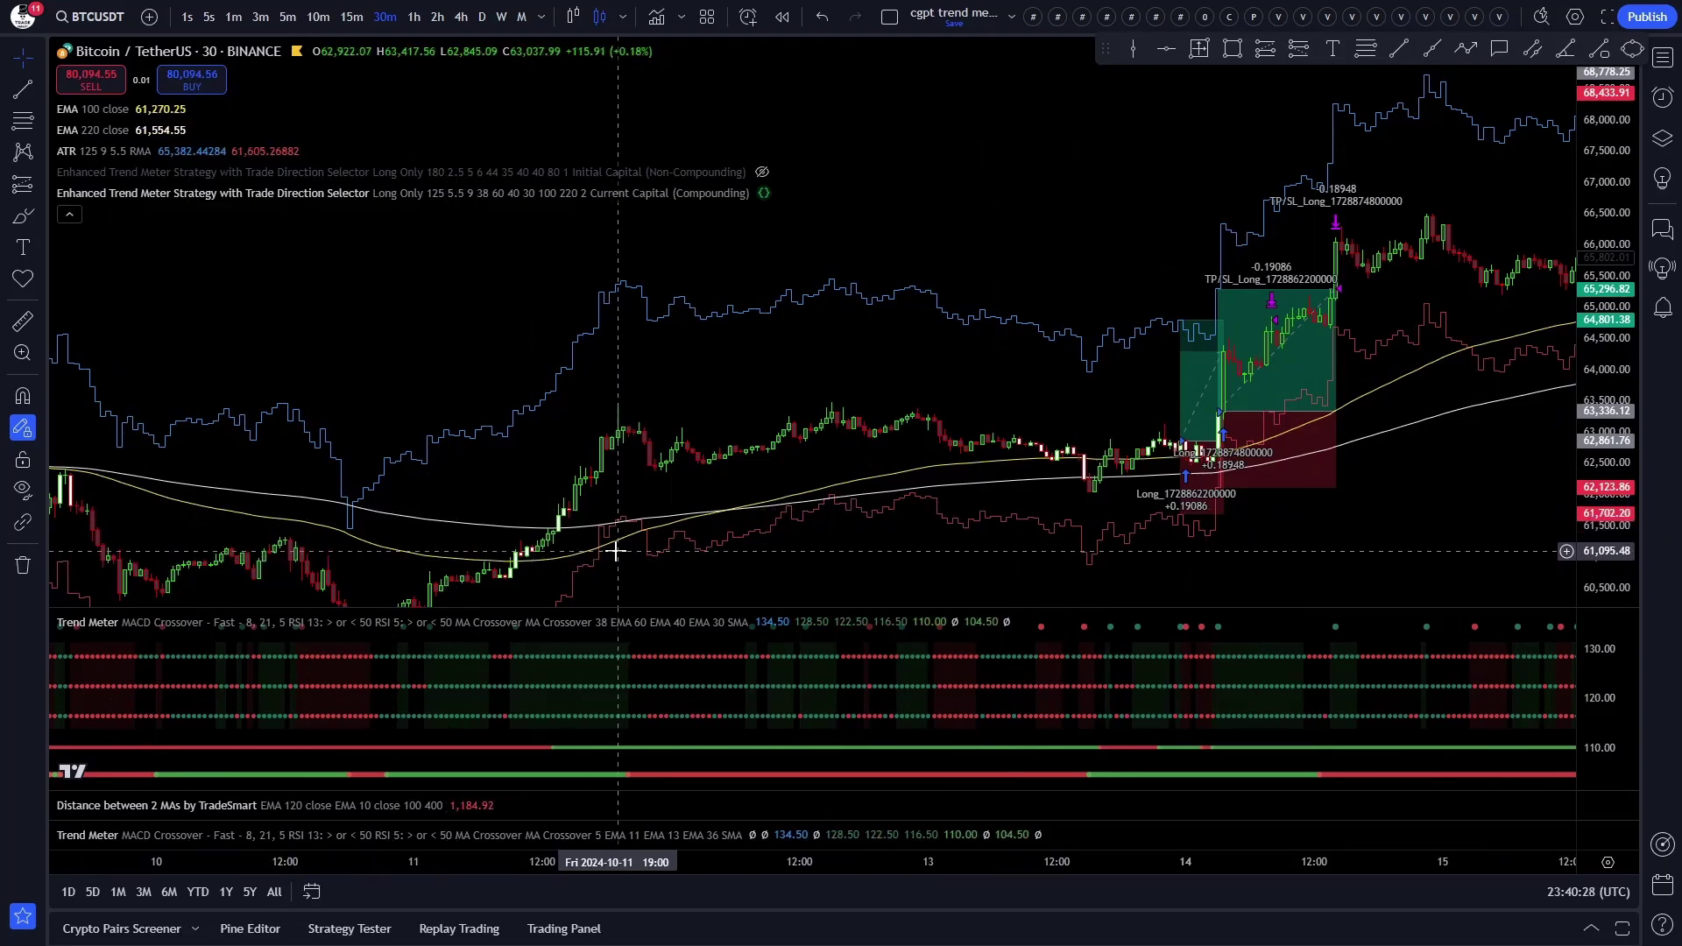
Confirm the EMA 100 indicator's length is 100 and review its line style.
double_click(93, 111)
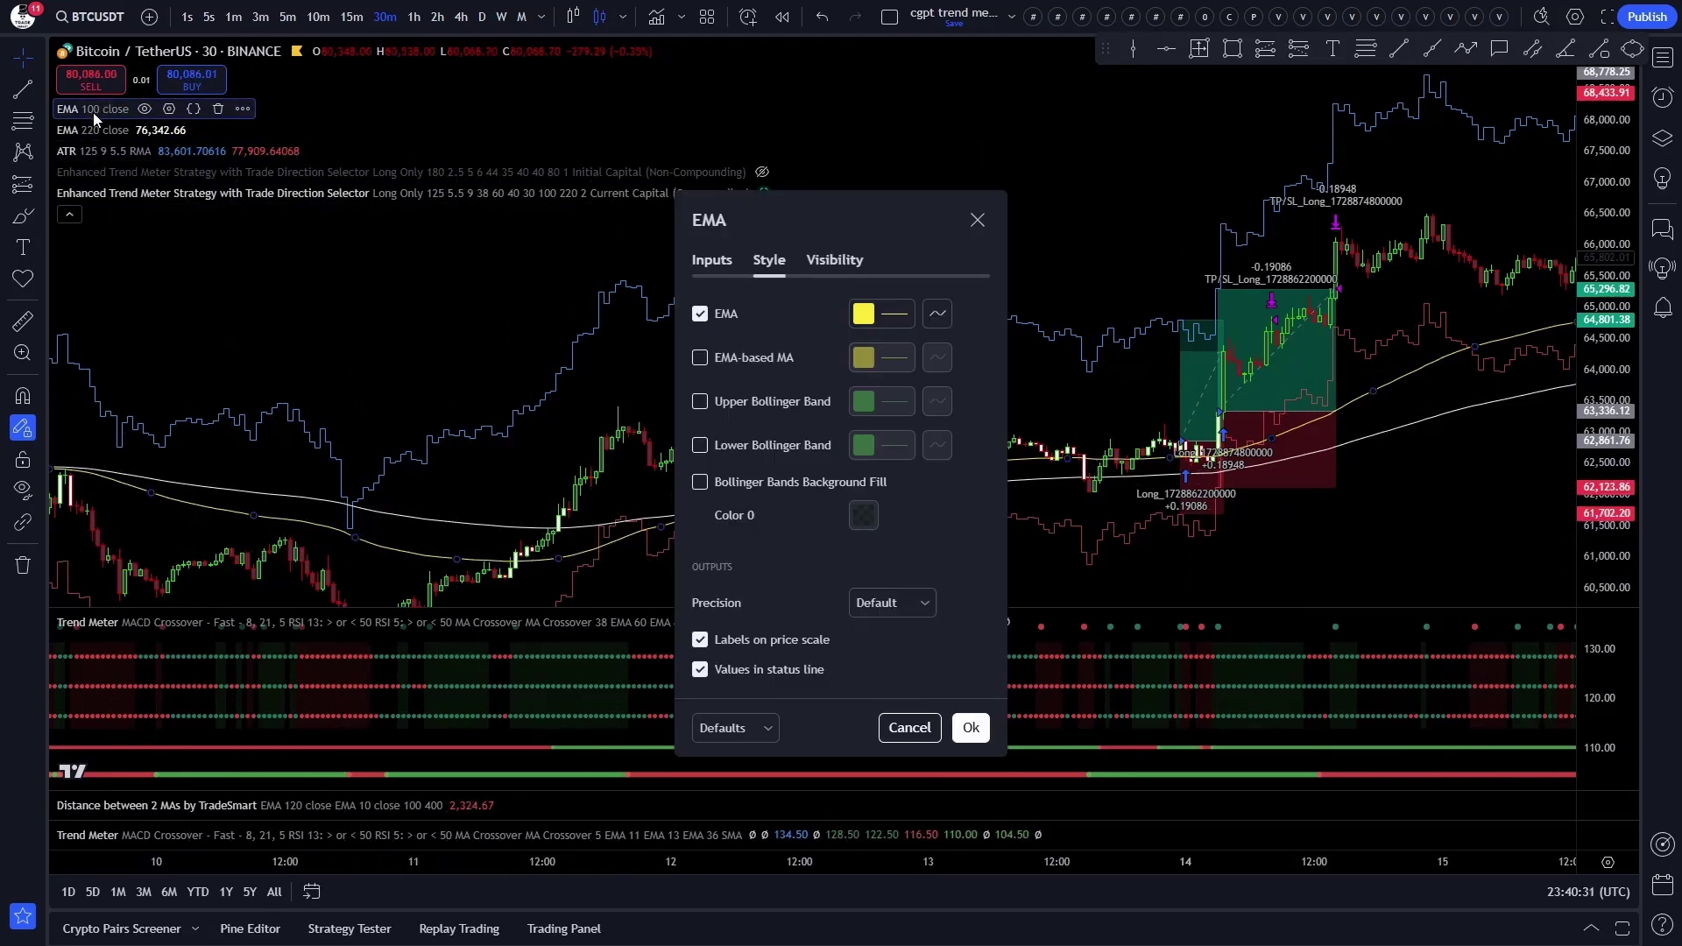
left_click(710, 260)
double_click(752, 305)
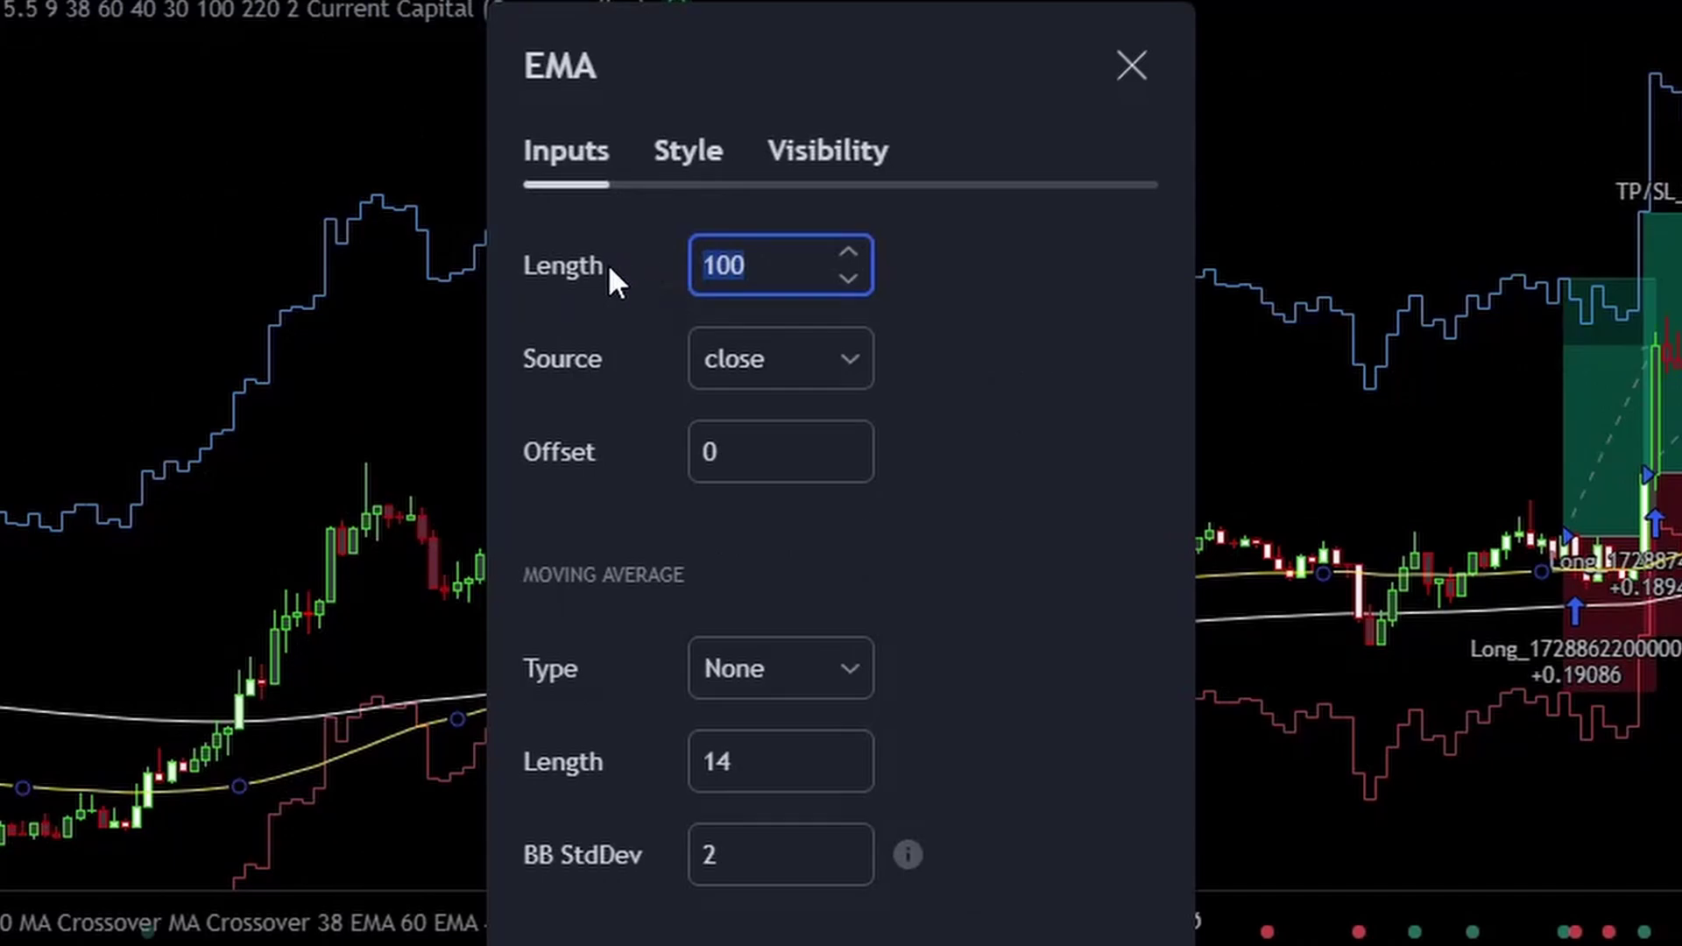
left_click(687, 153)
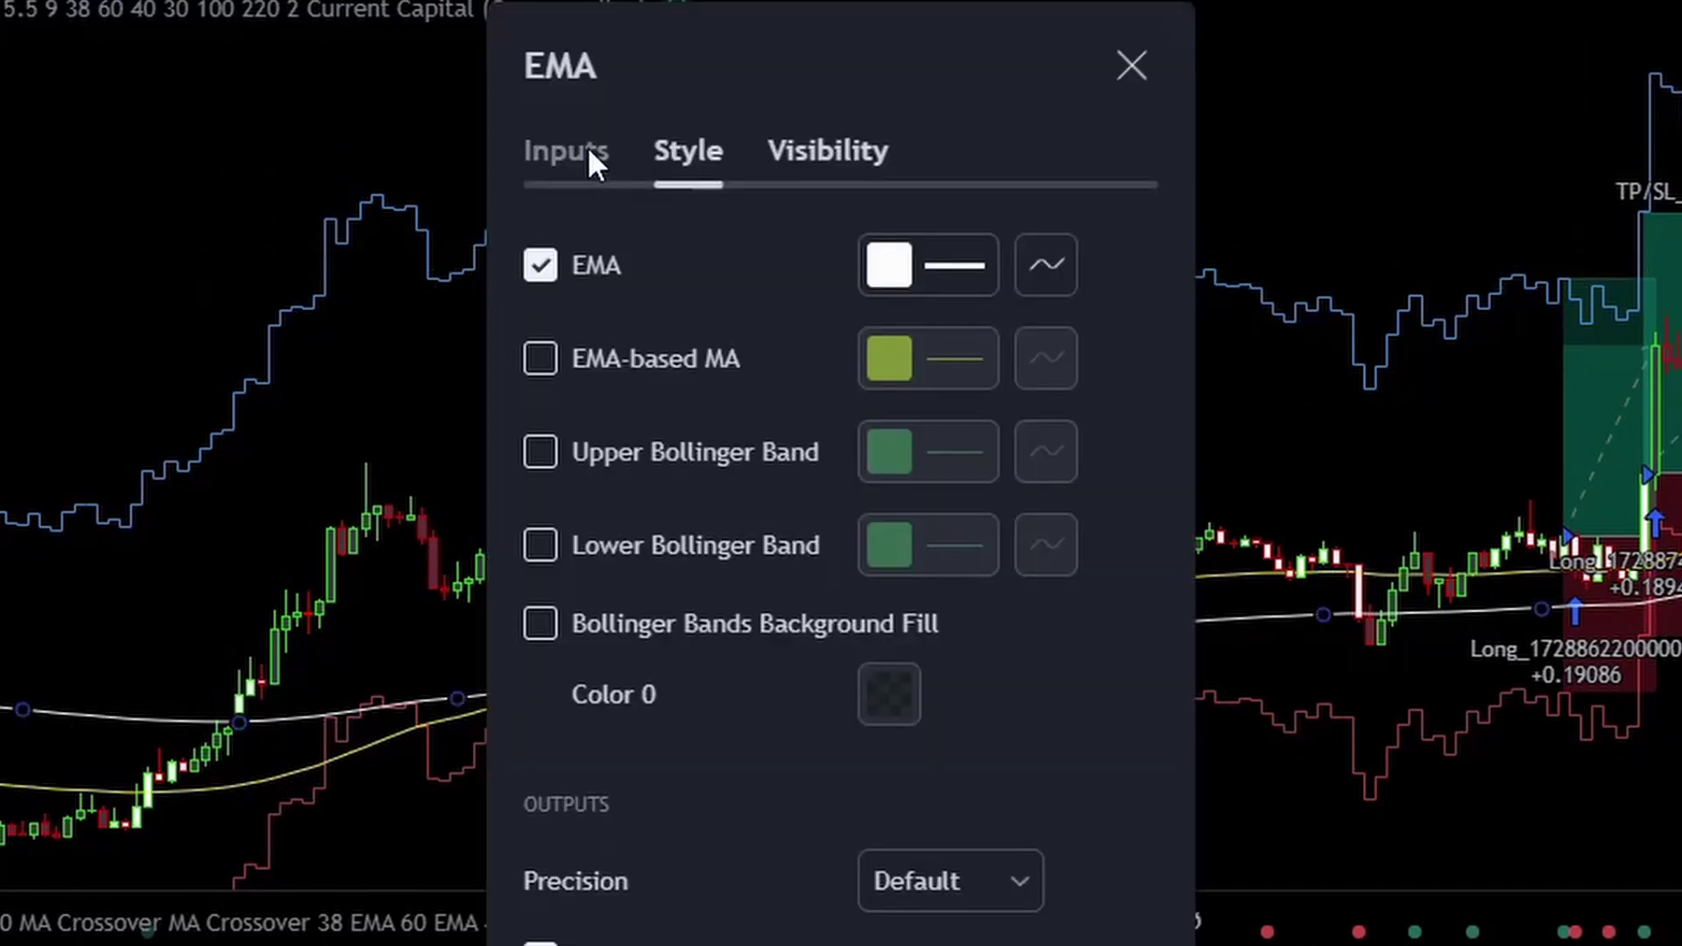
Confirm the EMA 220 length is 220, review its style, and close the settings.
left_click(587, 153)
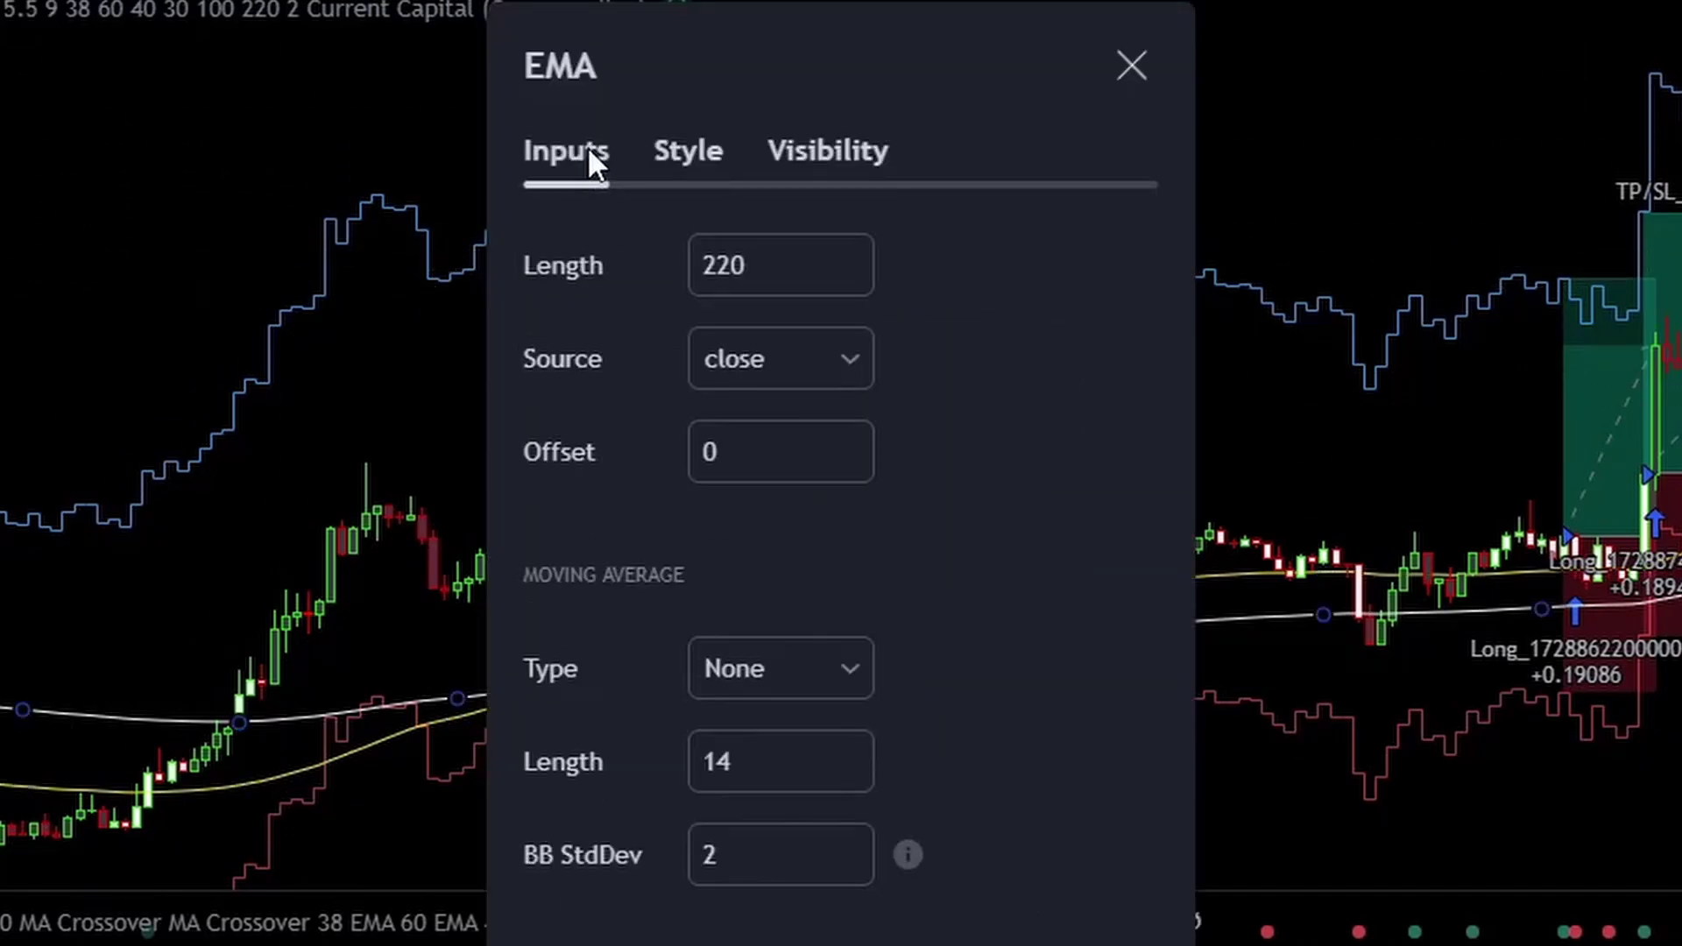
double_click(752, 255)
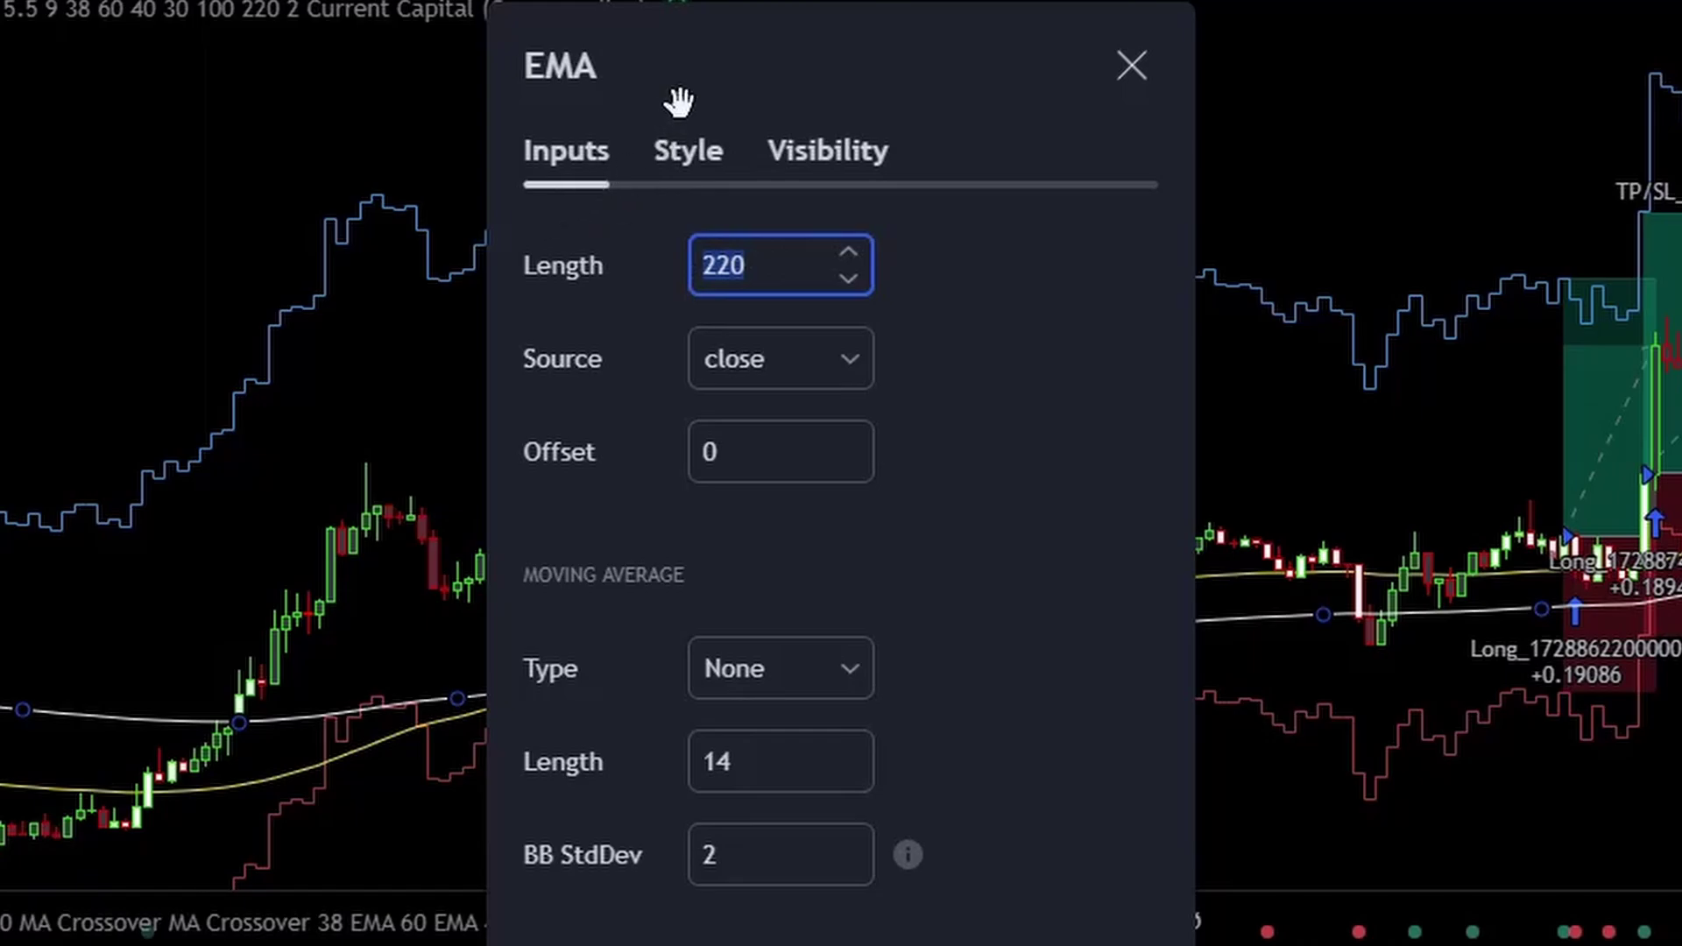
left_click(687, 151)
key("Escape")
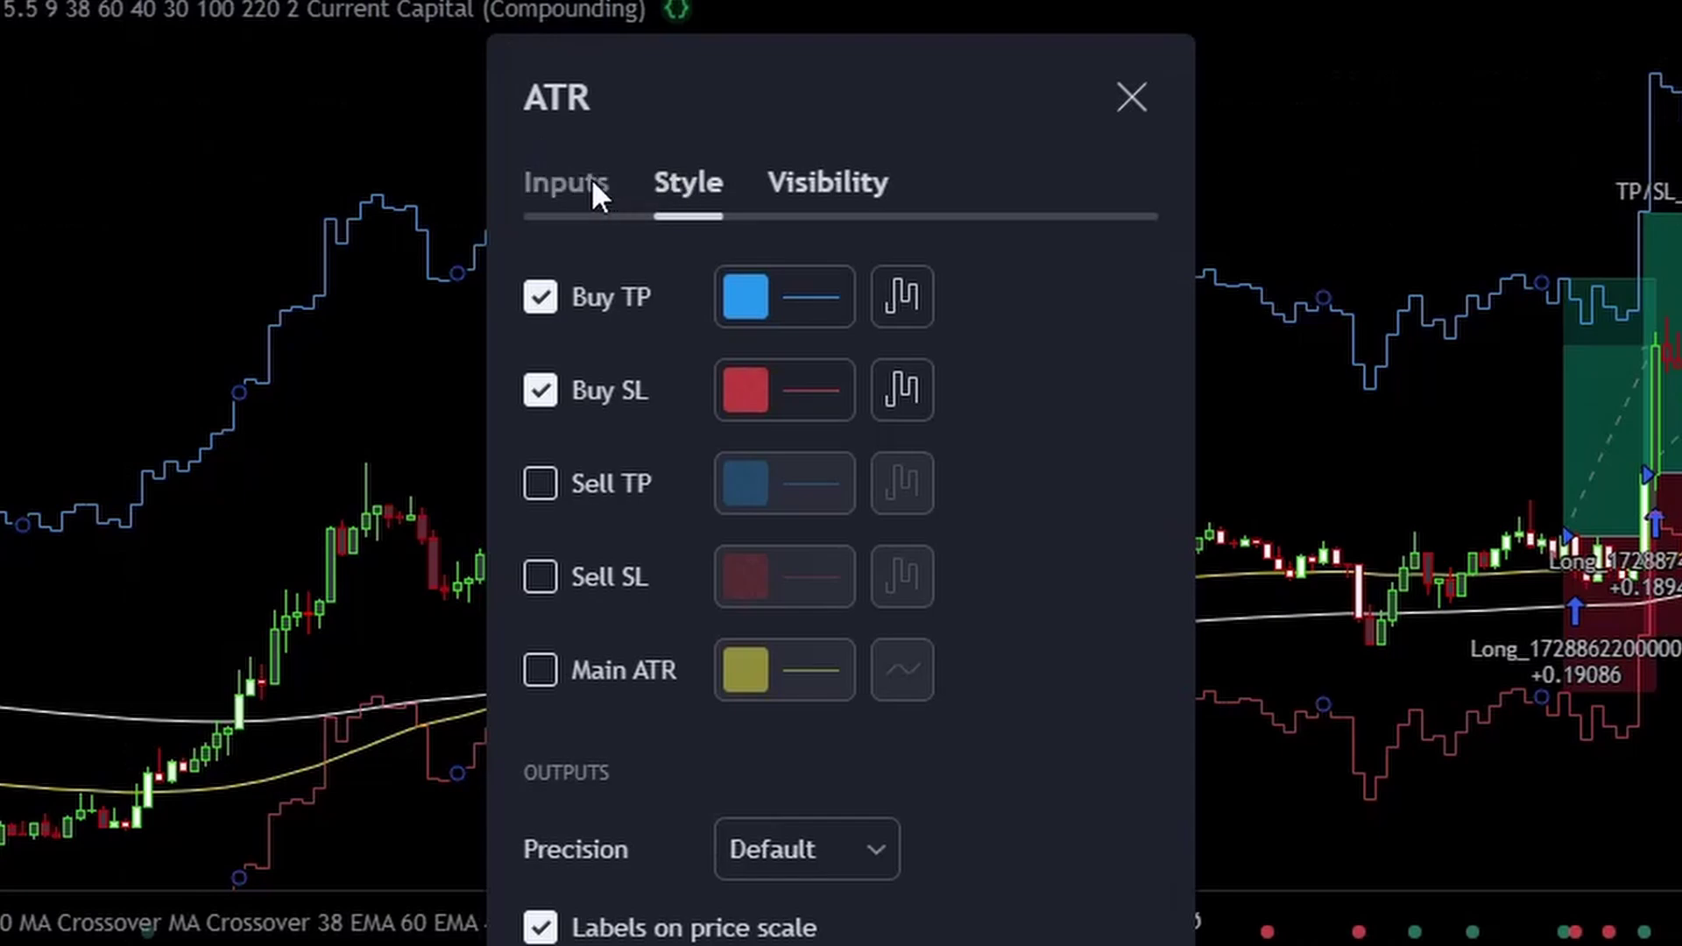
left_click(593, 186)
key("Tab")
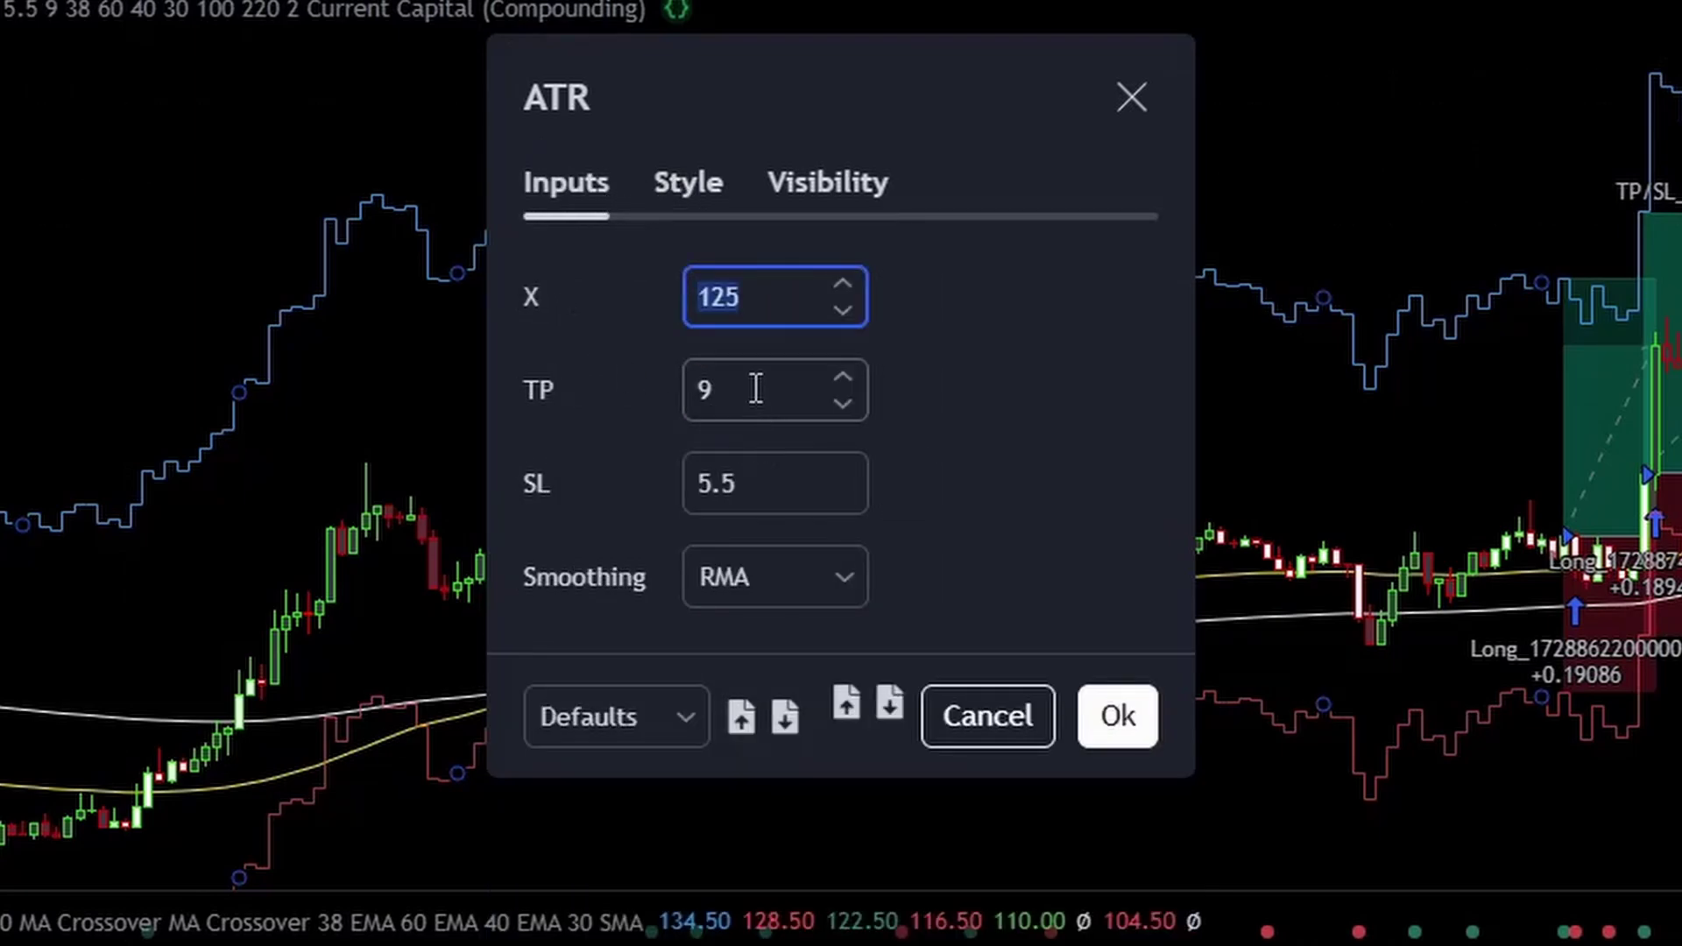
left_click(754, 387)
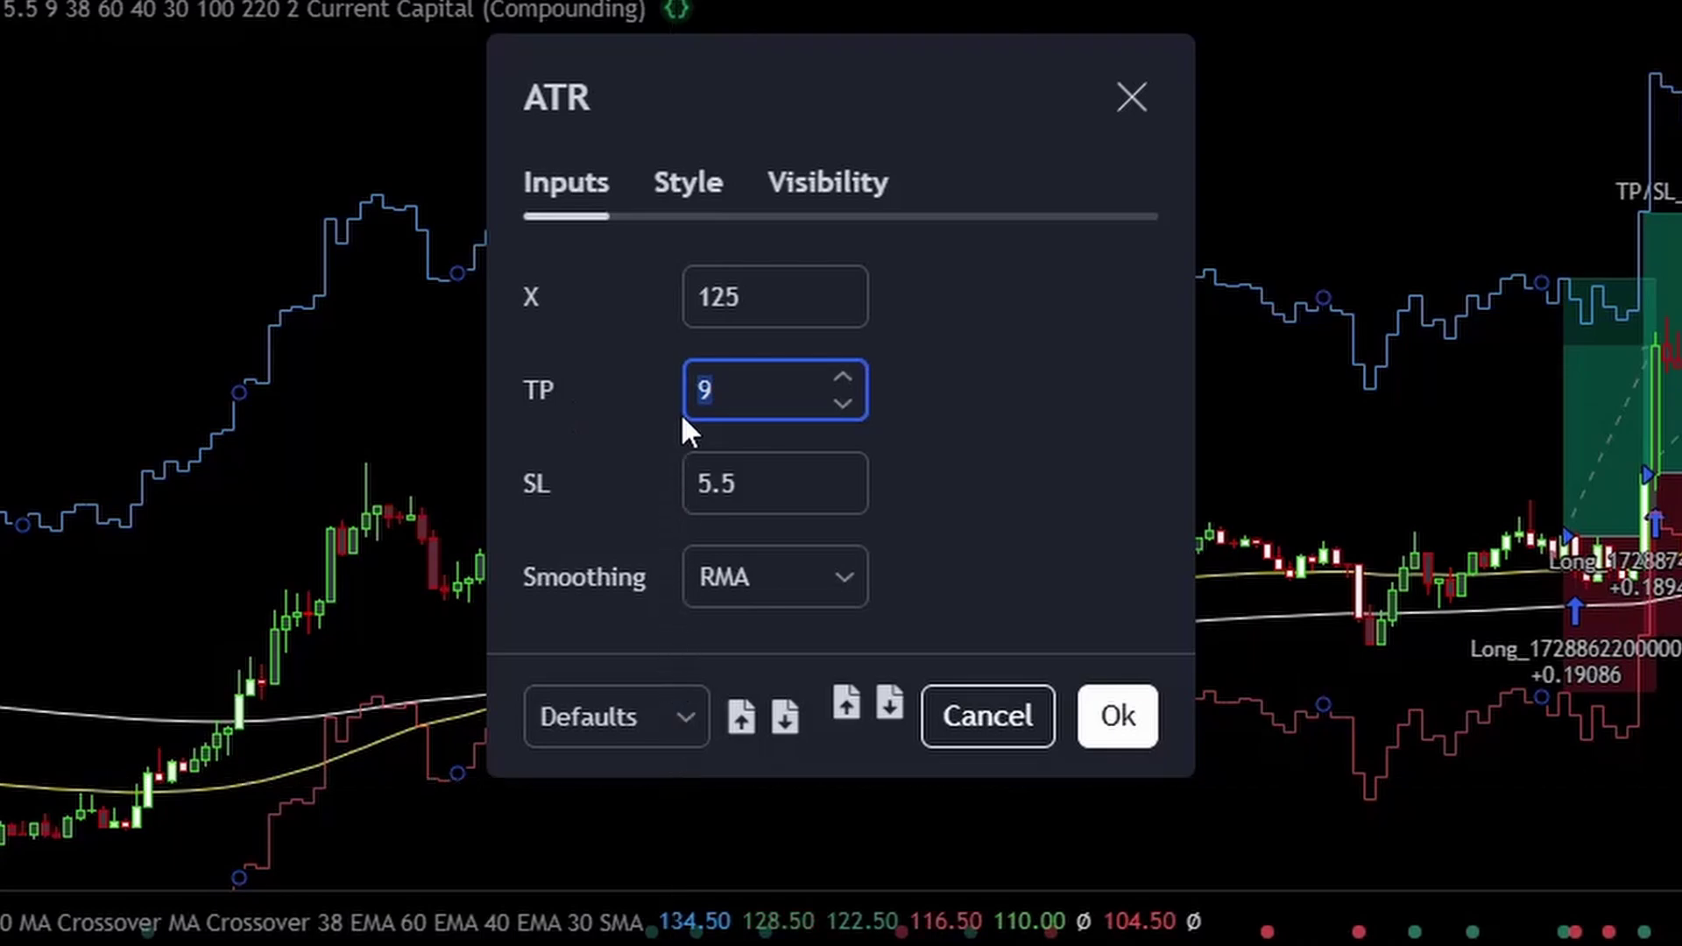
left_click(702, 476)
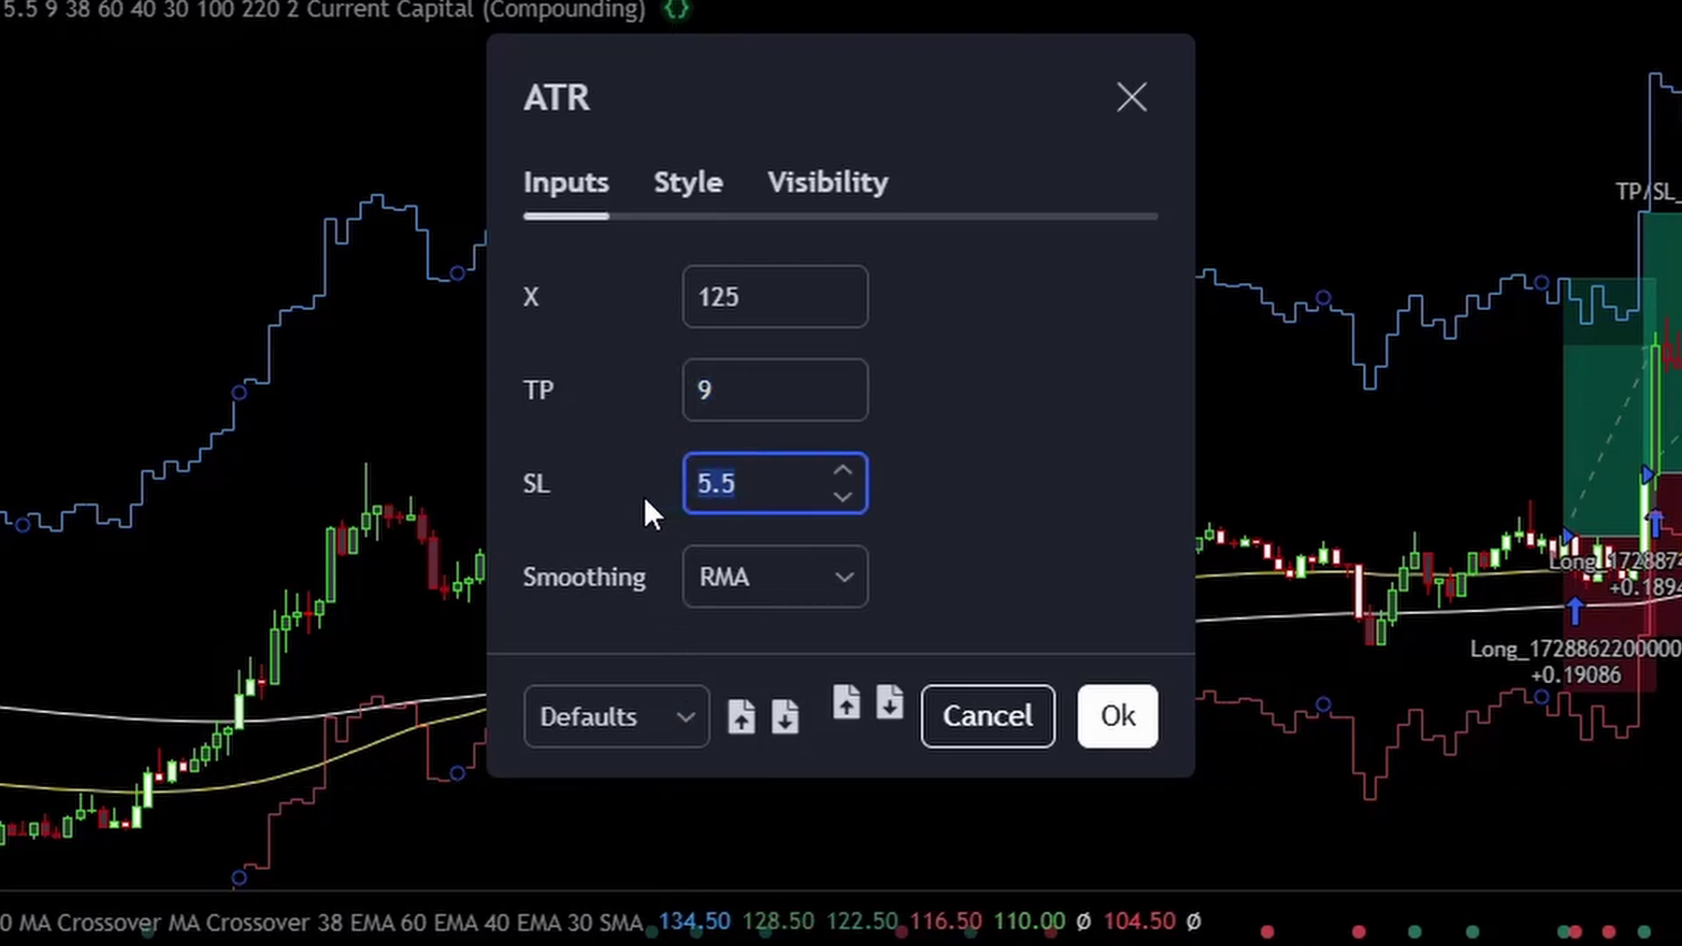
left_click(690, 217)
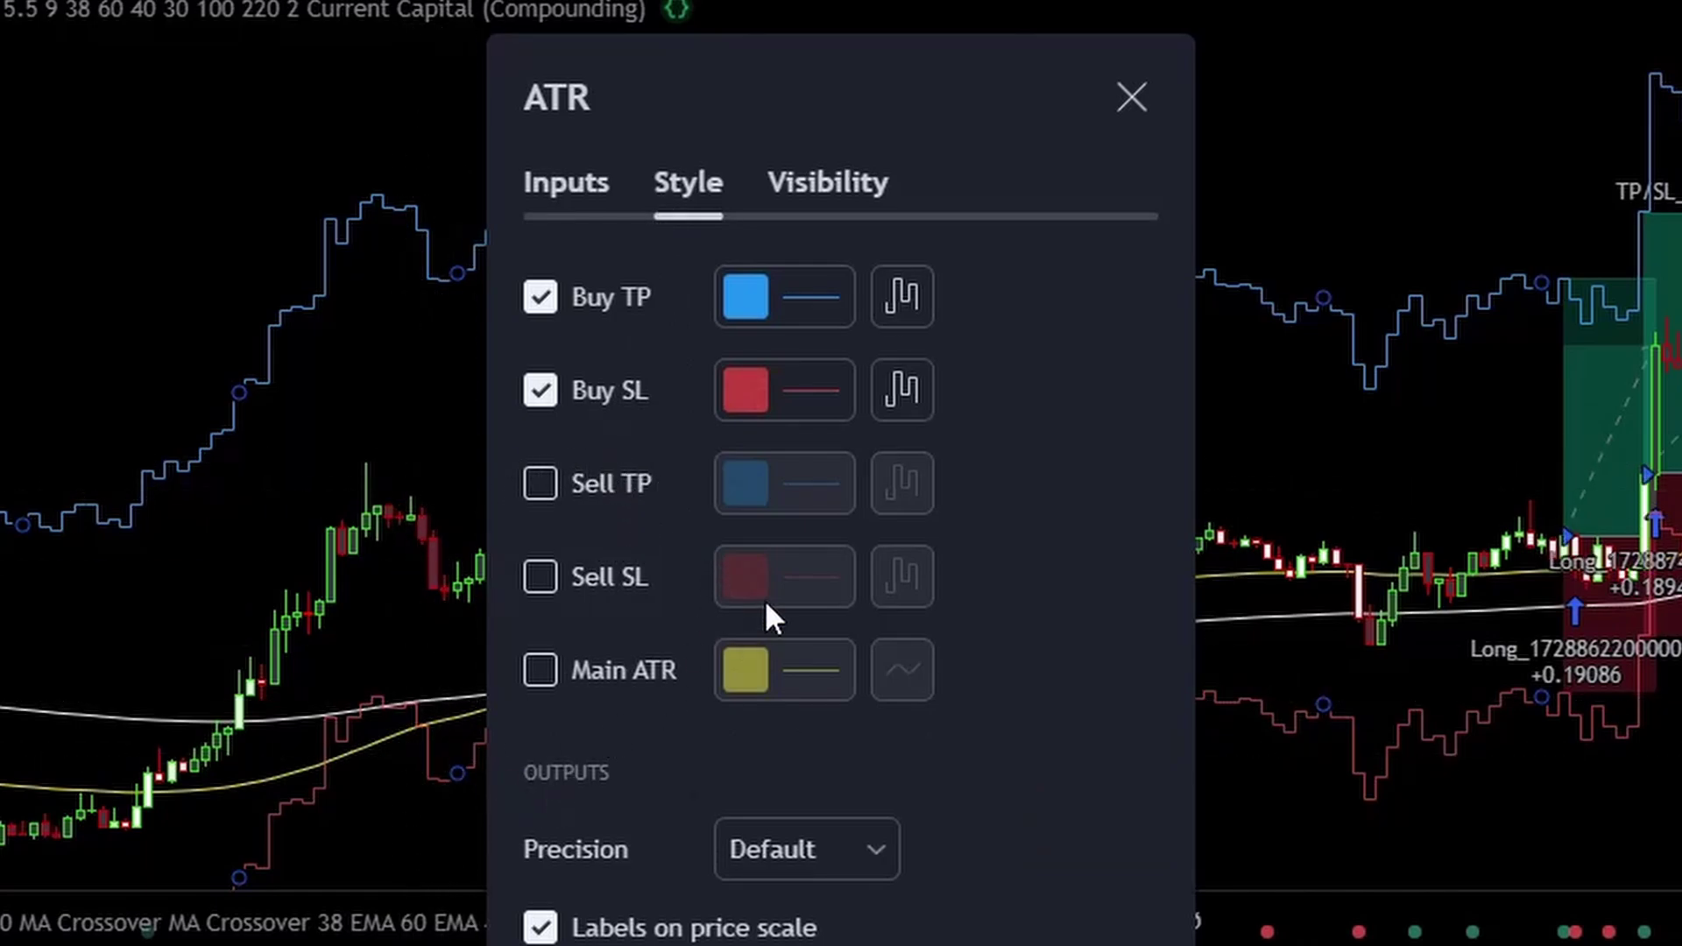
left_click(893, 305)
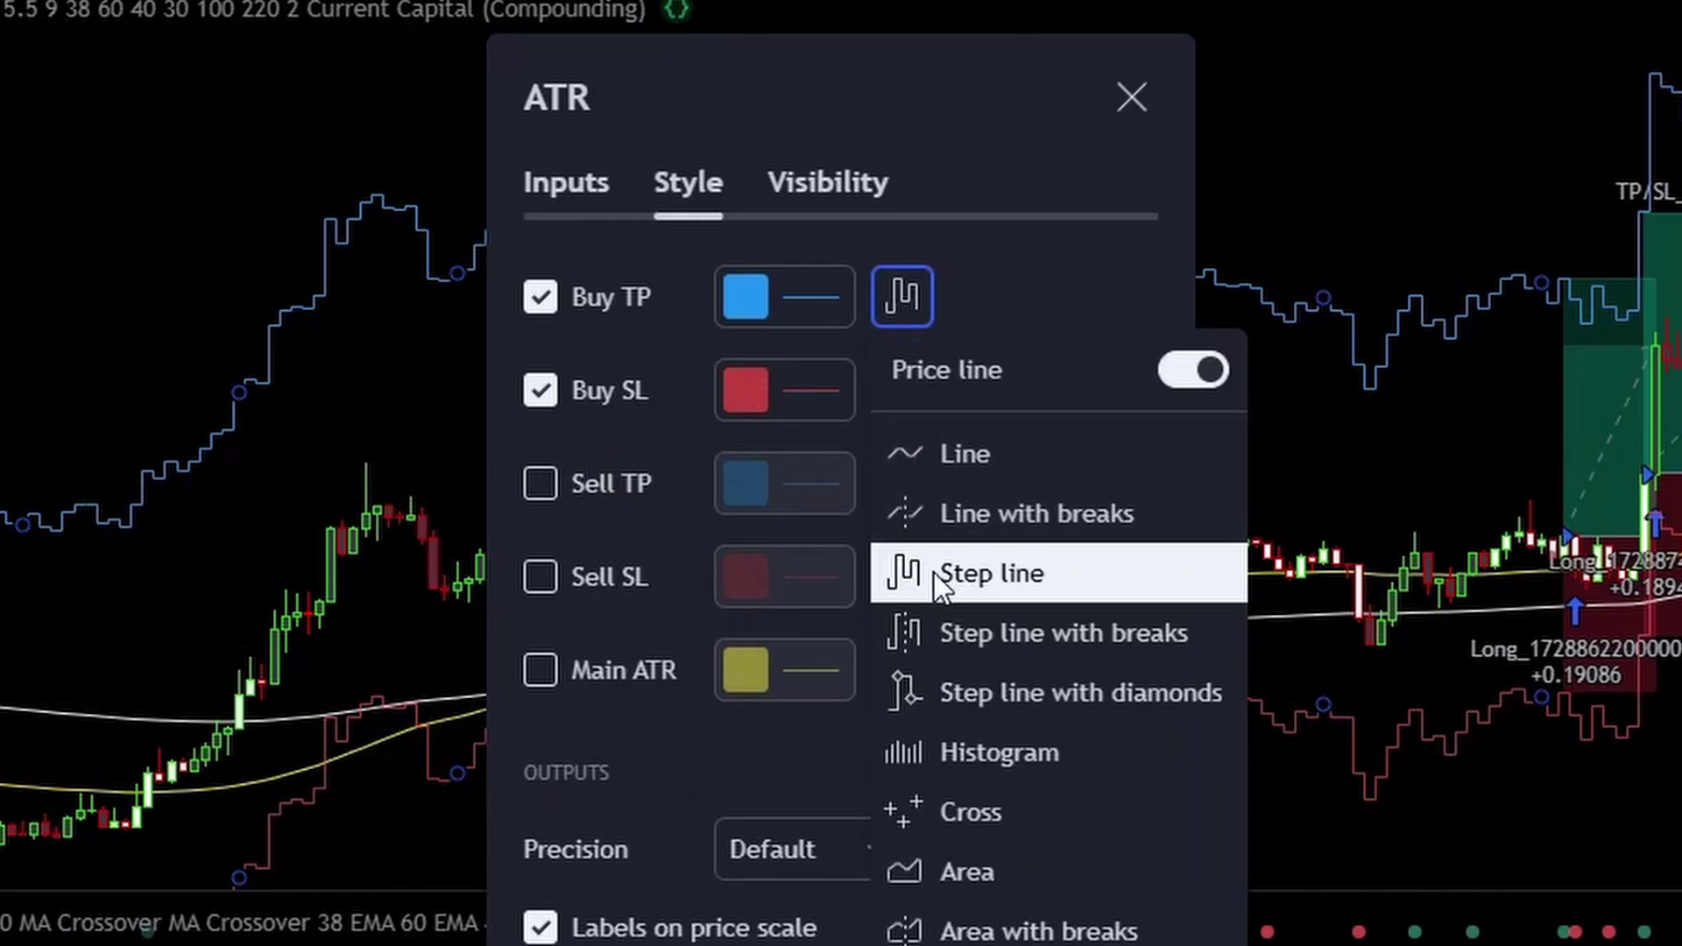
left_click(1034, 279)
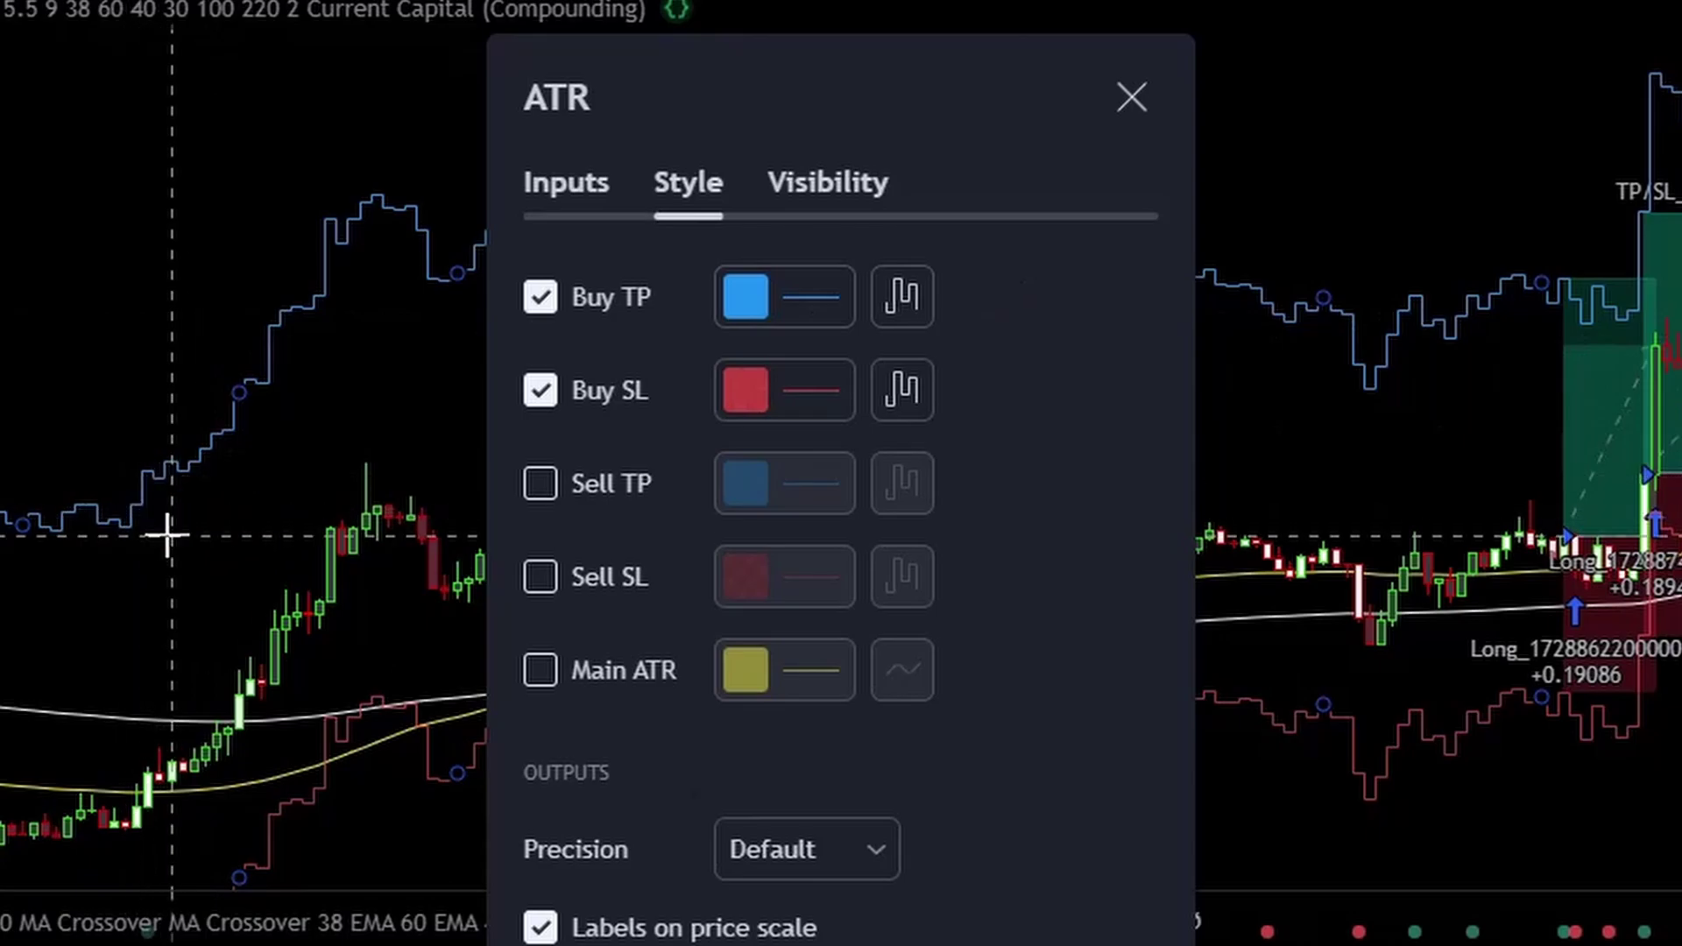
key("Escape")
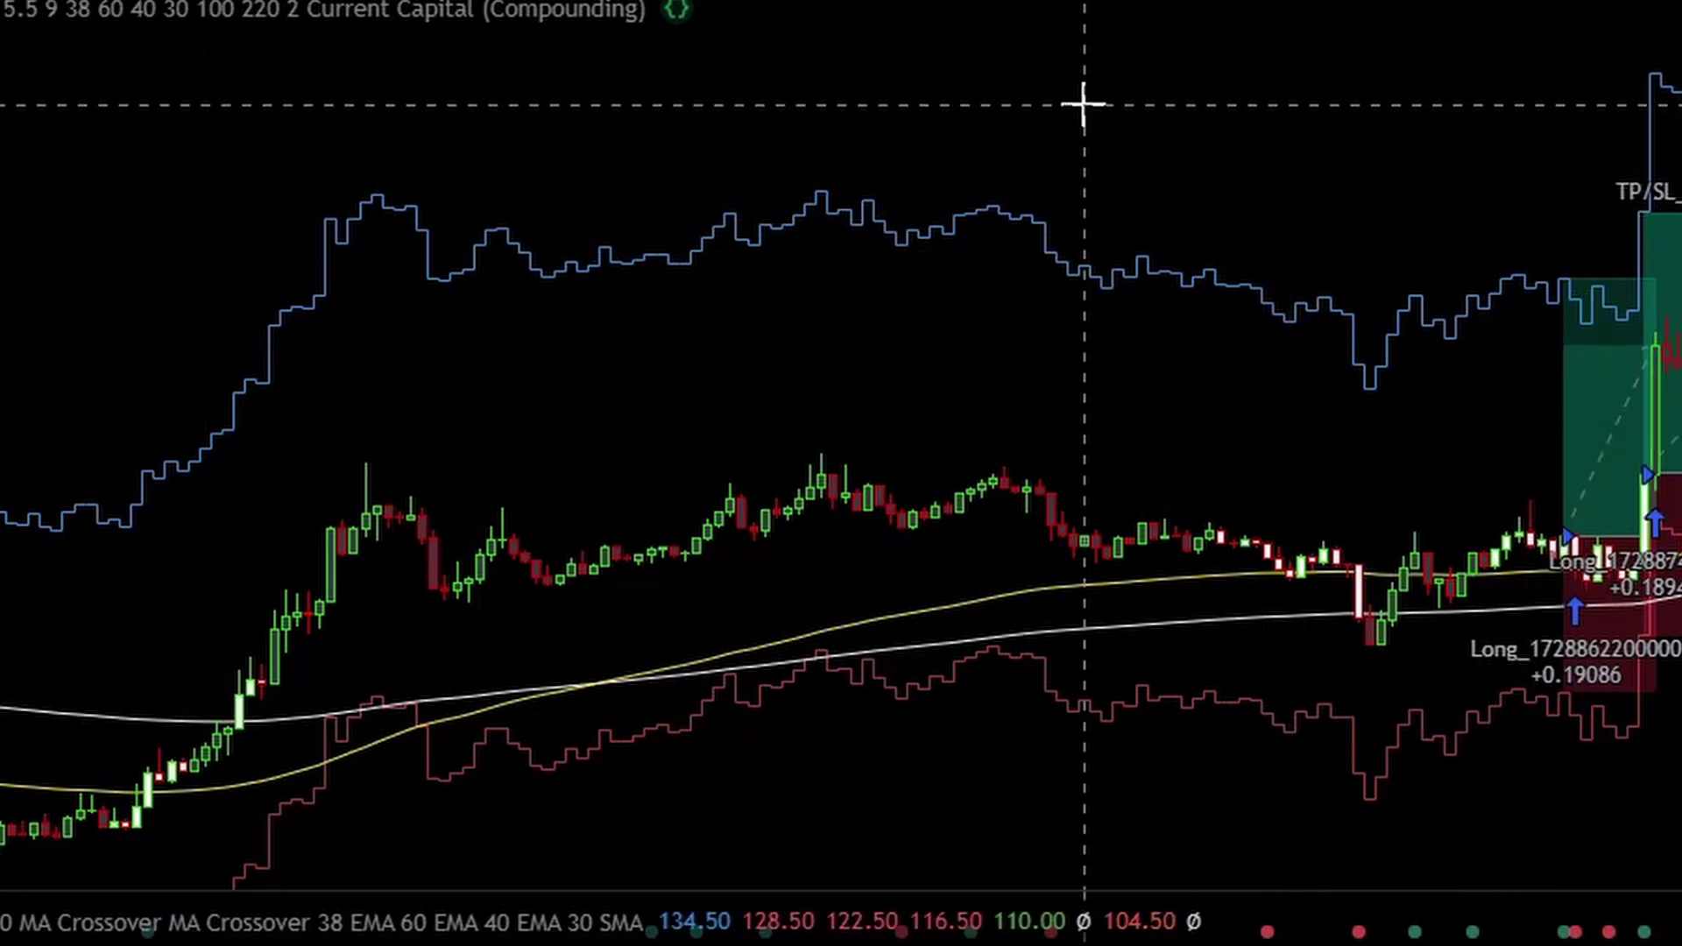
Zoom in on the recent long trades and mark the trade entry bar with a vertical line.
scroll(263, 488, "up", 5)
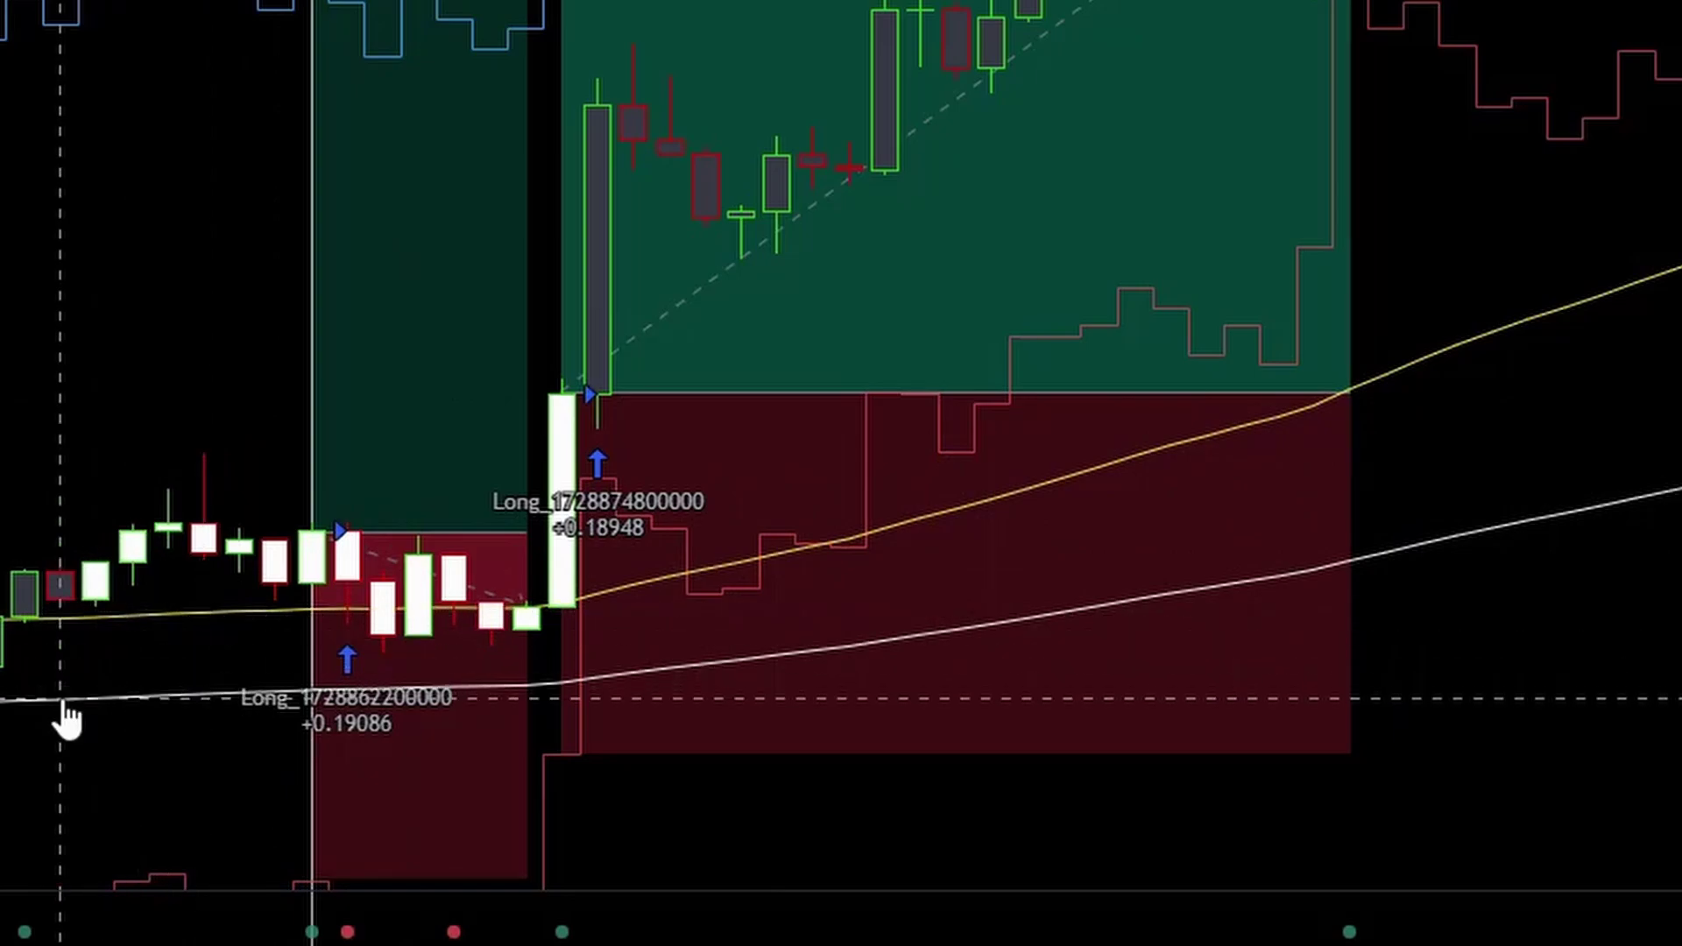
mouse_move(388, 501)
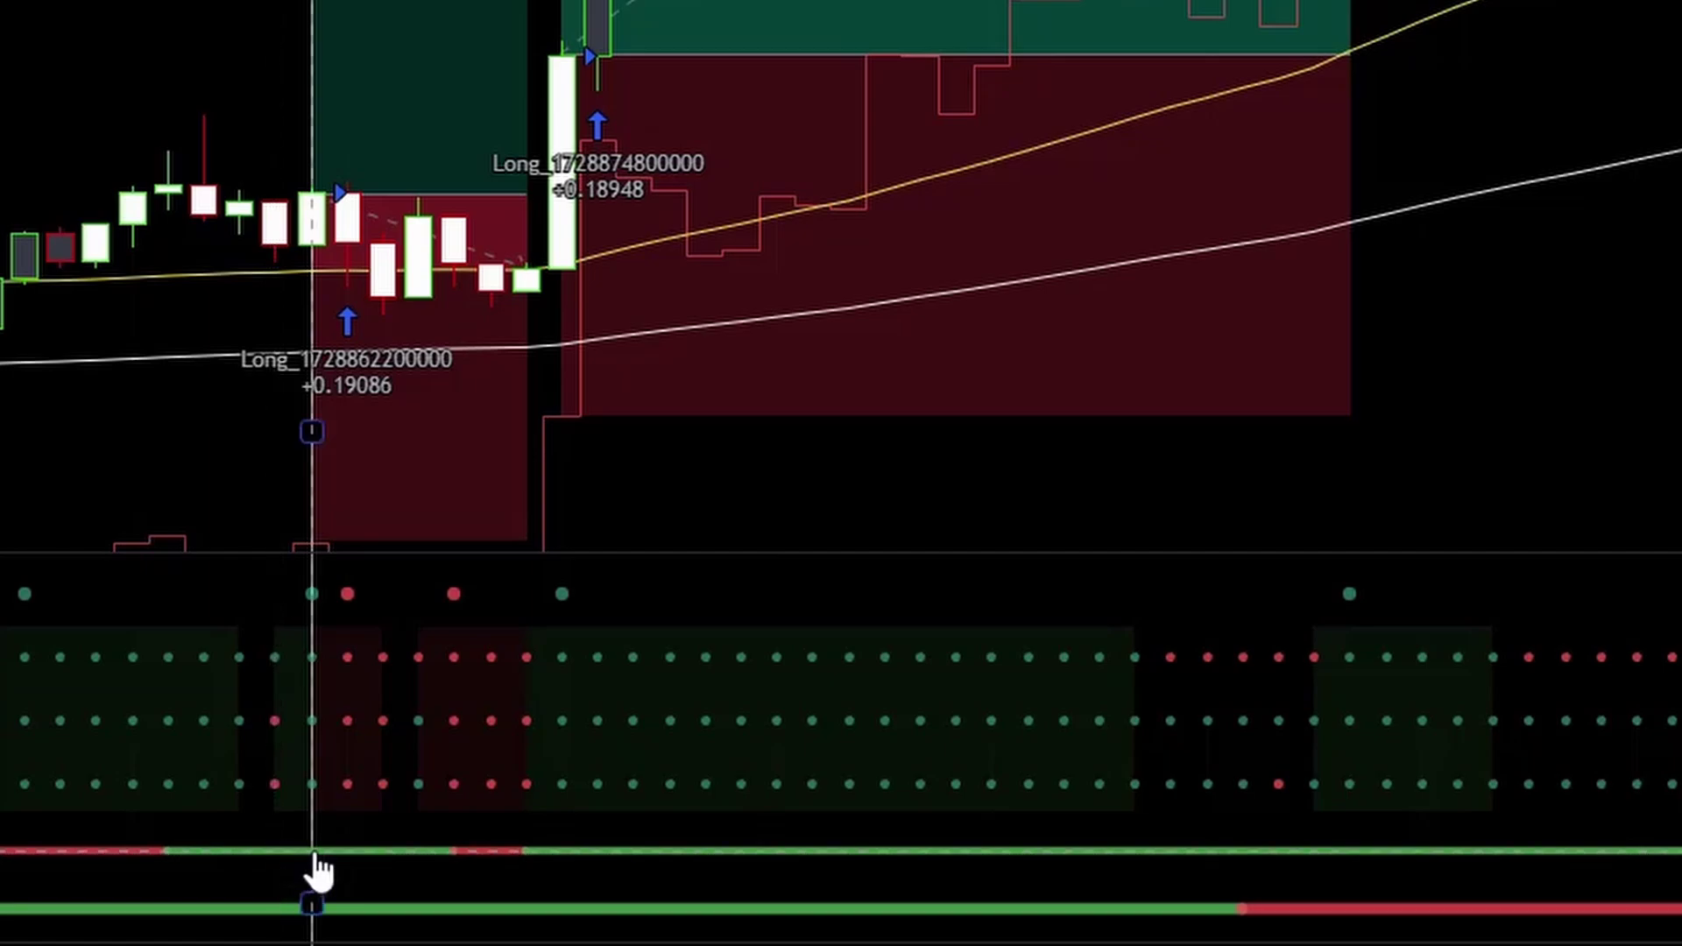
left_click(522, 698)
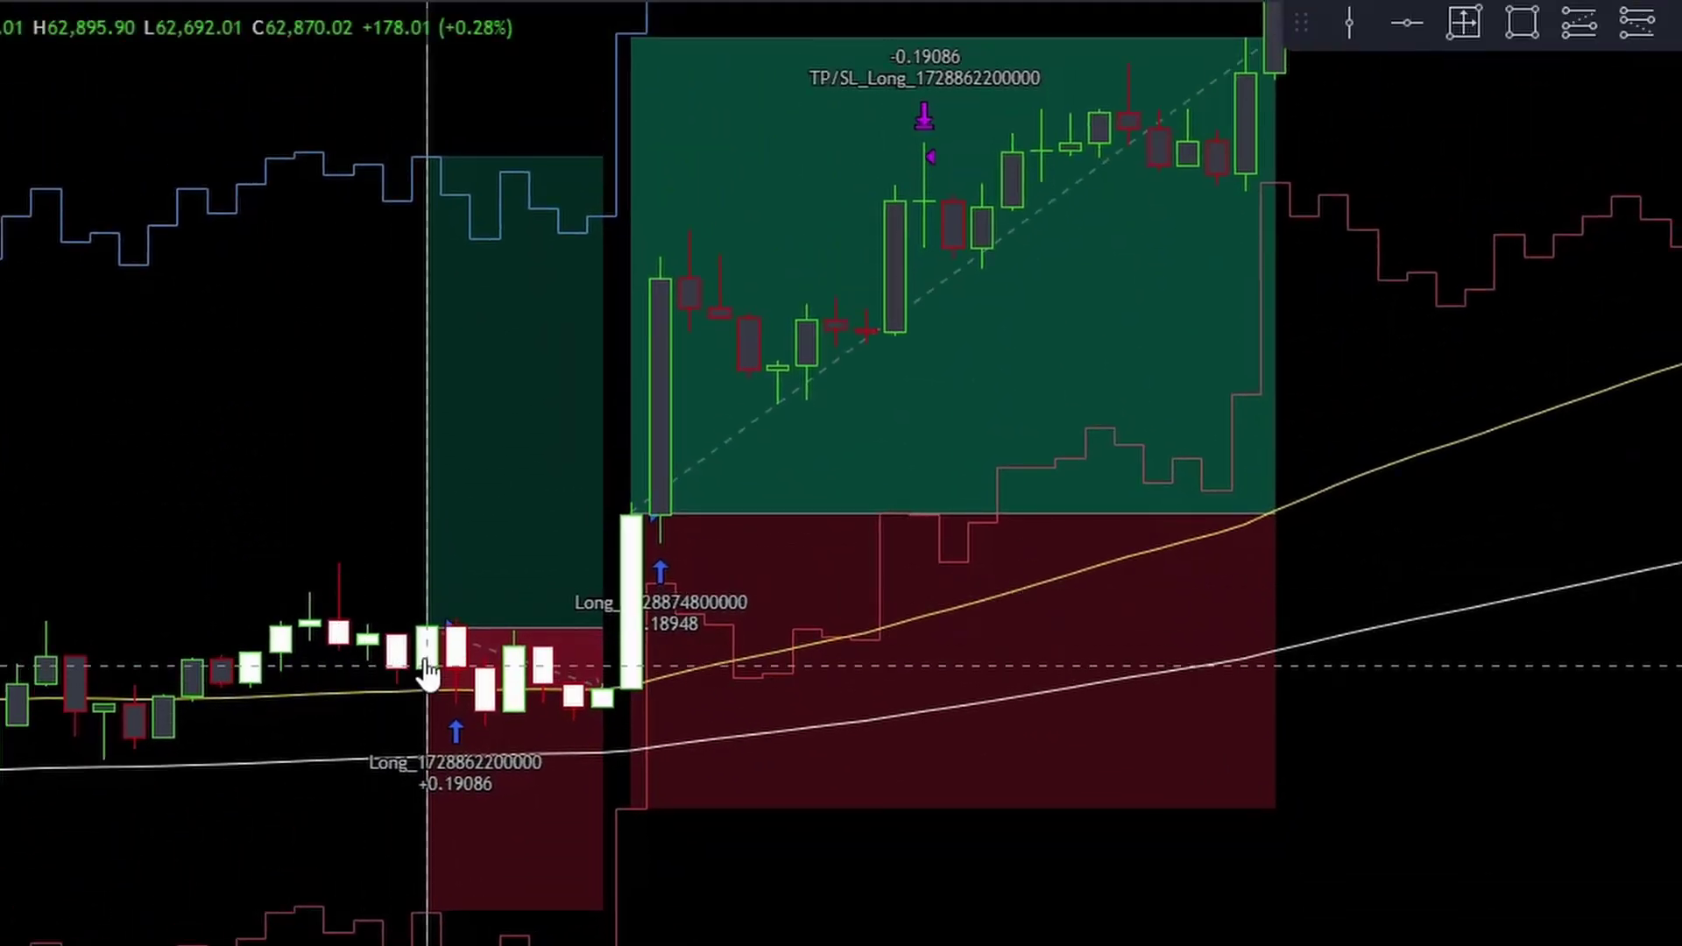
Adjust the long-position drawing: stop loss to 1.79%, target near 1,967, end at the trade's close.
left_click(440, 631)
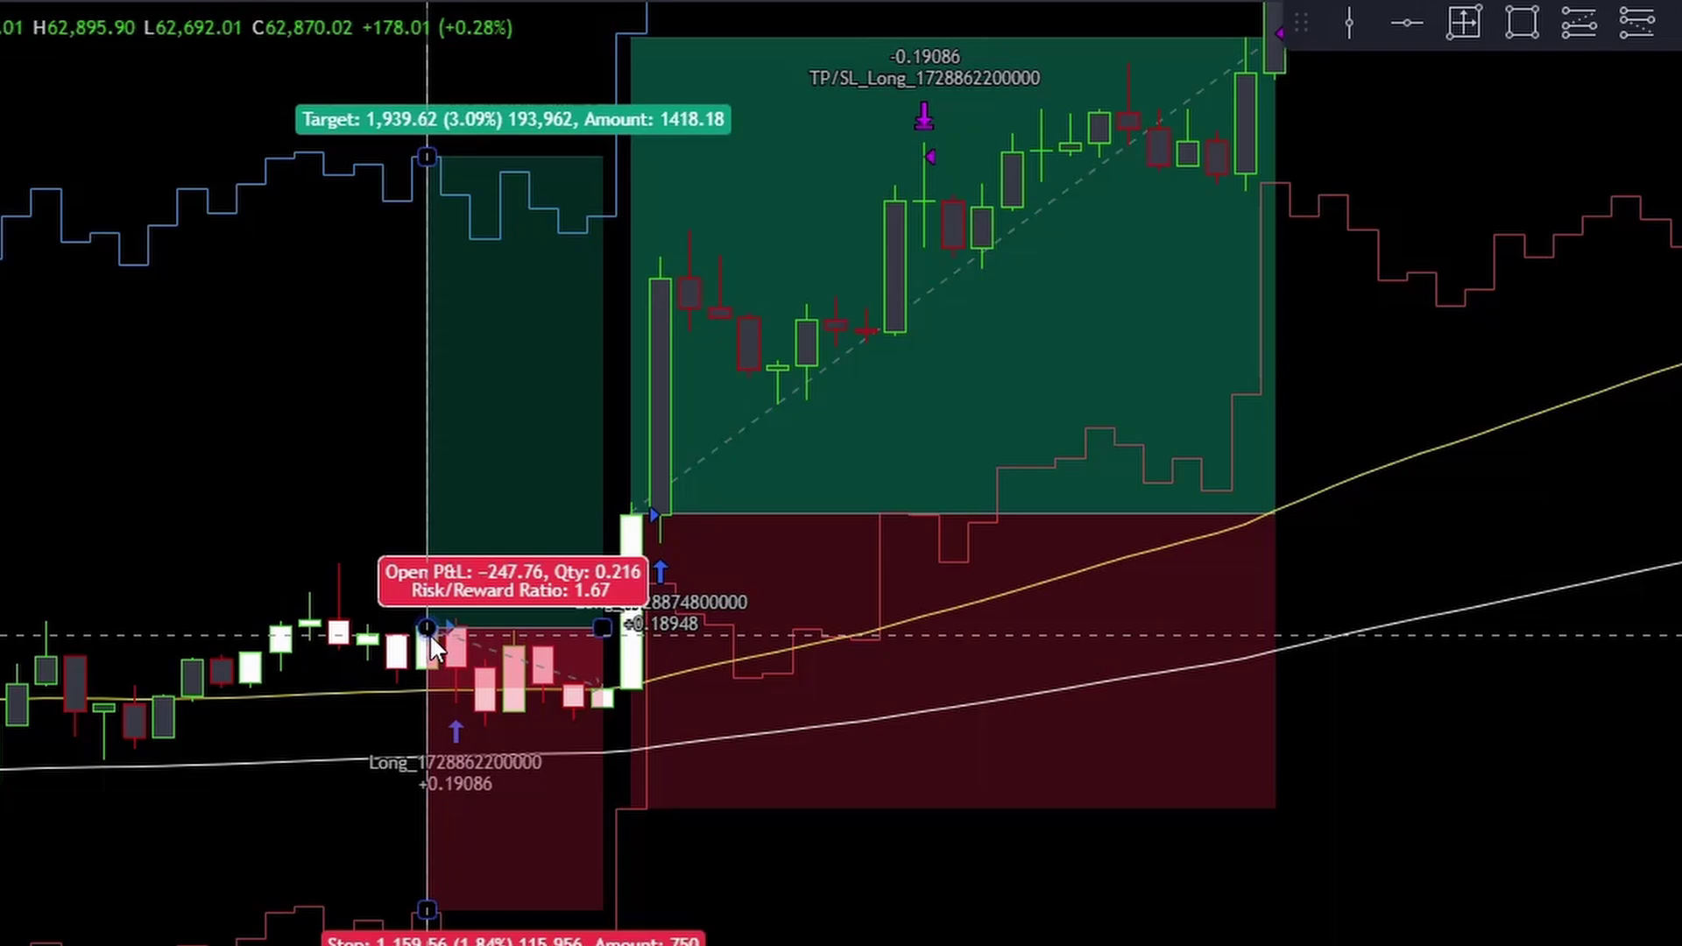
left_click(429, 911)
left_click_drag(438, 909, 402, 912)
left_click_drag(431, 156, 411, 162)
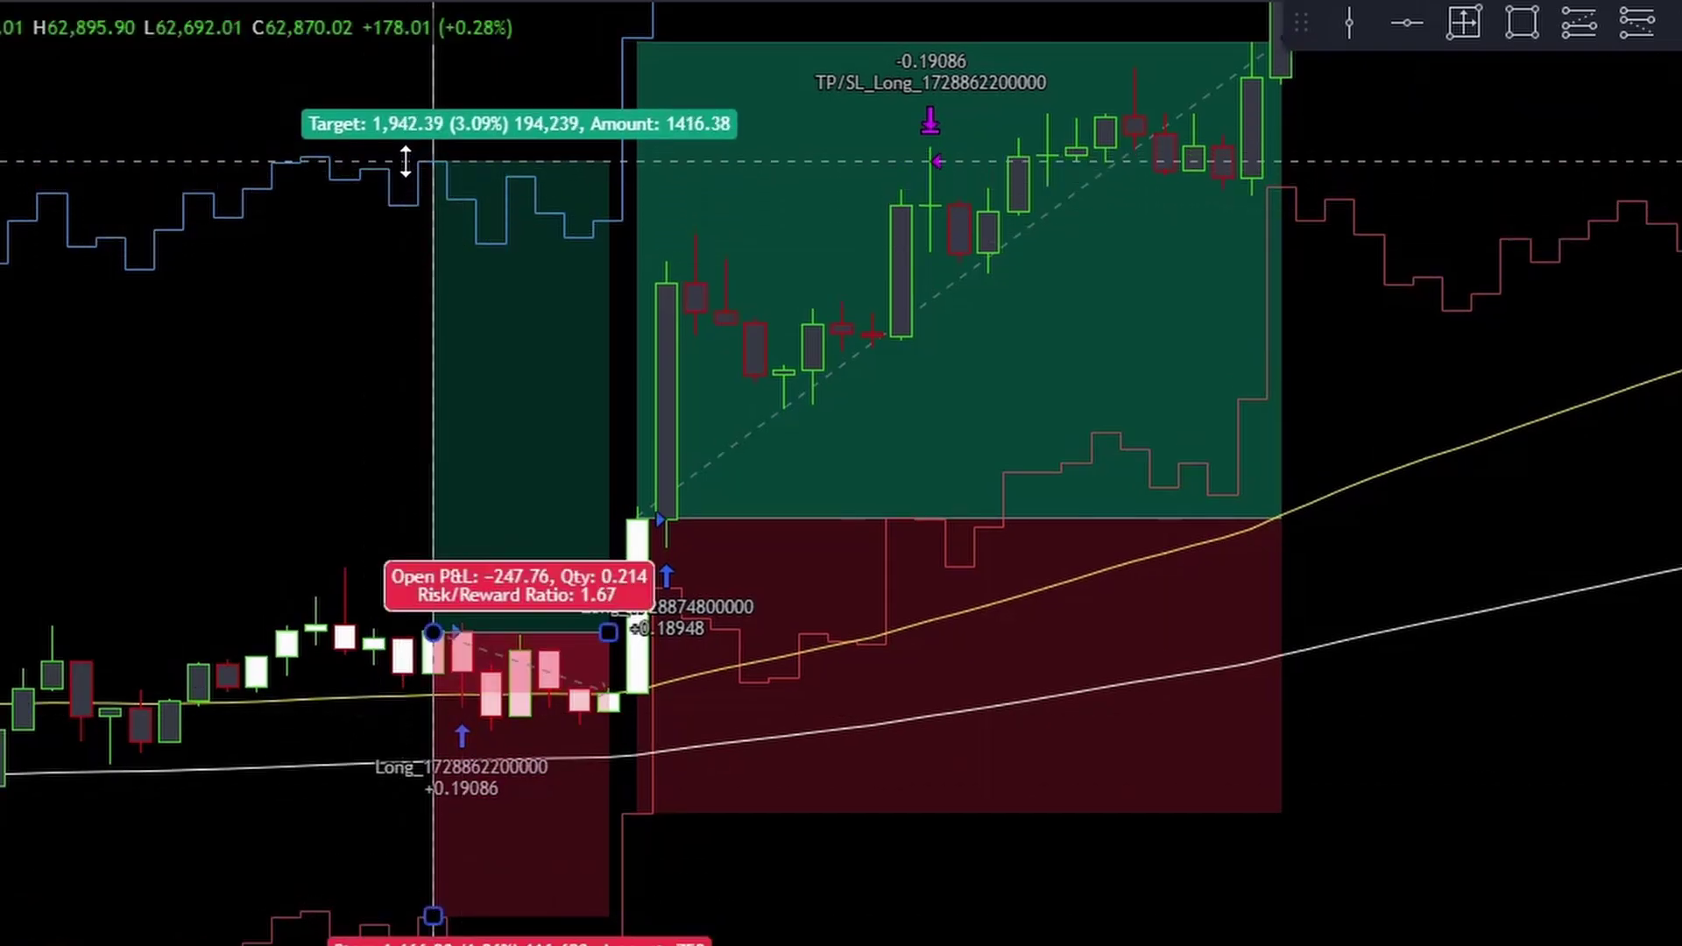
left_click_drag(627, 633, 946, 657)
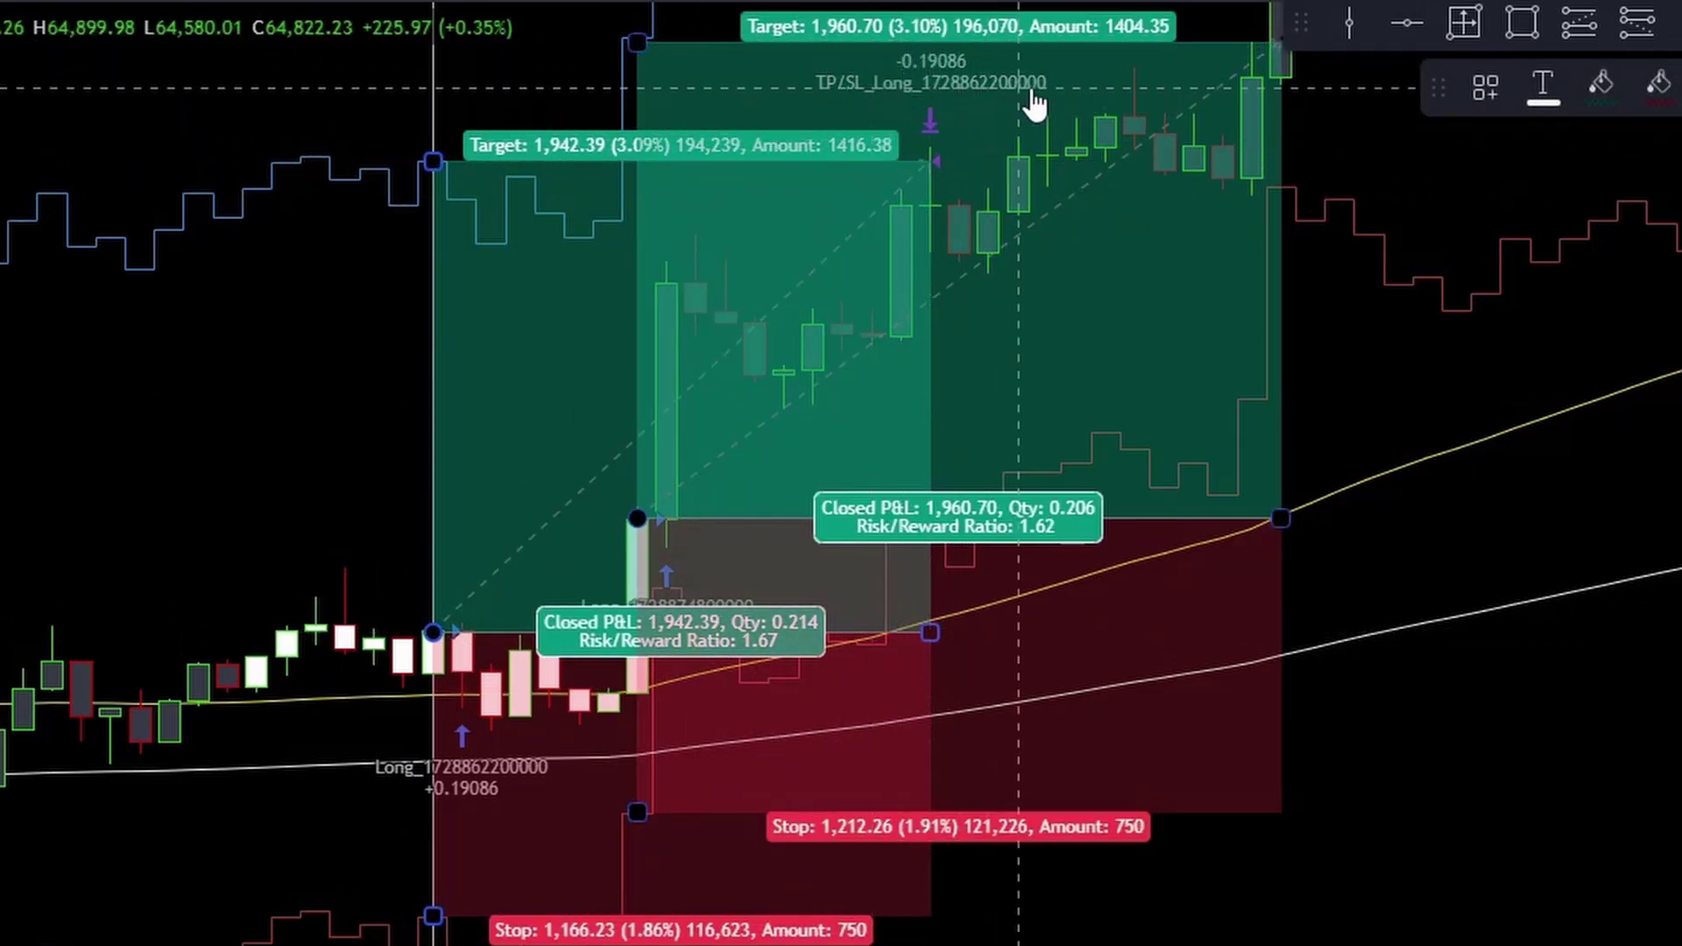
left_click_drag(930, 633, 549, 644)
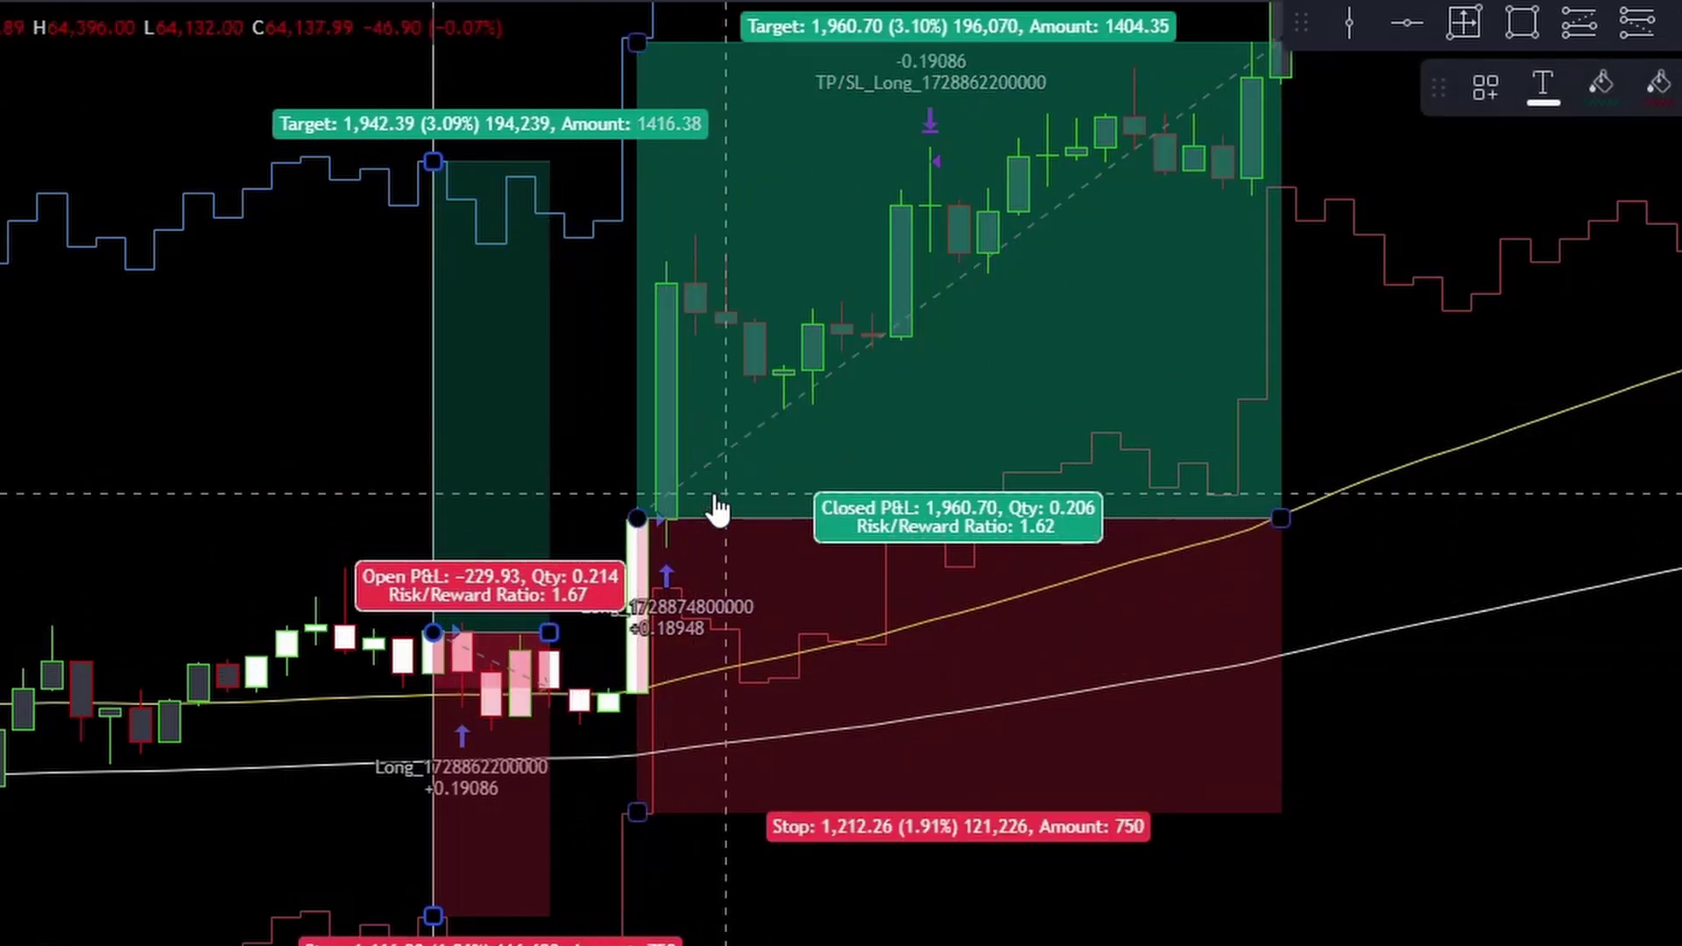
Mark the second long trade's entry bar with a vertical line.
key("alt+v")
left_click(632, 425)
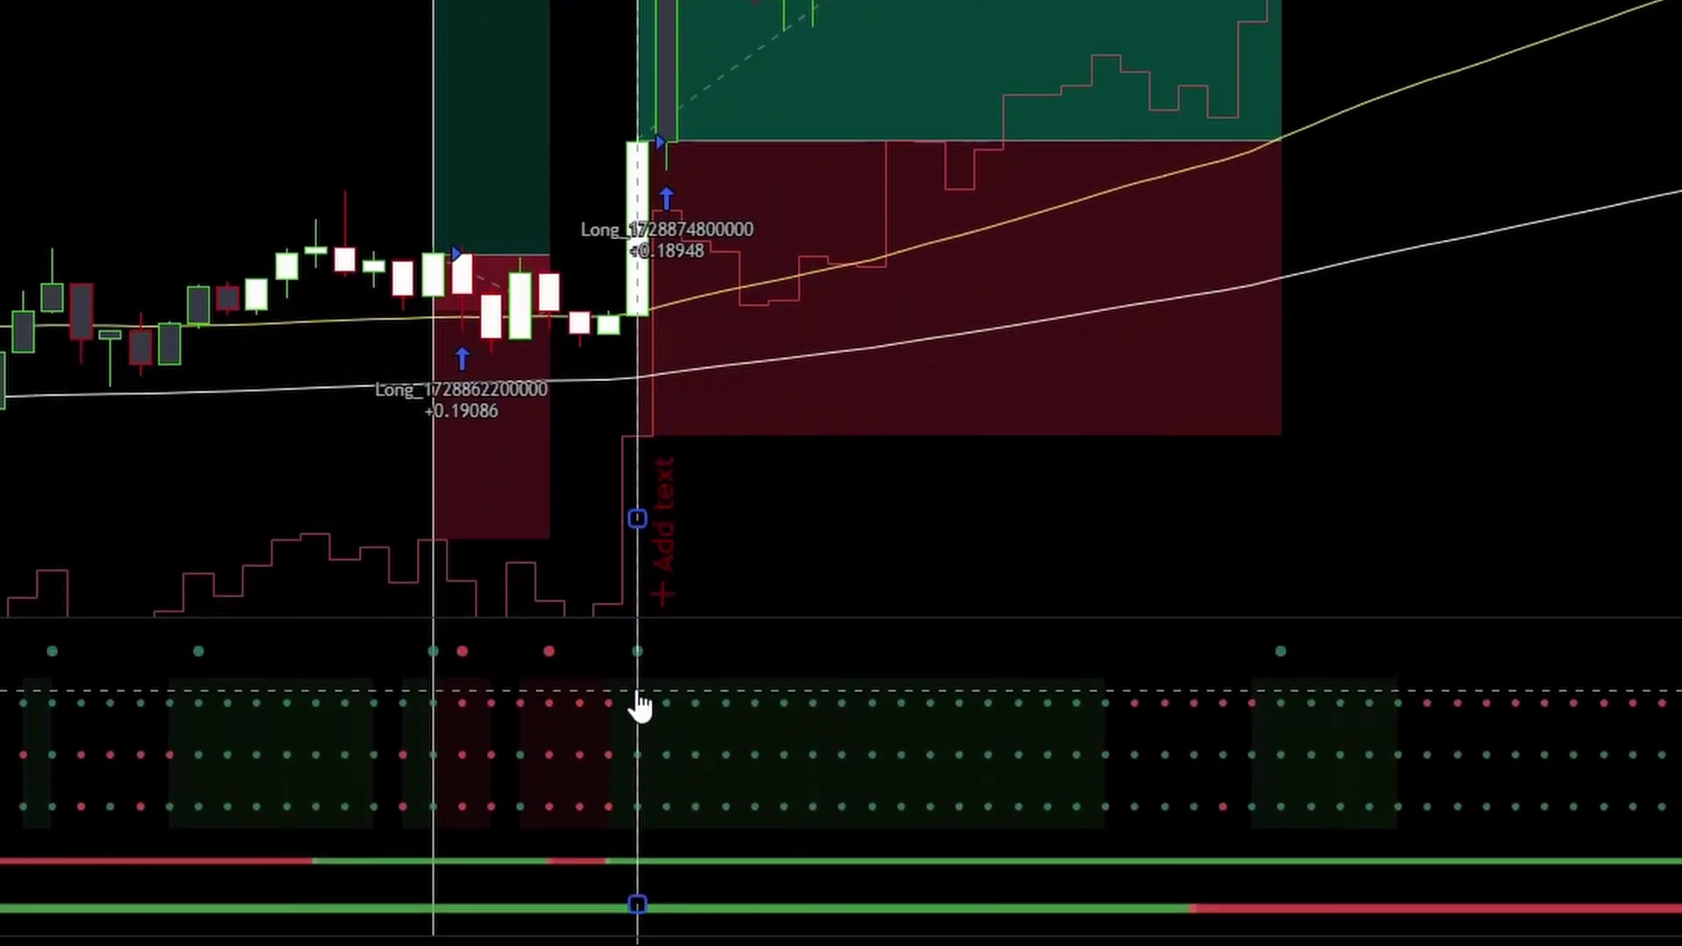
mouse_move(639, 762)
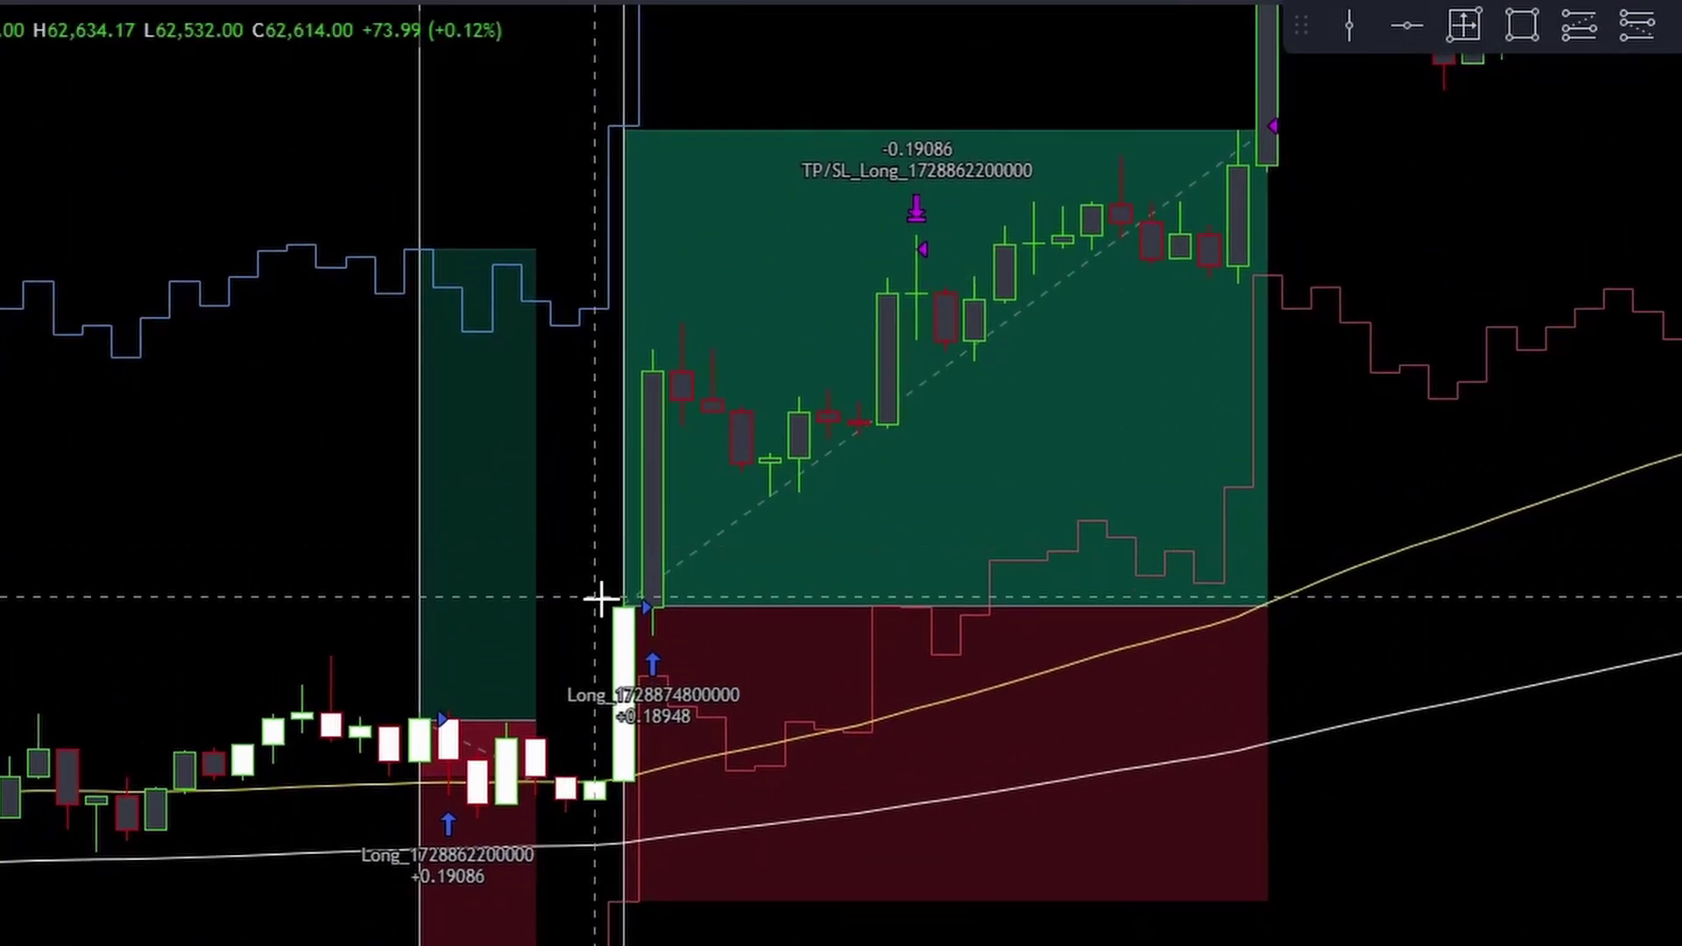
left_click(638, 613)
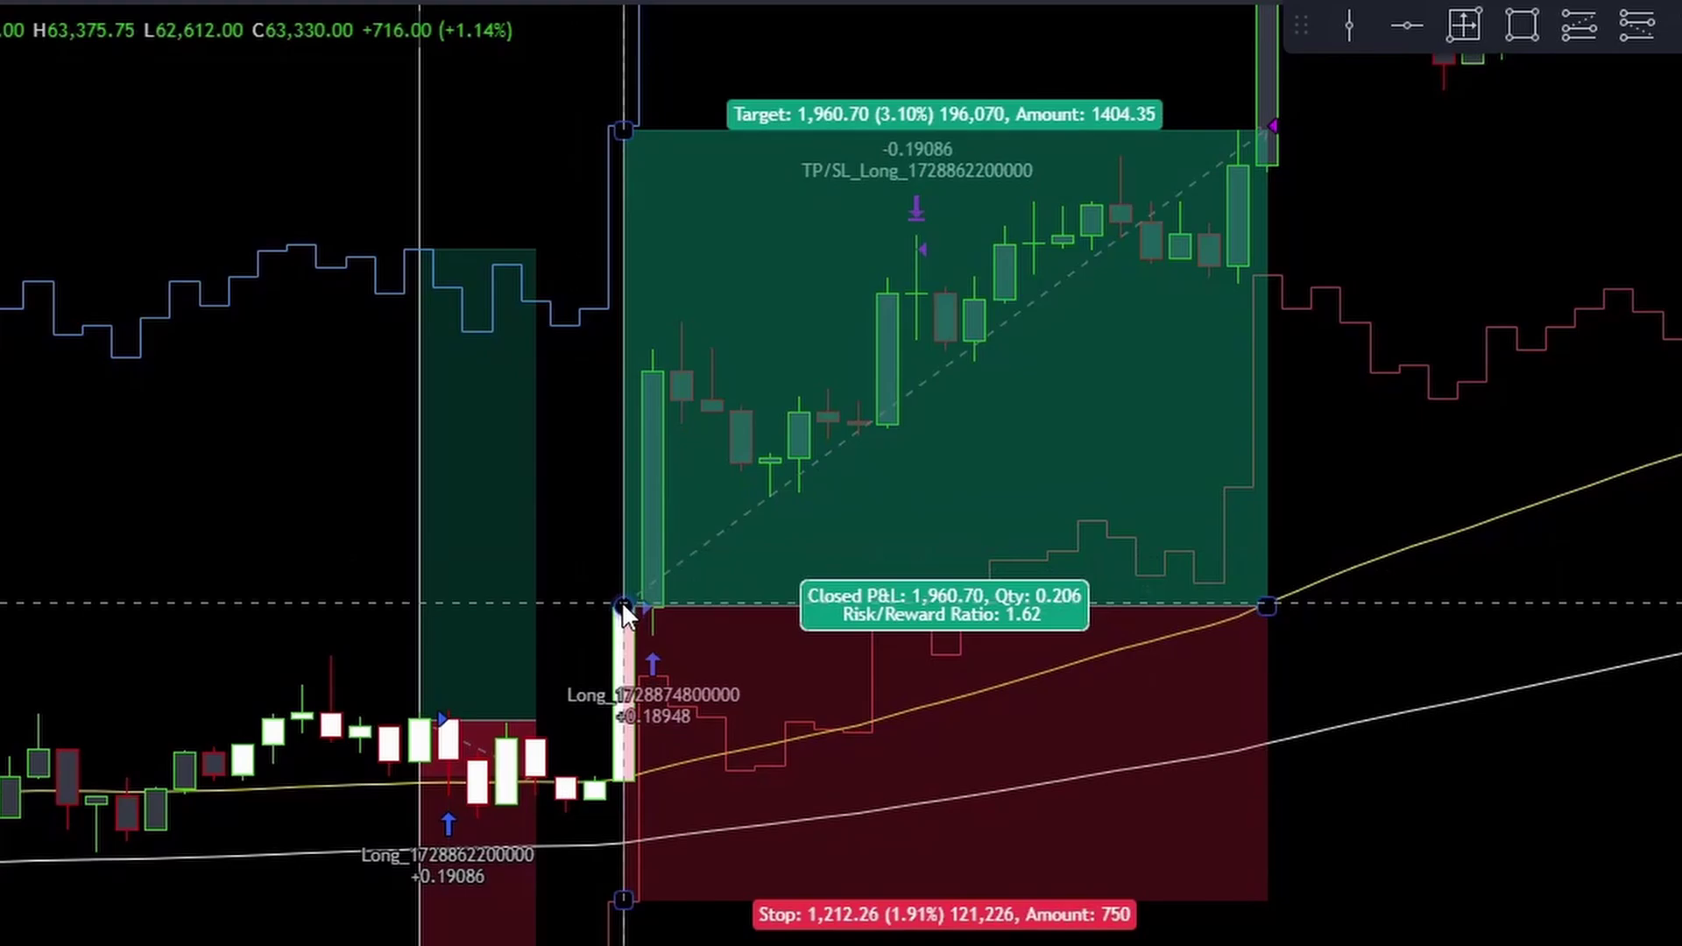
left_click(582, 833)
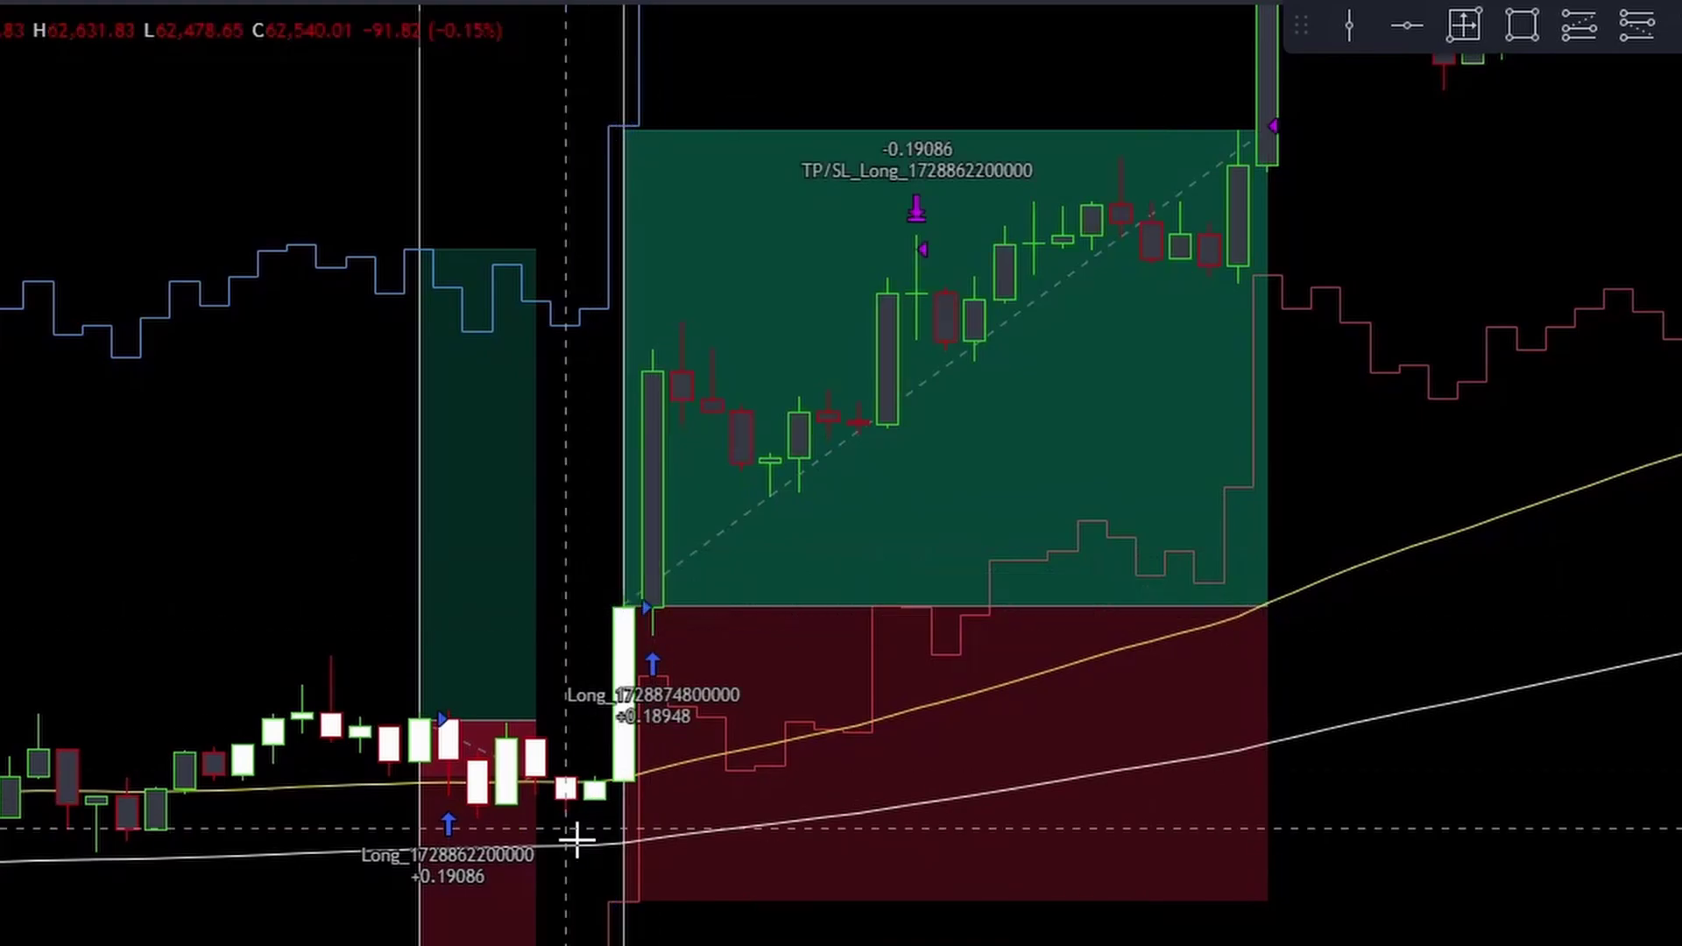
left_click(624, 903)
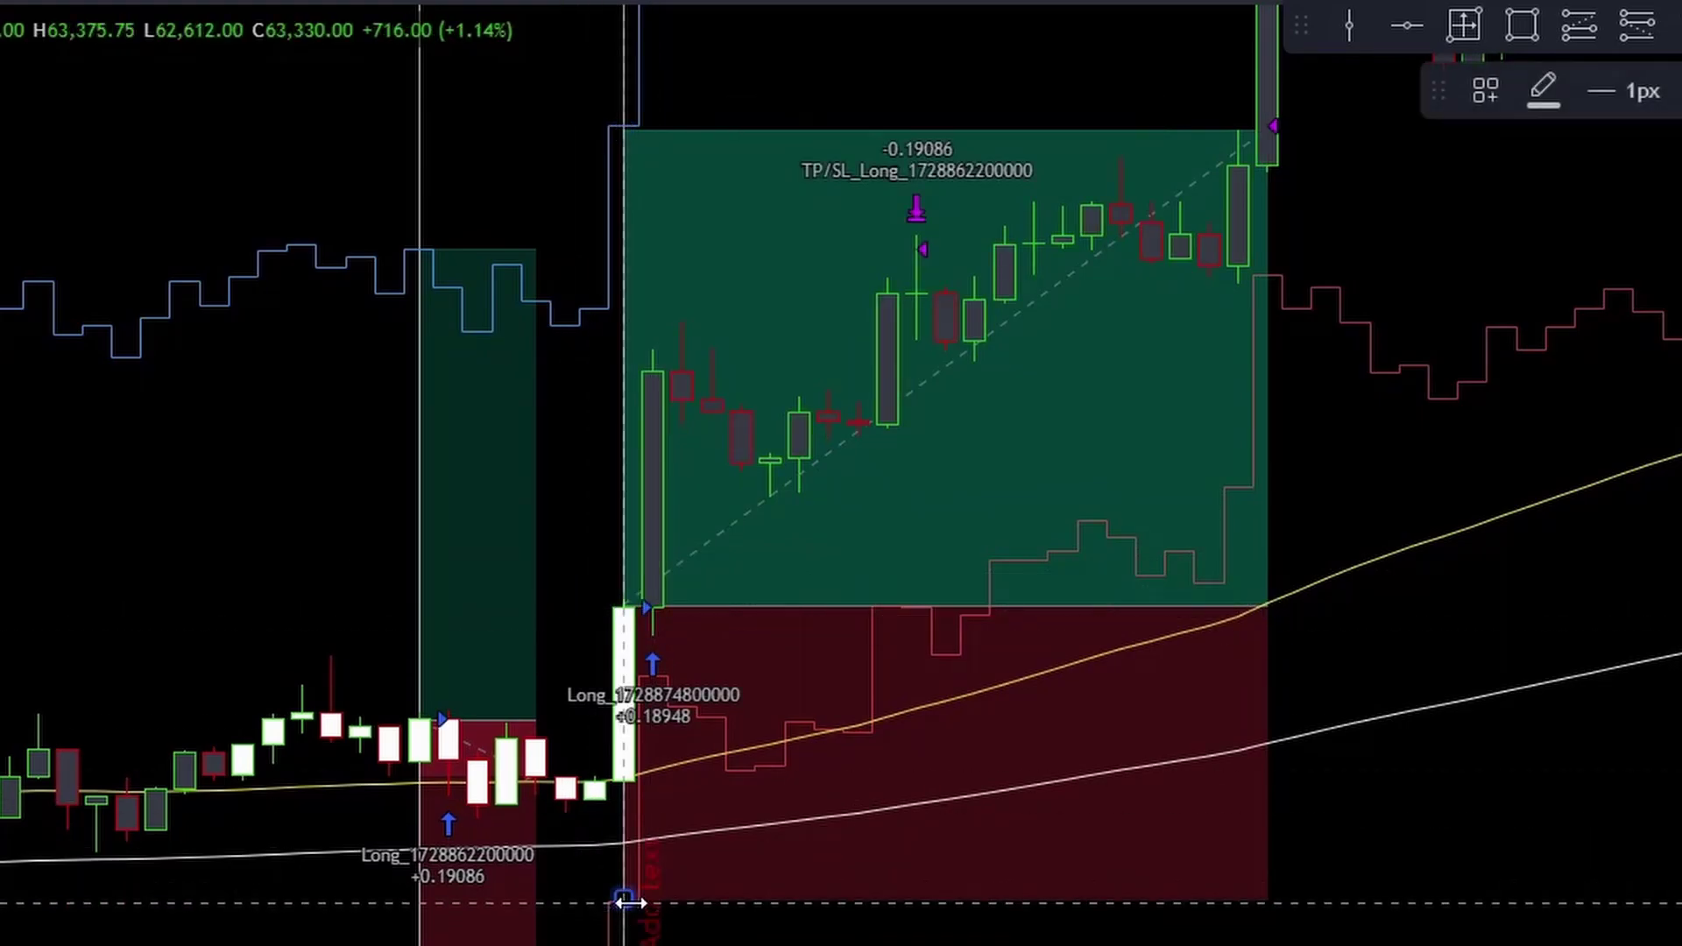
mouse_move(610, 132)
left_mouse_down()
mouse_move(603, 102)
mouse_move(589, 129)
left_mouse_up()
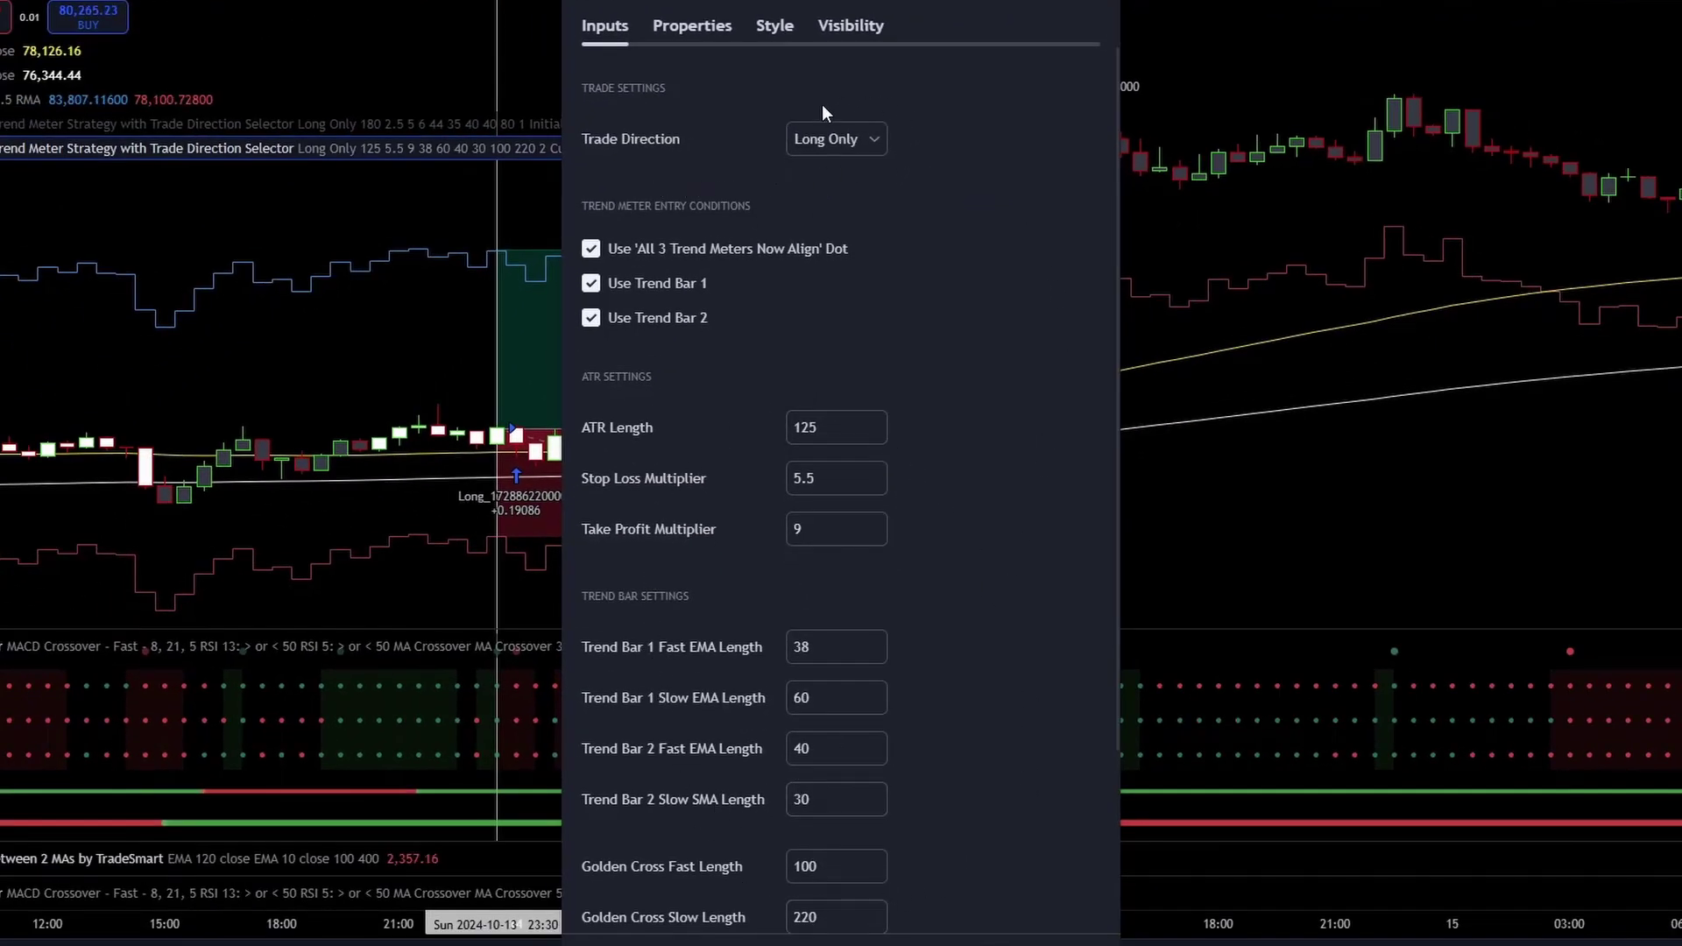
left_click(802, 147)
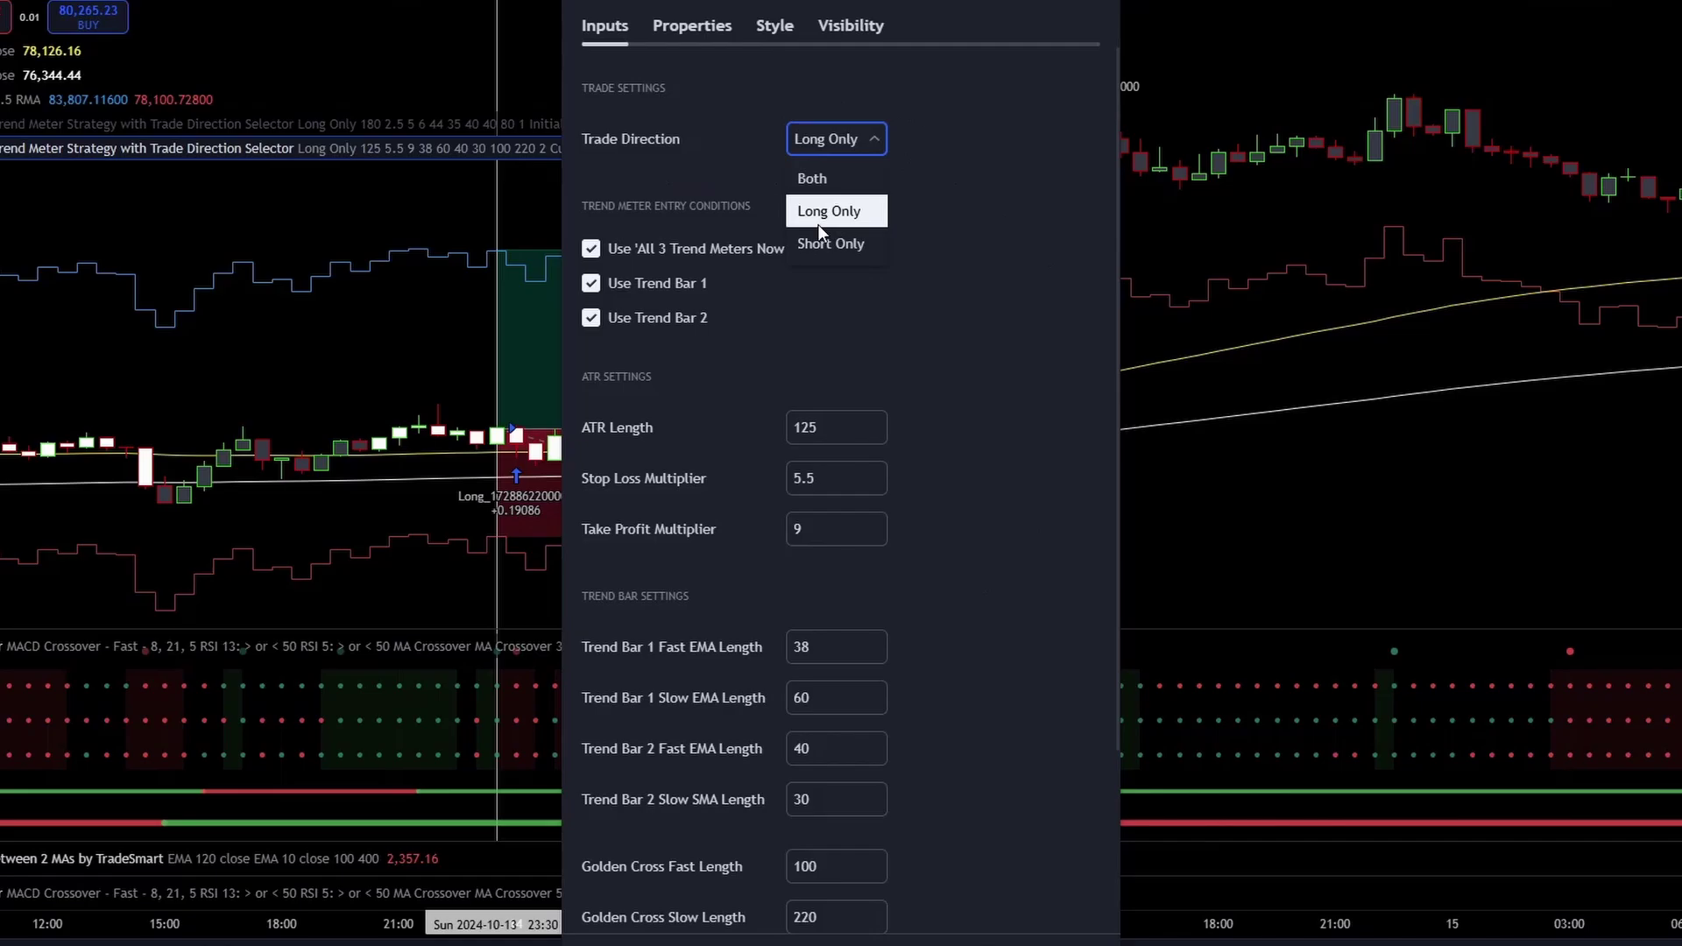
left_click(827, 224)
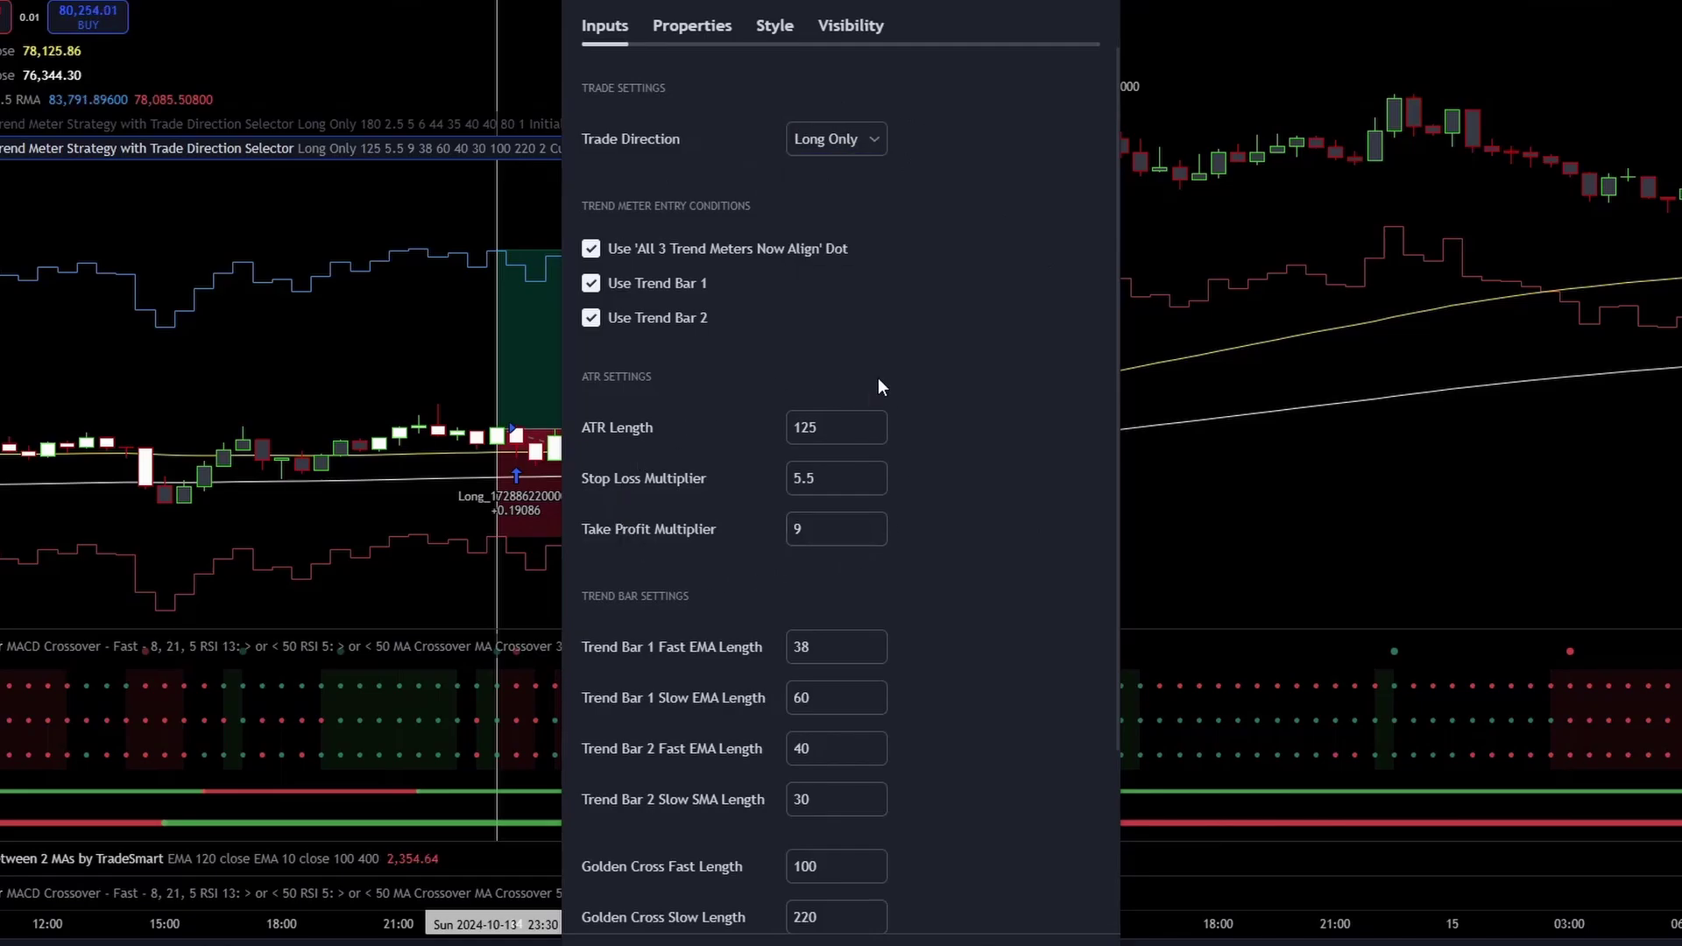
scroll(801, 378, "down", 3)
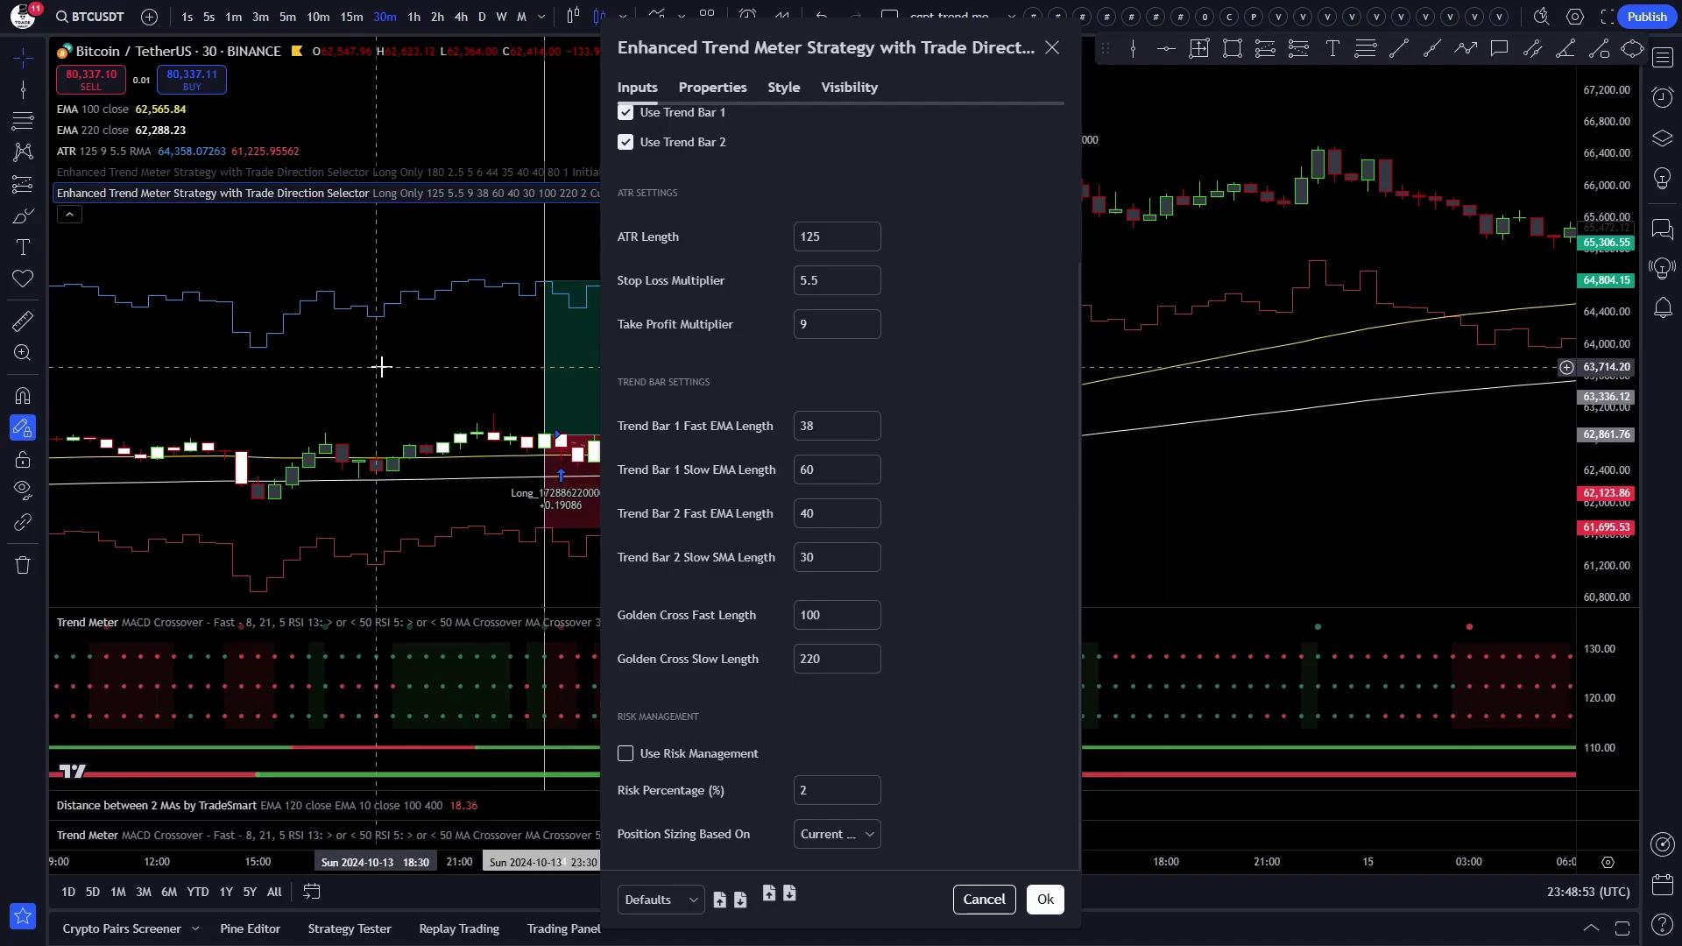
key("Escape")
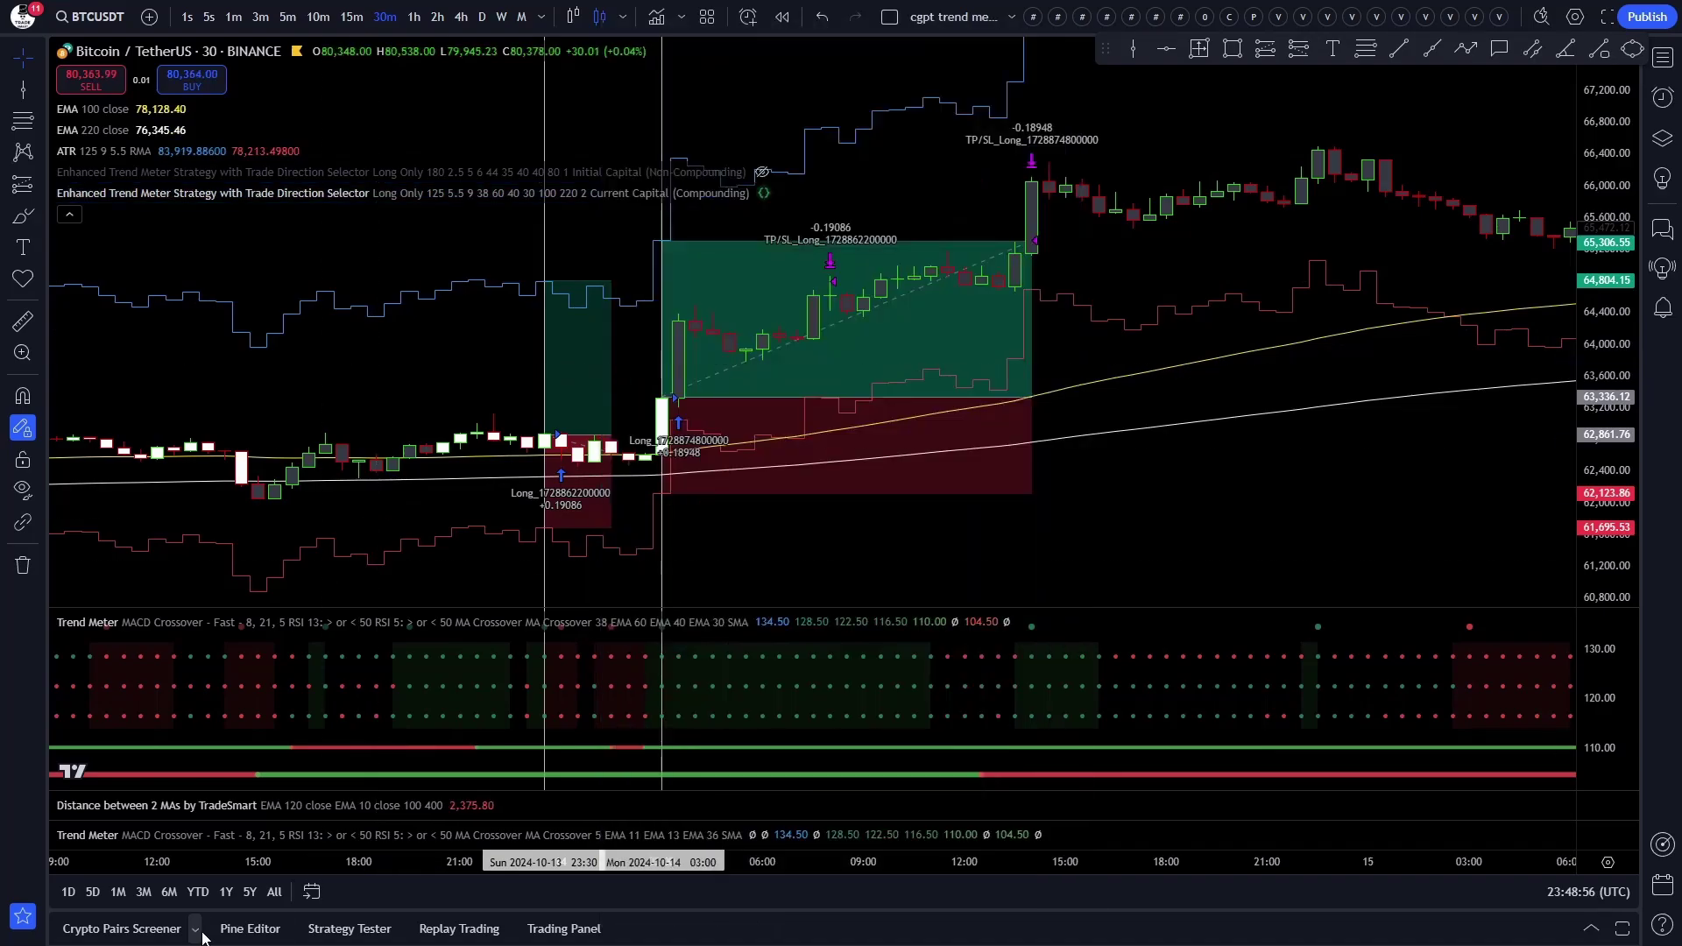
Start a new strategy script in Pine Editor, collapse it, and open the Enhanced Trend Meter settings.
left_click(250, 929)
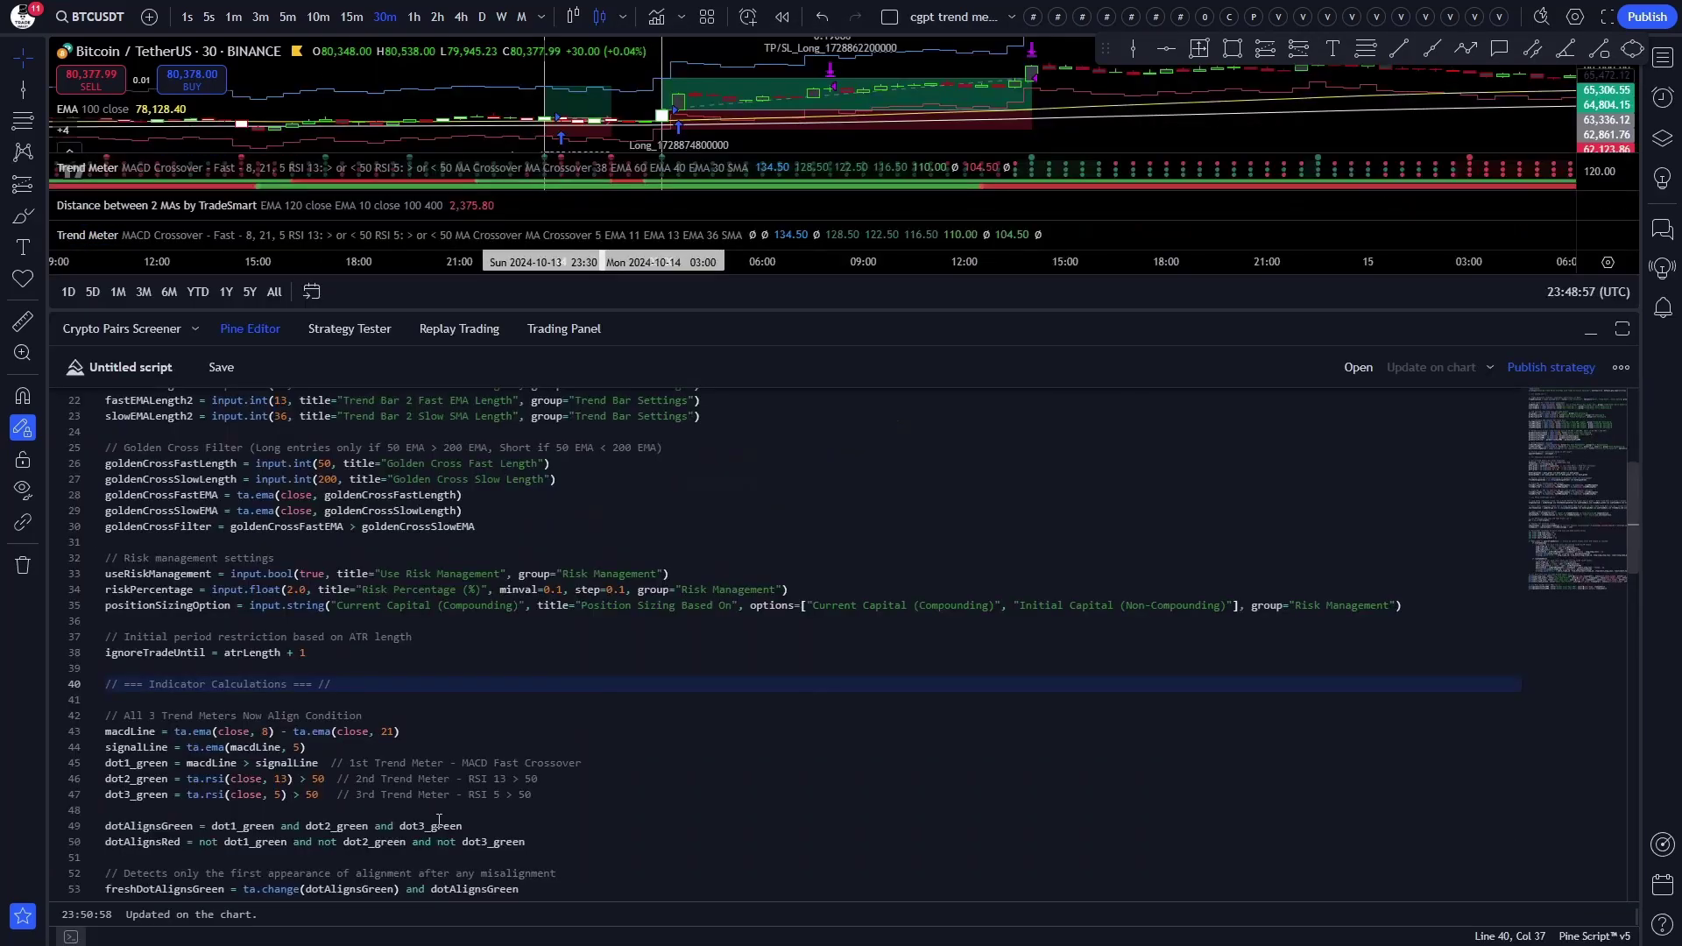
left_click(1358, 380)
left_click(1373, 673)
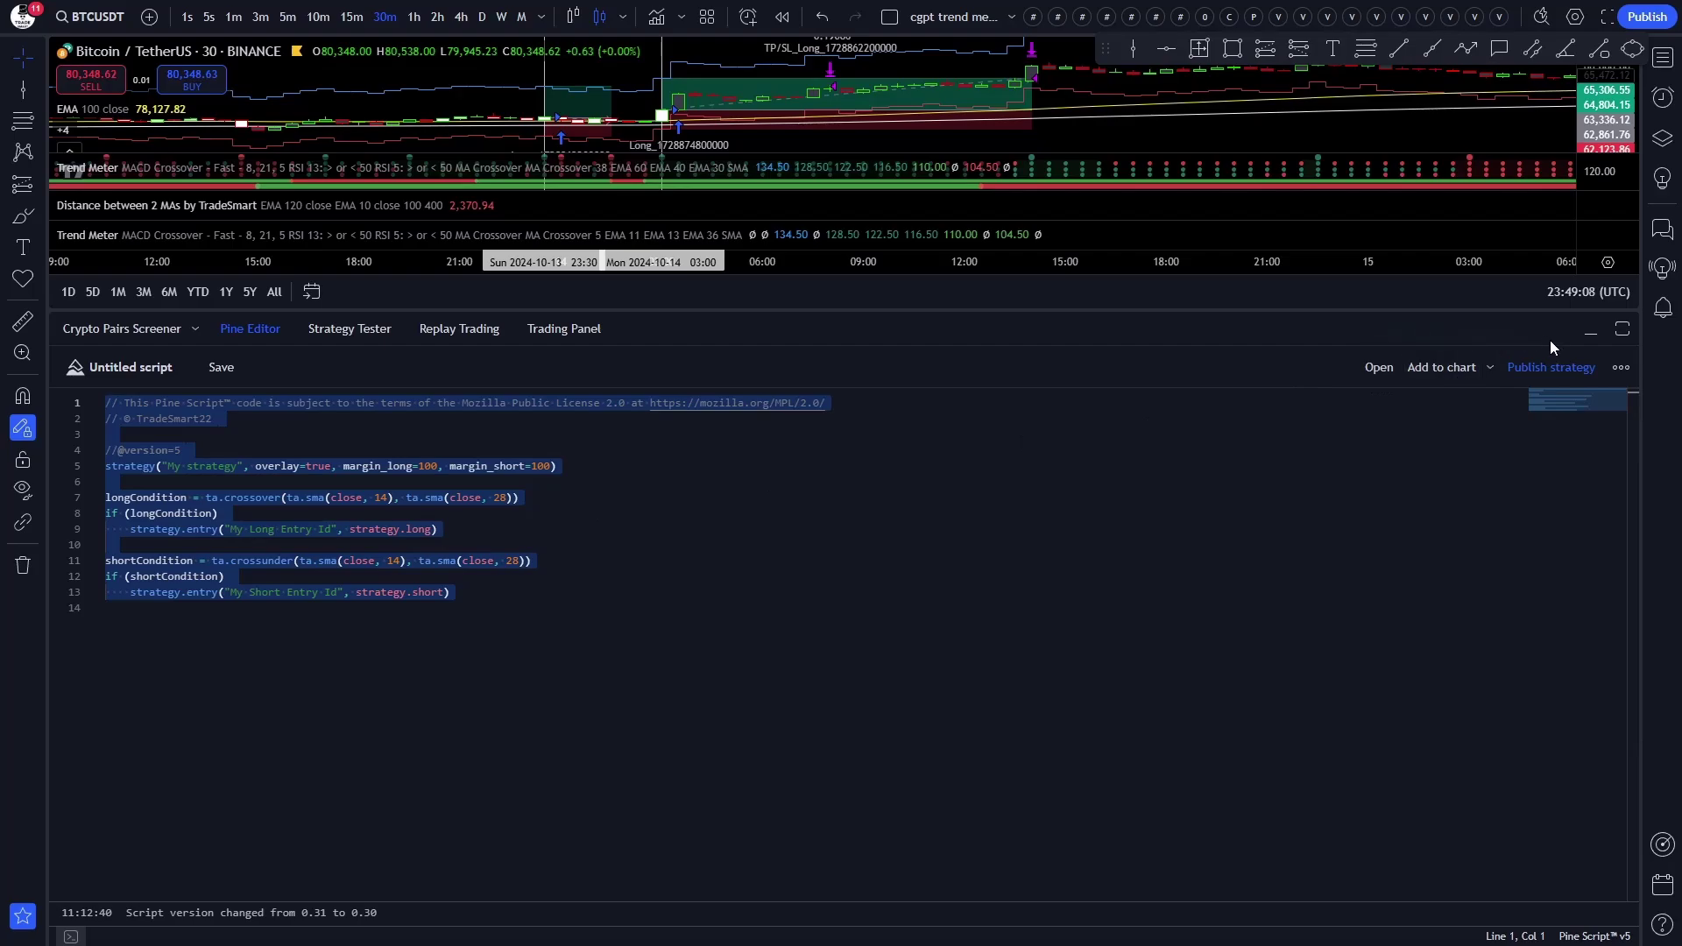
left_click(1589, 337)
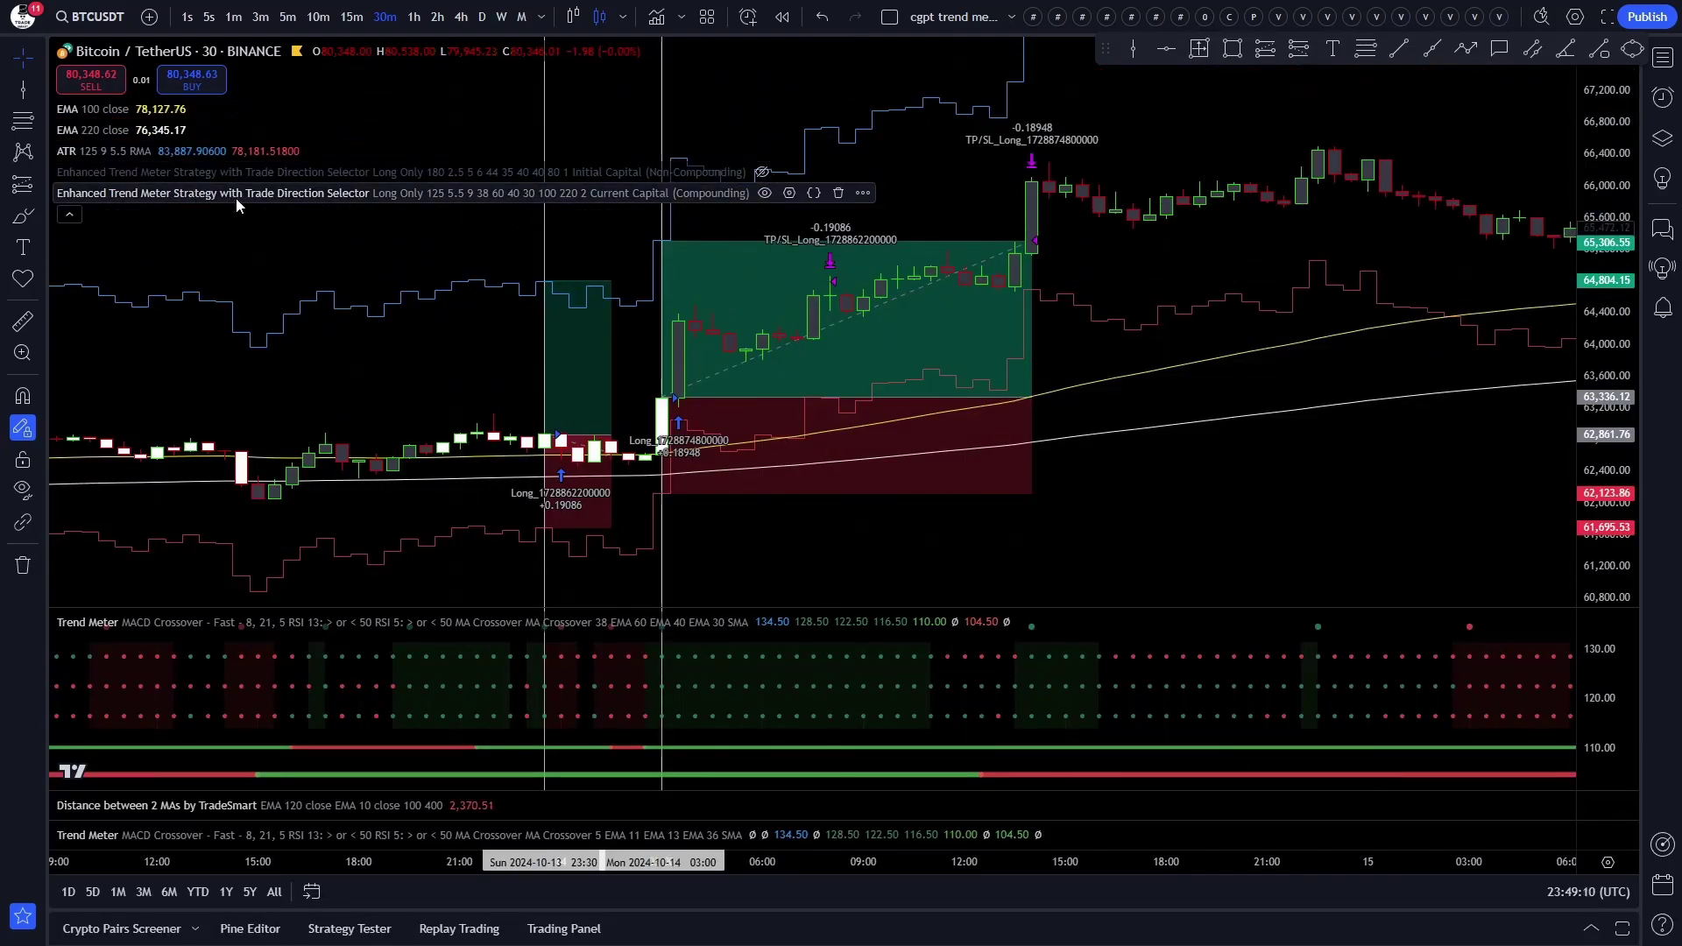
double_click(210, 196)
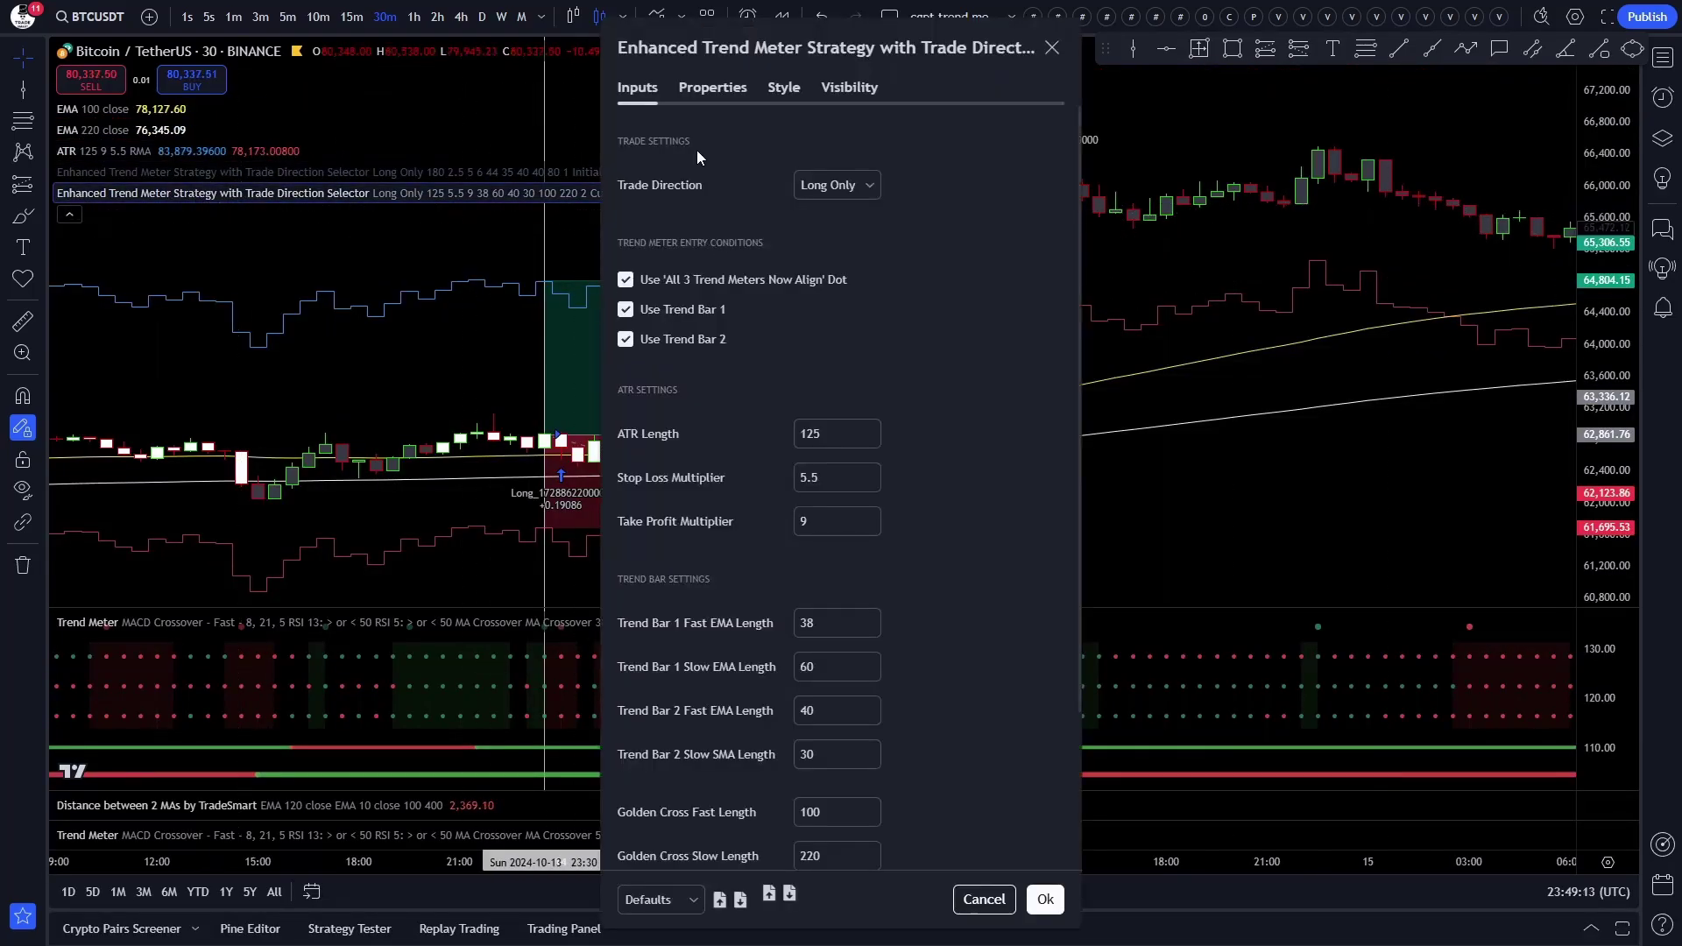
Review the strategy's initial capital, order size, pyramiding, commission and slippage properties.
left_click(717, 89)
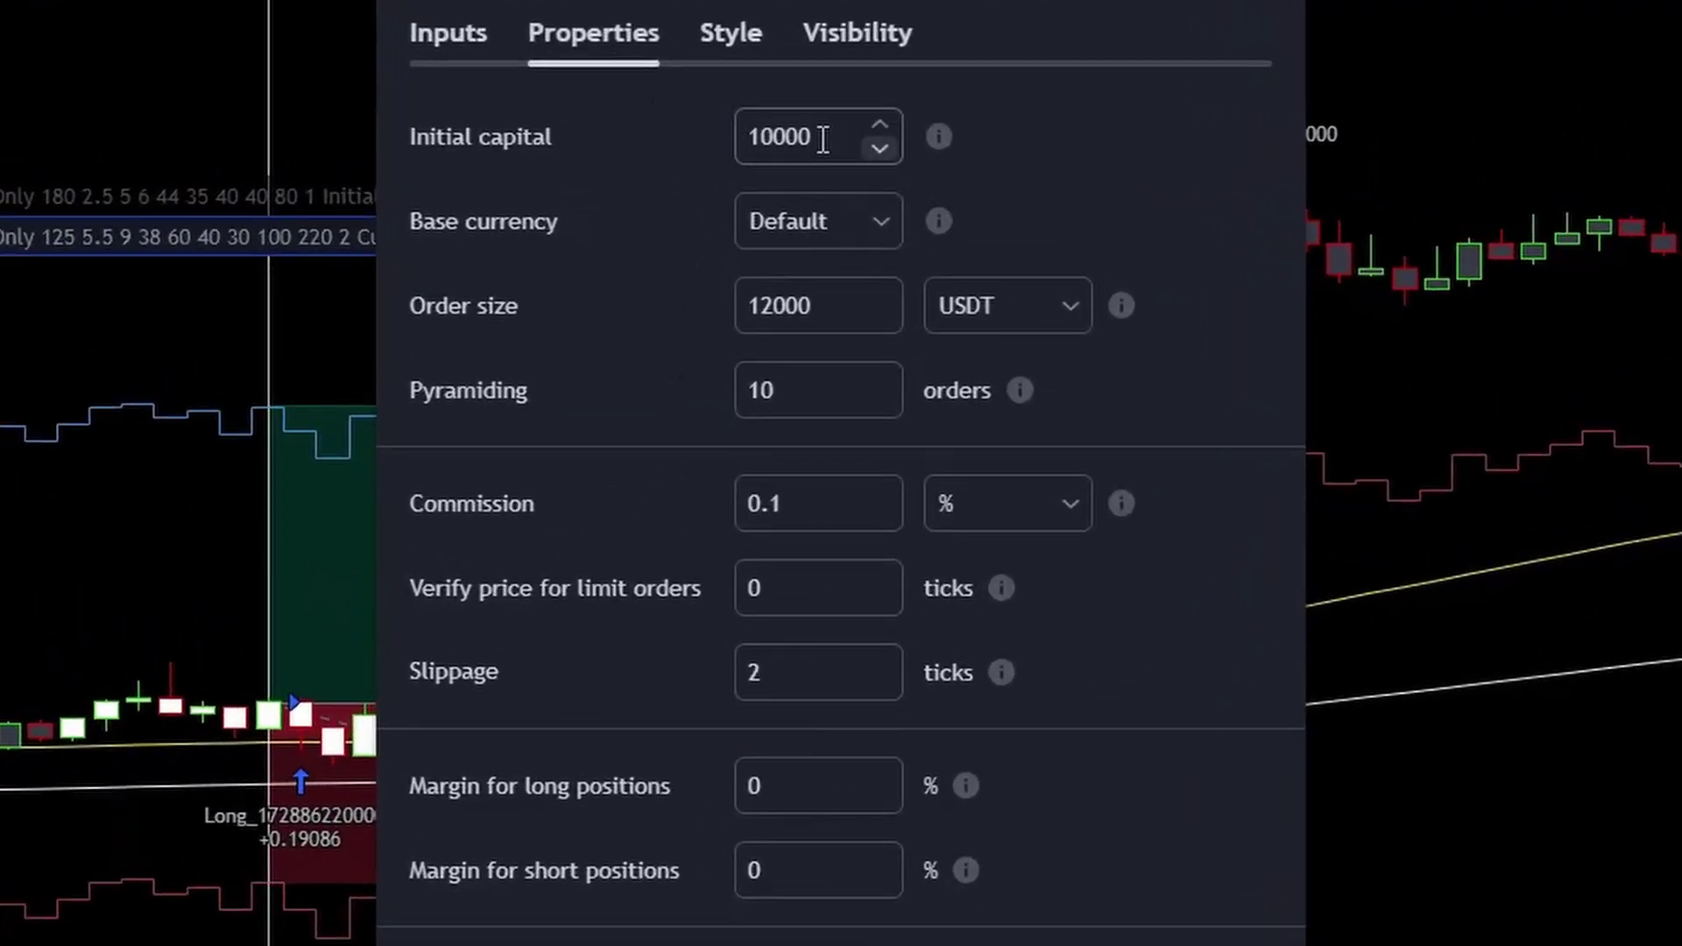
left_click_drag(827, 145, 627, 109)
left_click_drag(826, 308, 703, 307)
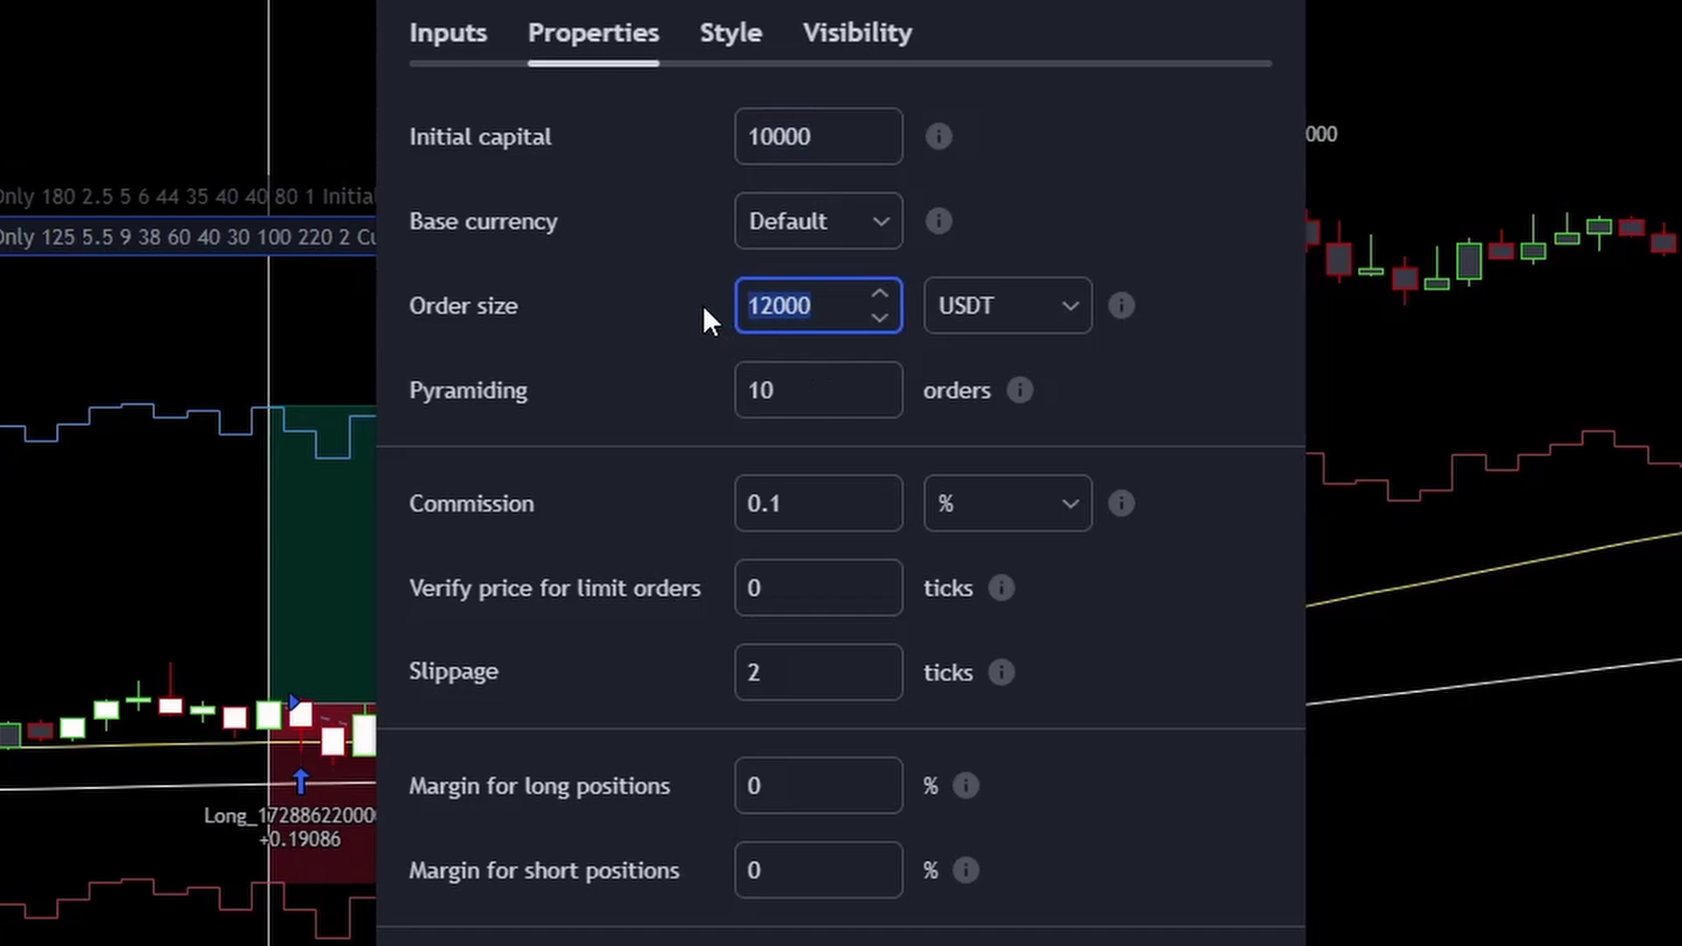
left_click_drag(826, 391, 706, 389)
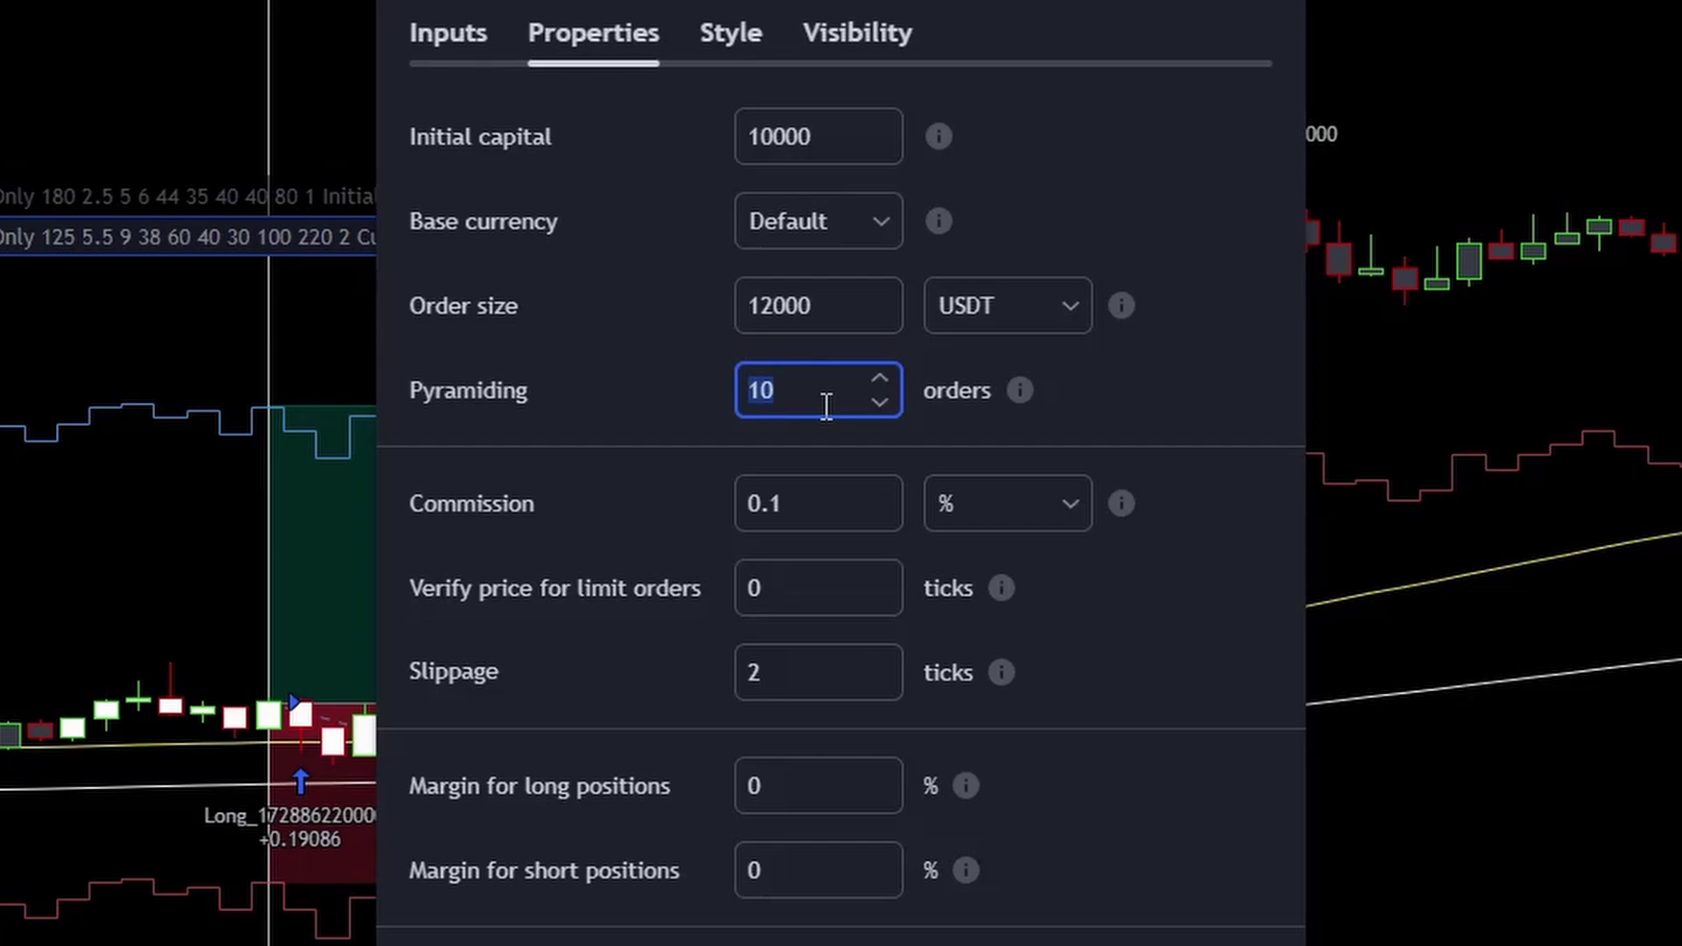
left_click(789, 491)
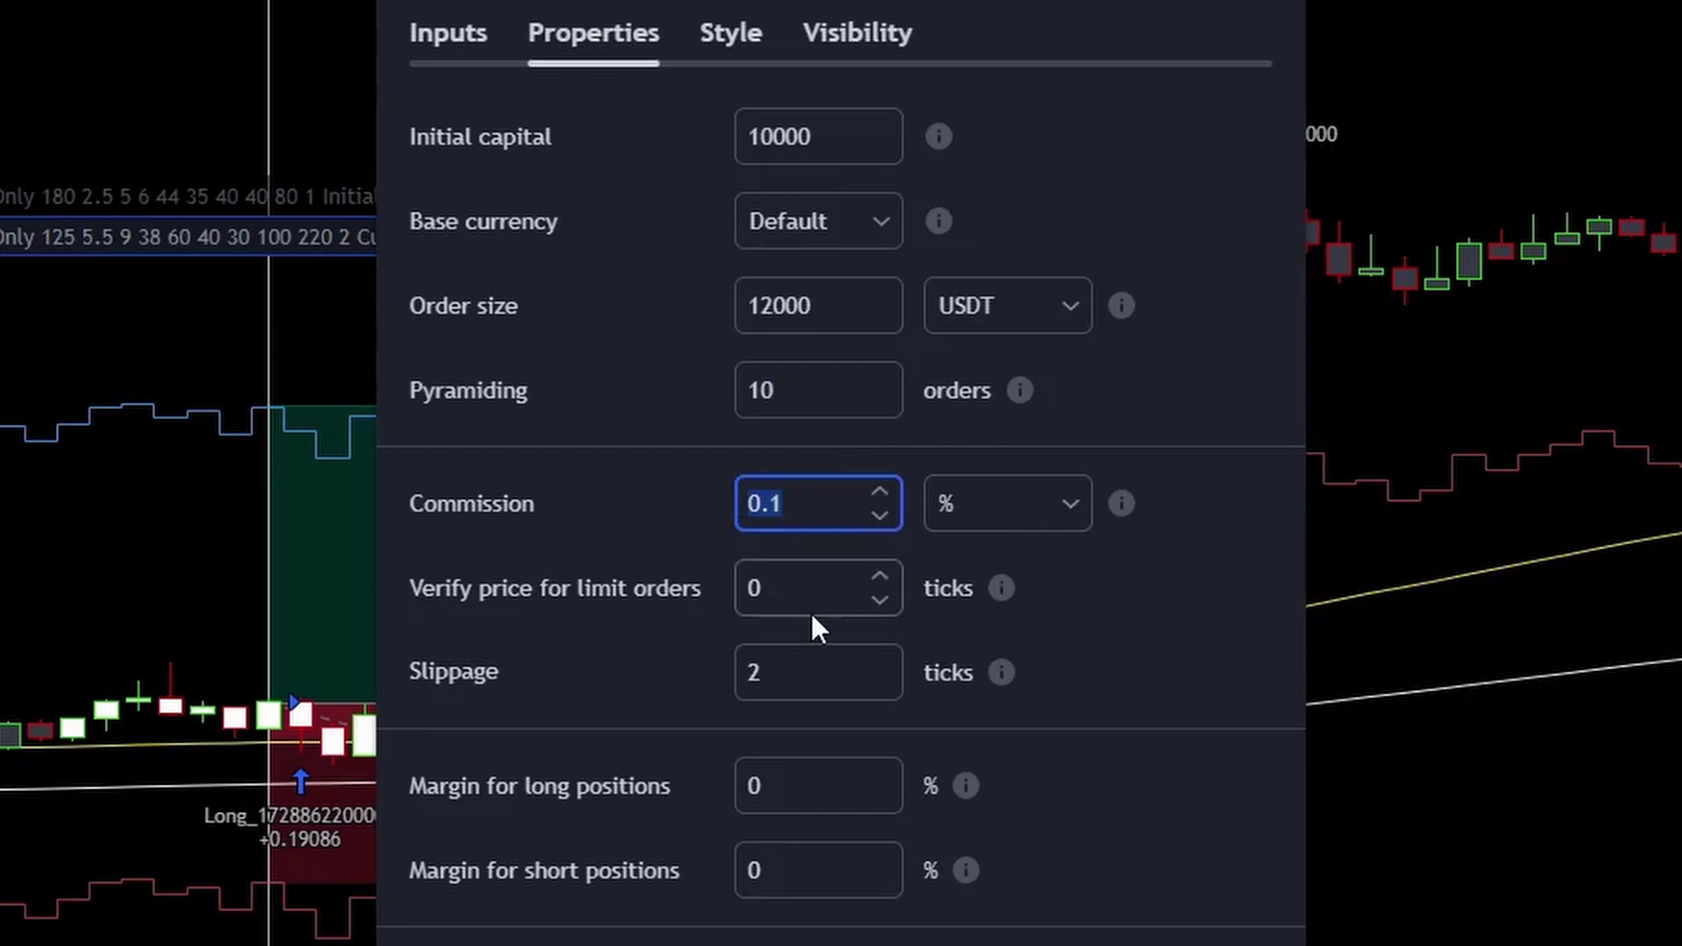
left_click(781, 669)
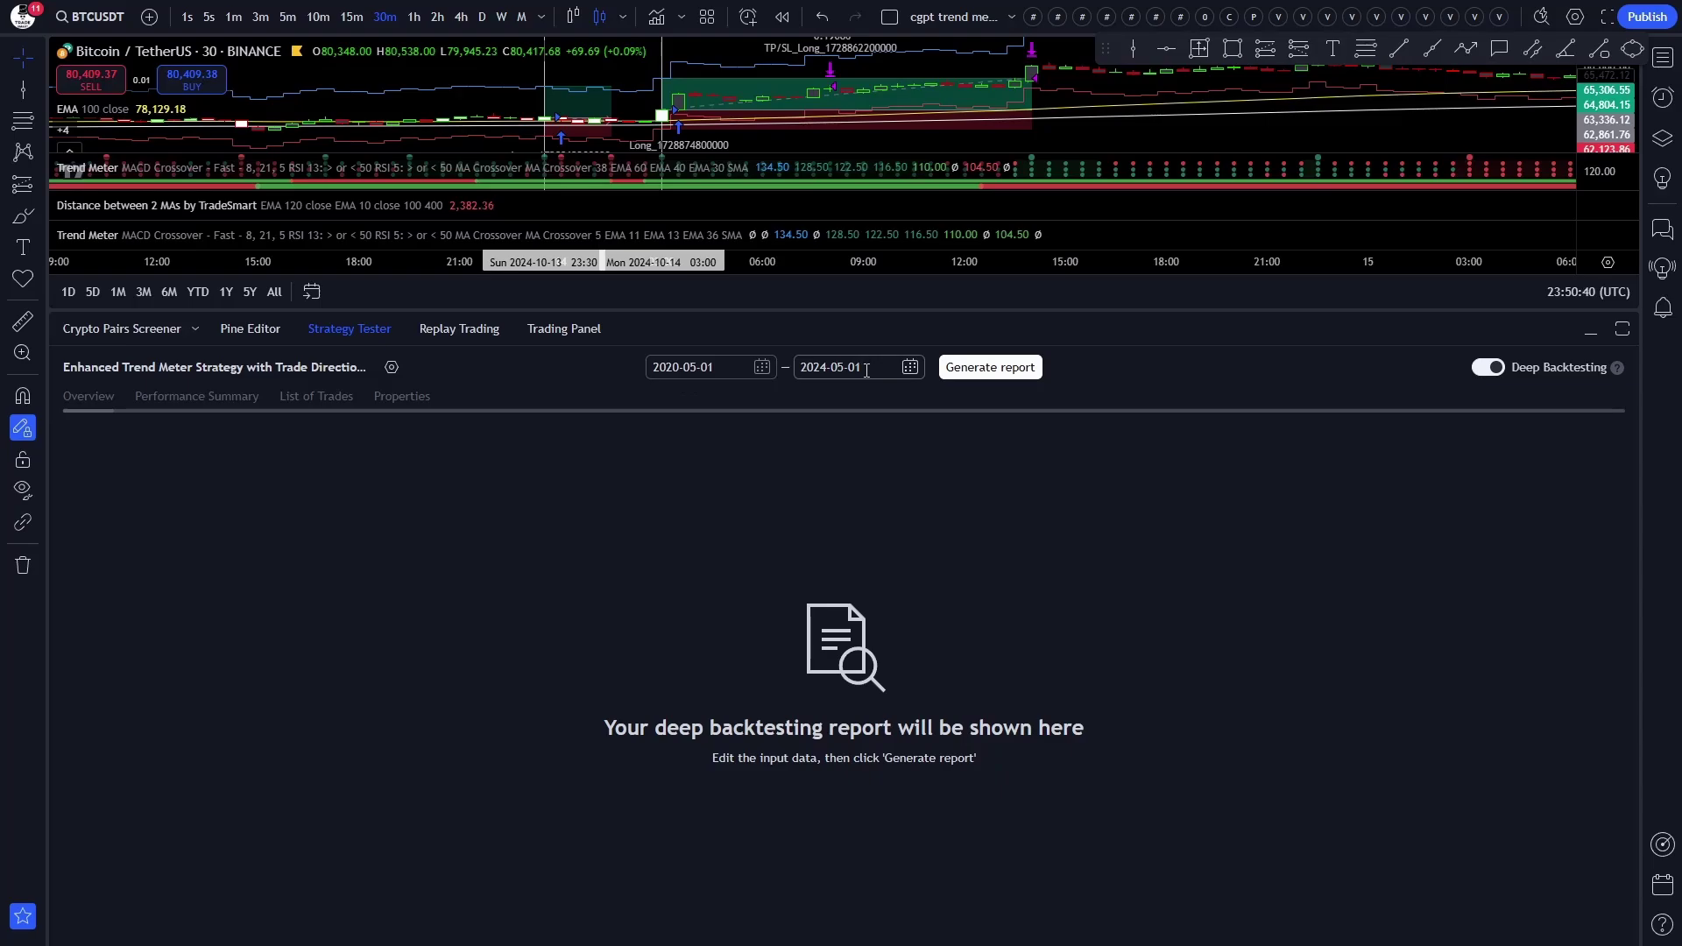
Generate the 2020–2024 deep backtest report and enlarge the results panel to read the performance statistics.
left_click(961, 368)
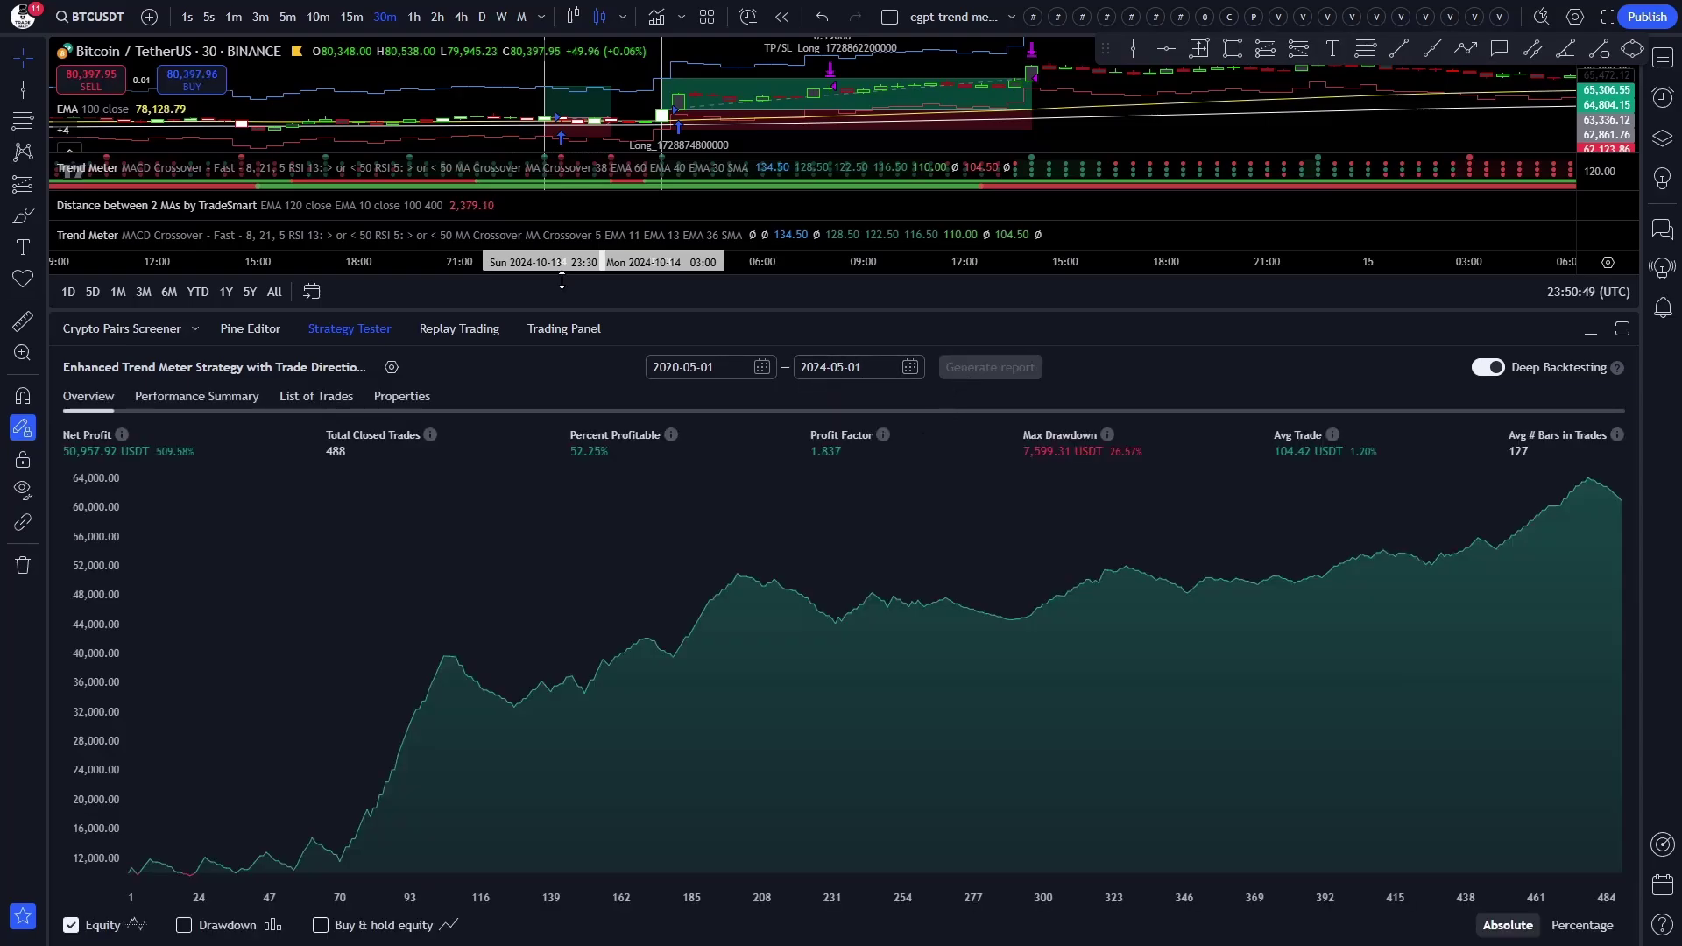
left_click_drag(560, 311, 561, 161)
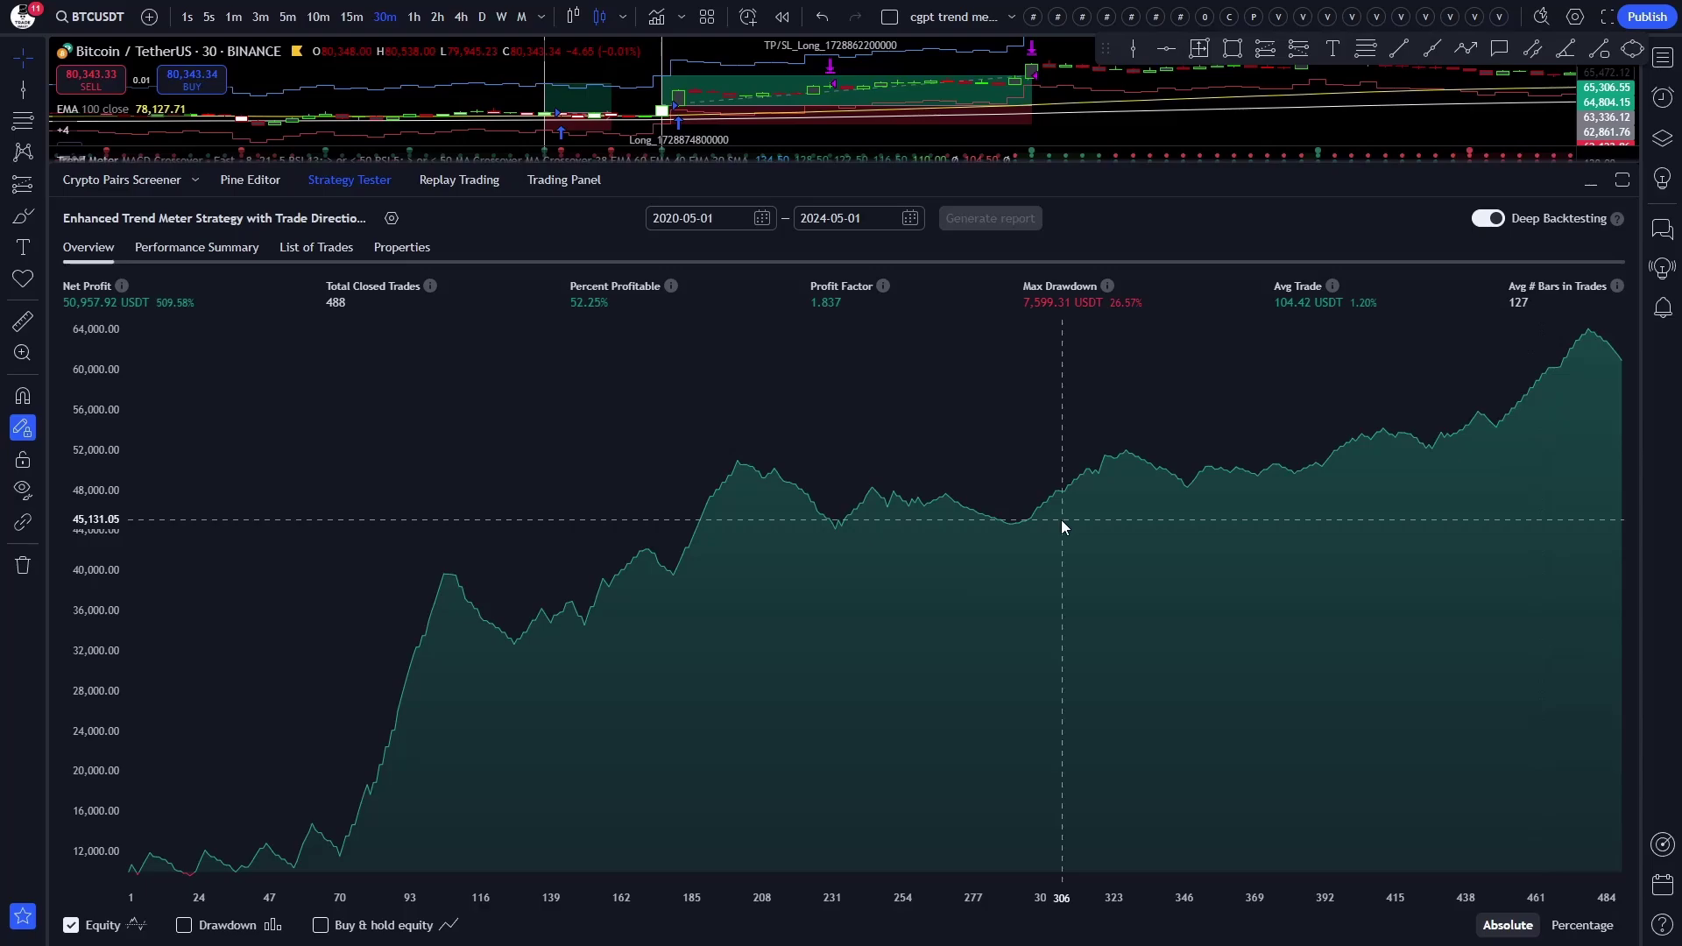
left_click(233, 244)
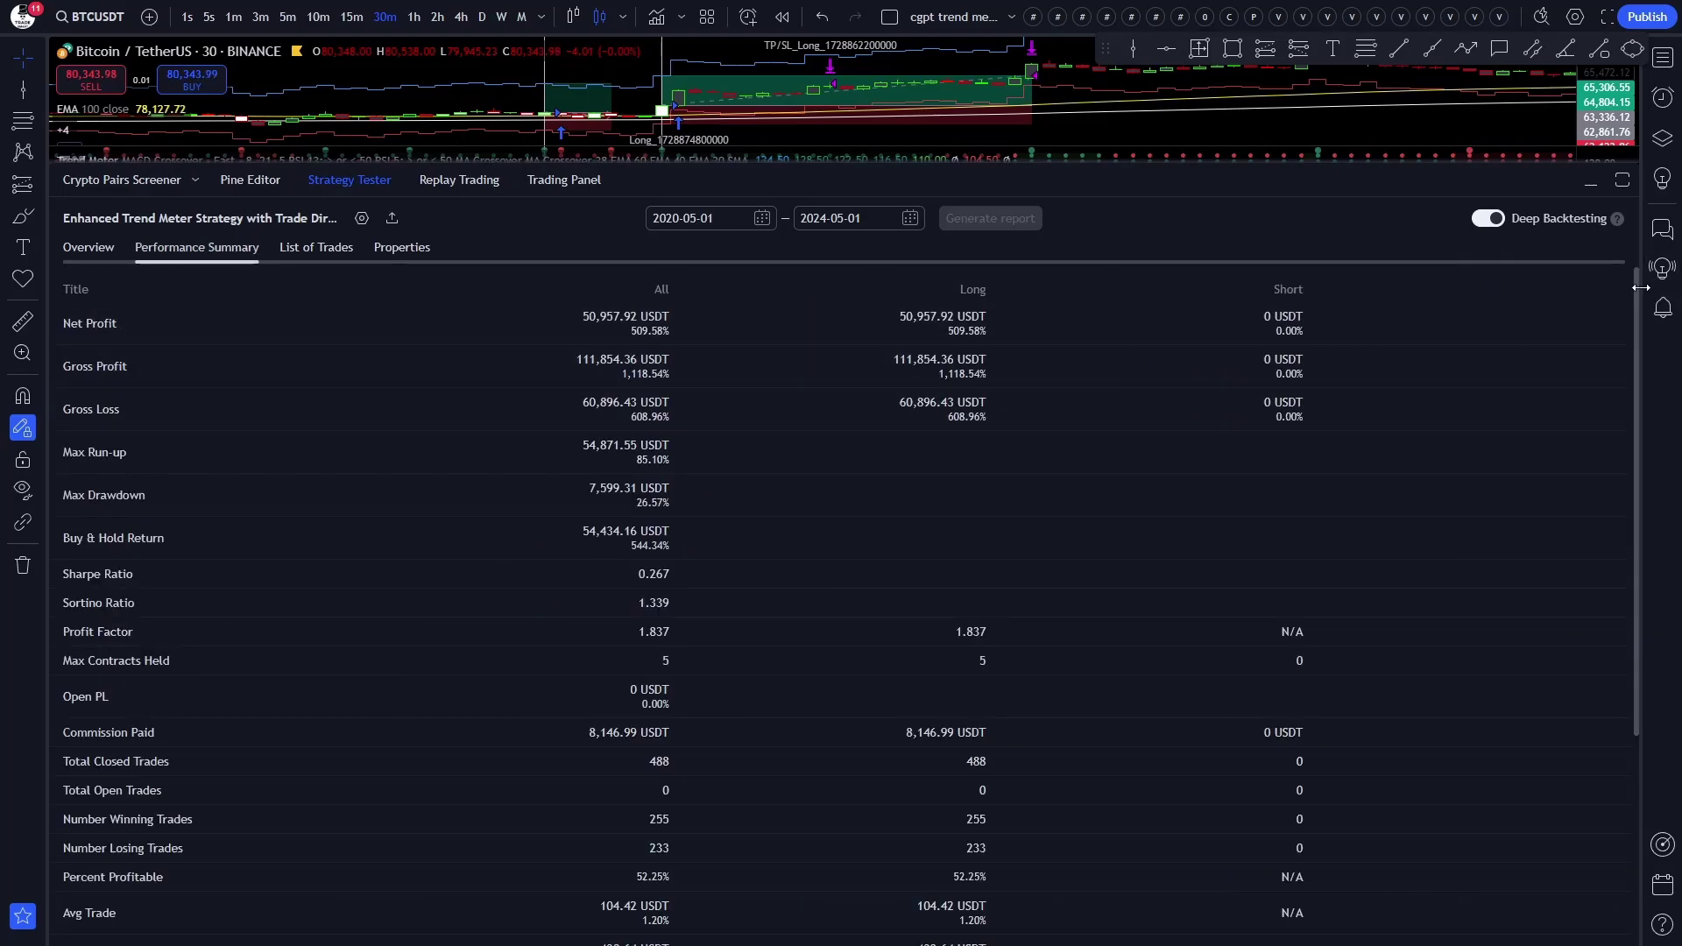
left_click_drag(1634, 289, 1631, 528)
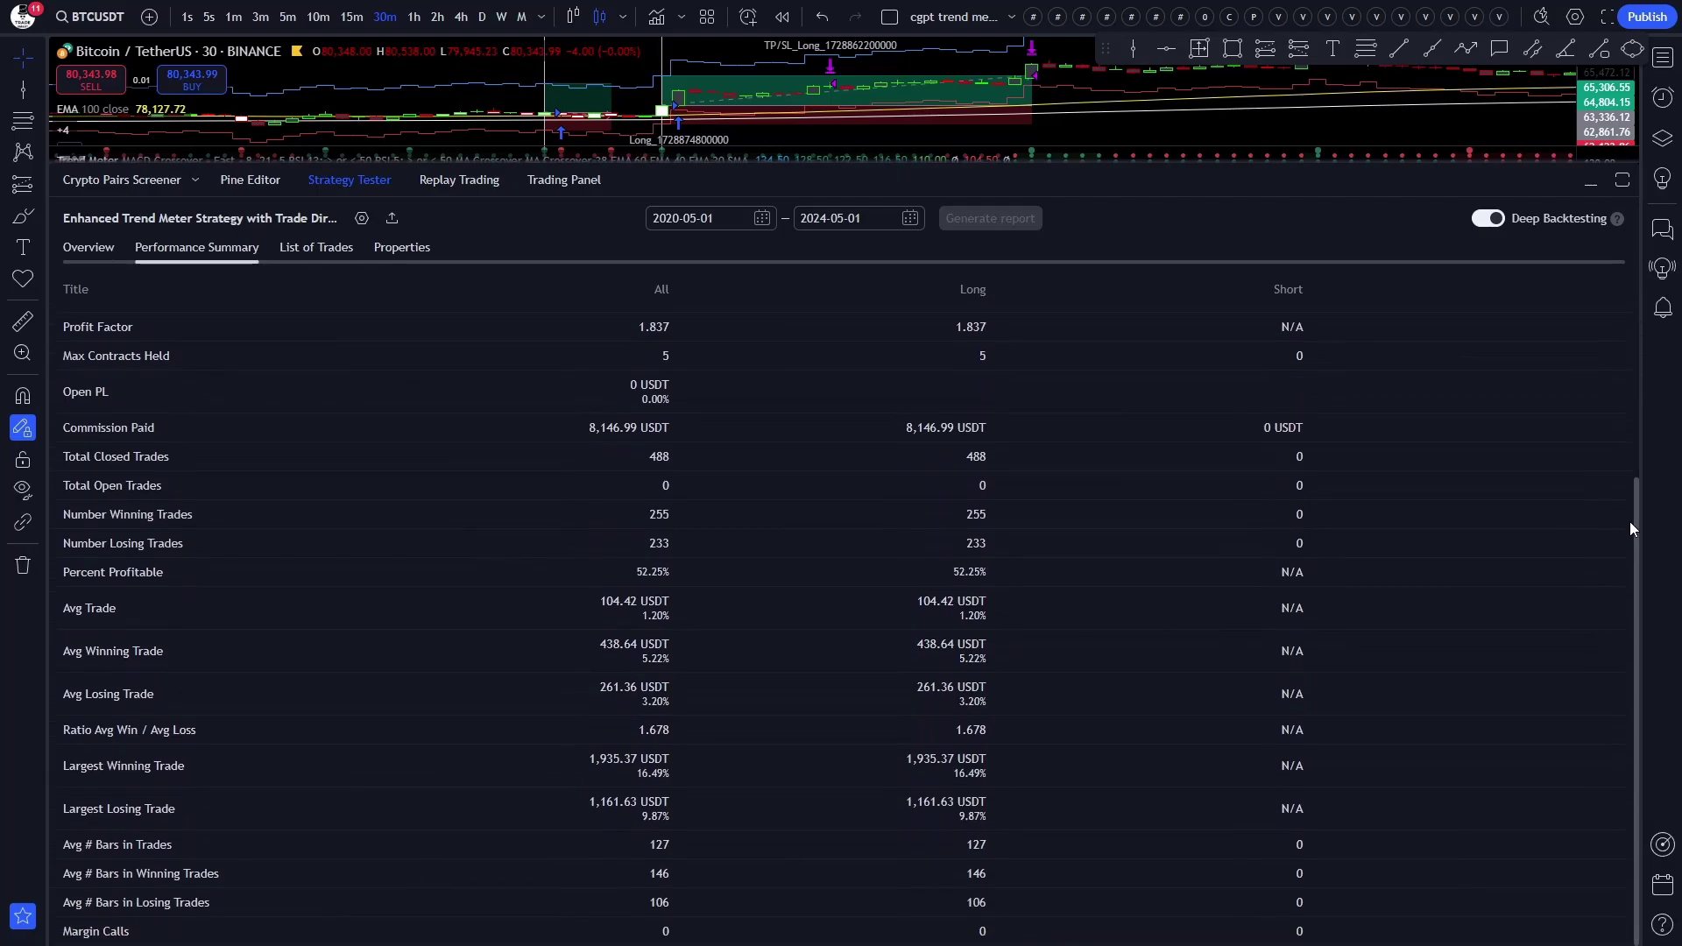
Set the backtest end date to 2024-11-11.
left_click(833, 226)
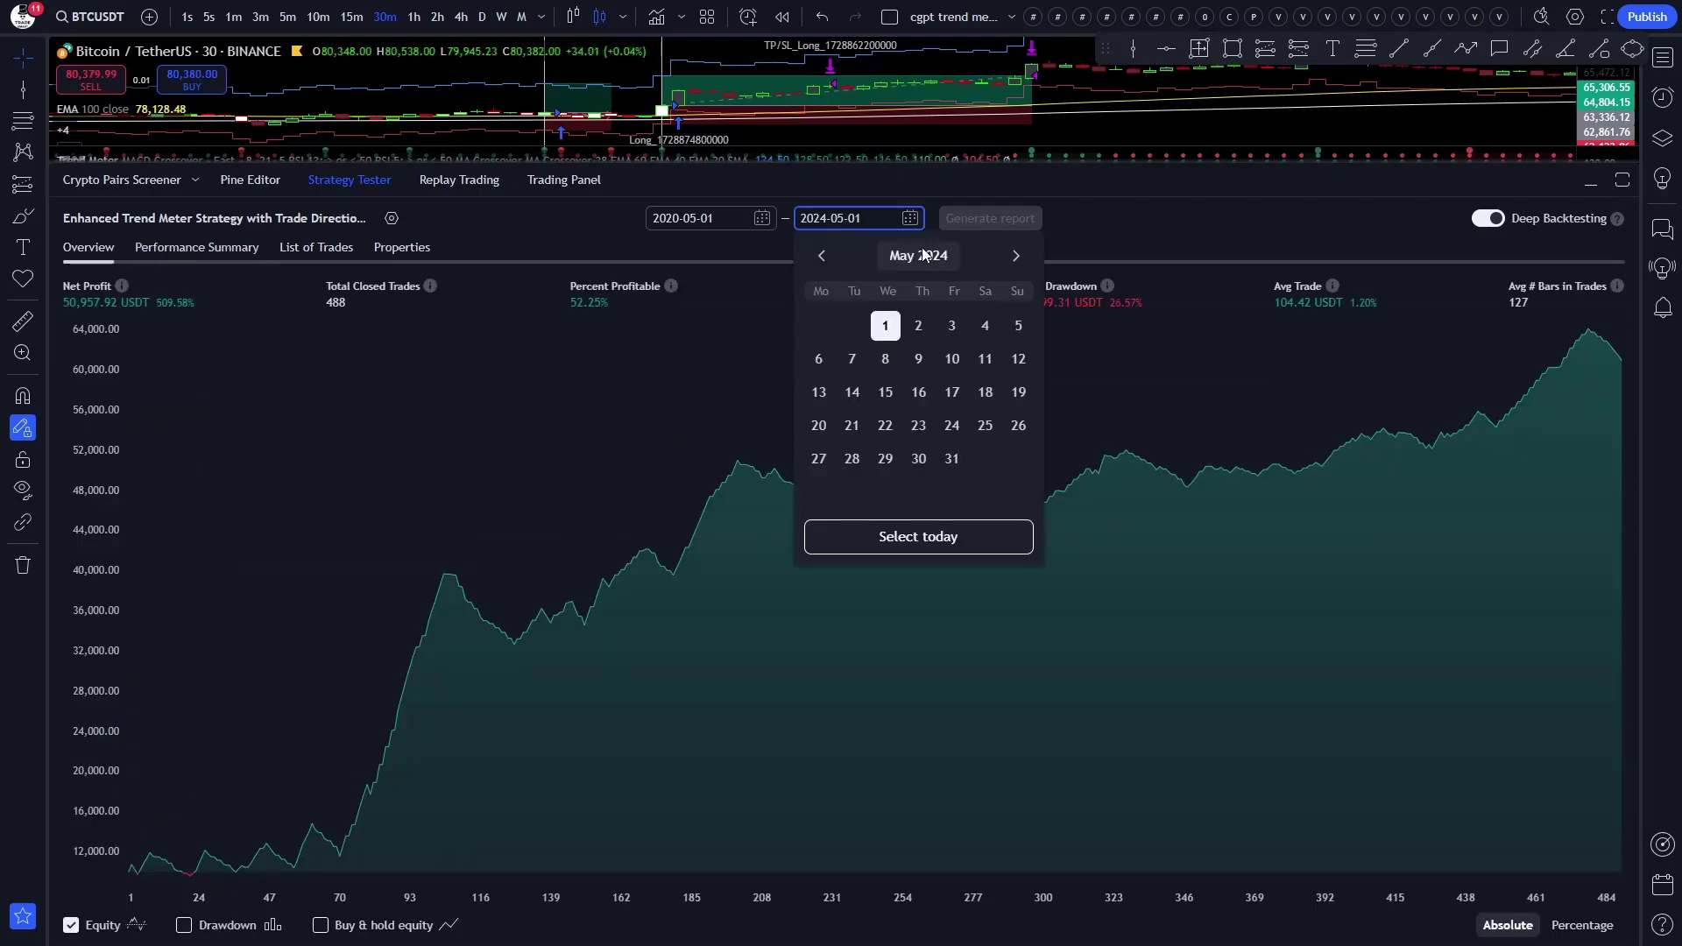
left_click(918, 255)
left_click(915, 495)
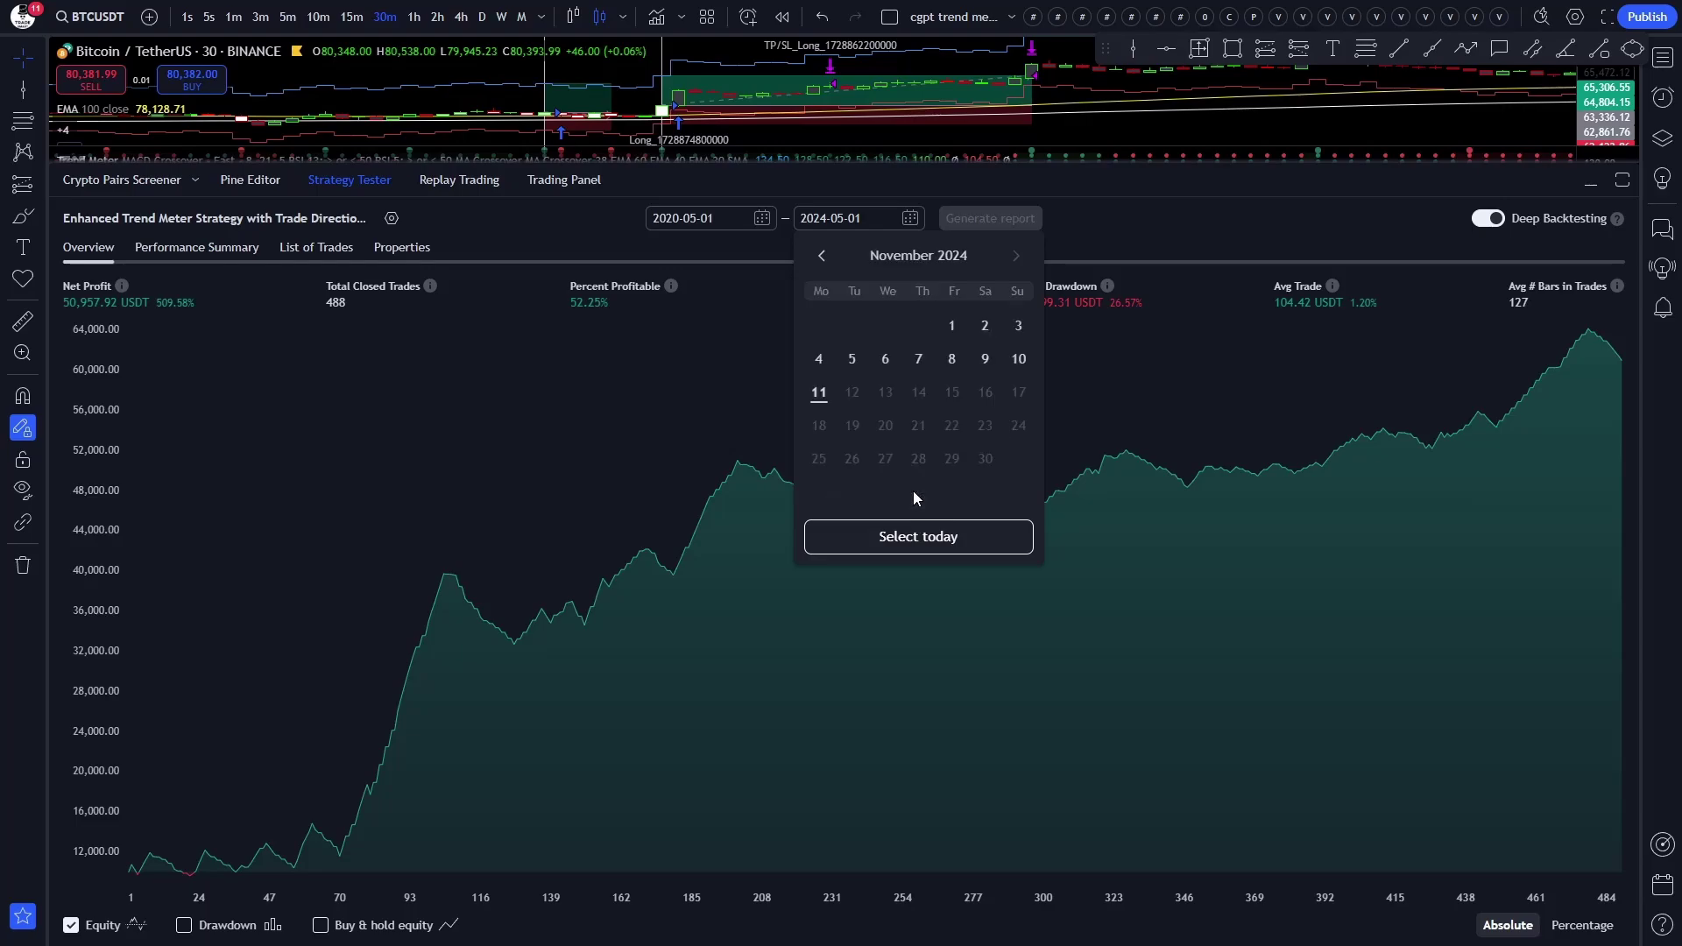
left_click(819, 391)
Set the start date to 2024-05-01 and generate the report for the new range.
left_click(763, 218)
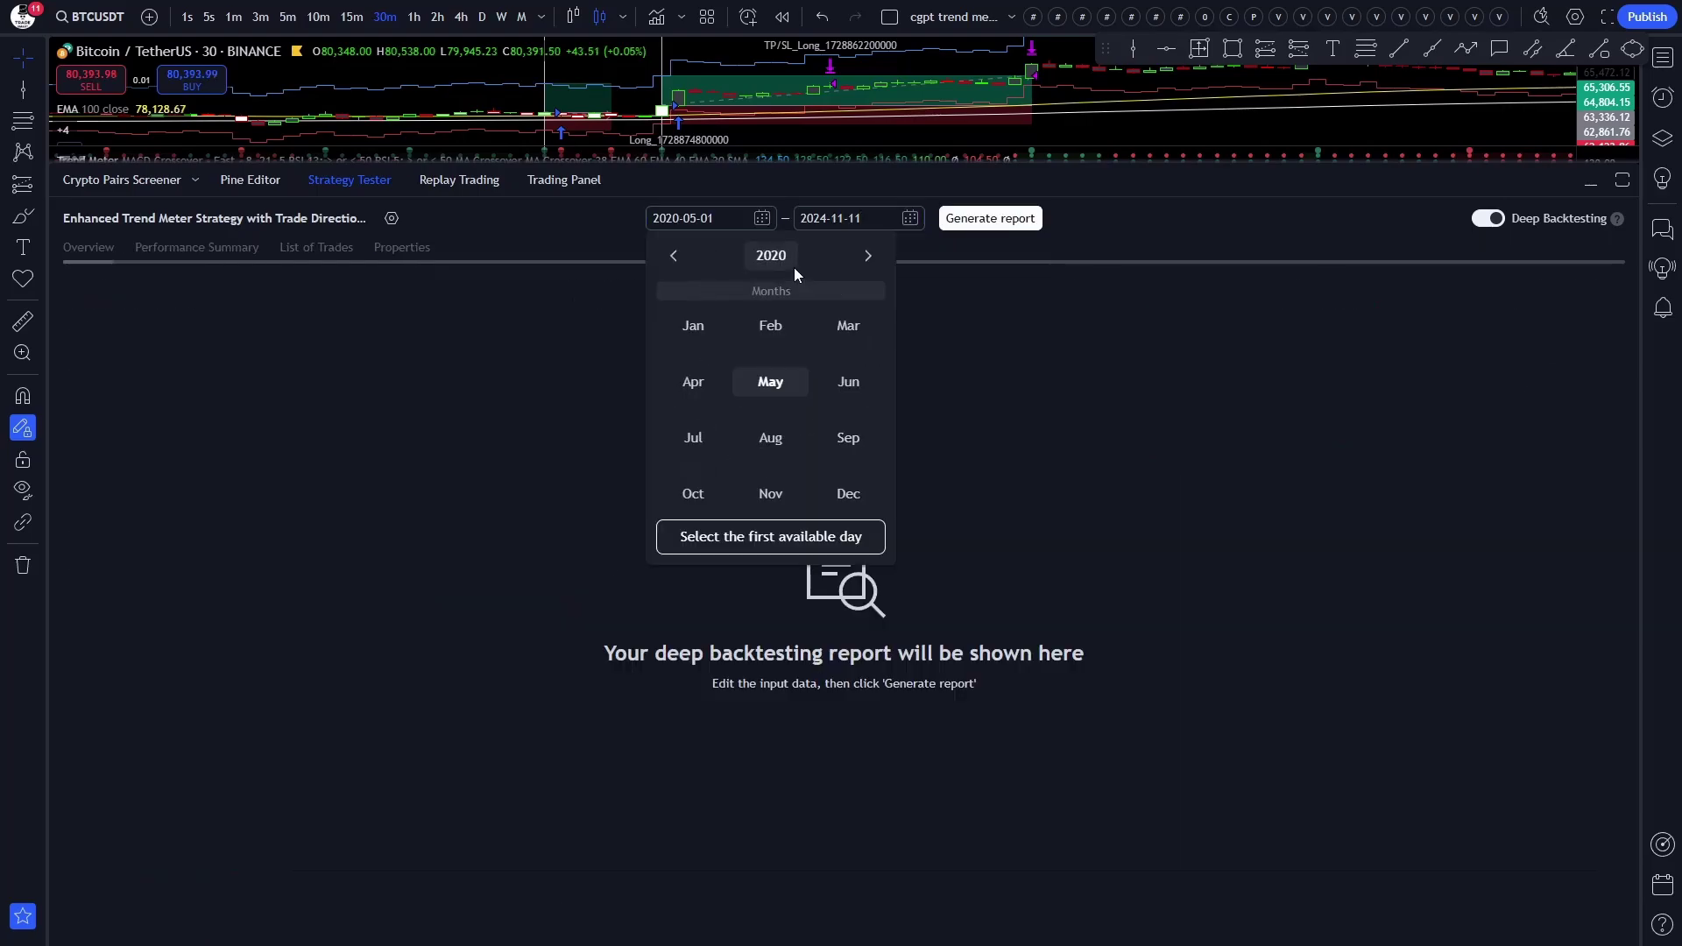
left_click(866, 255)
left_click(865, 254)
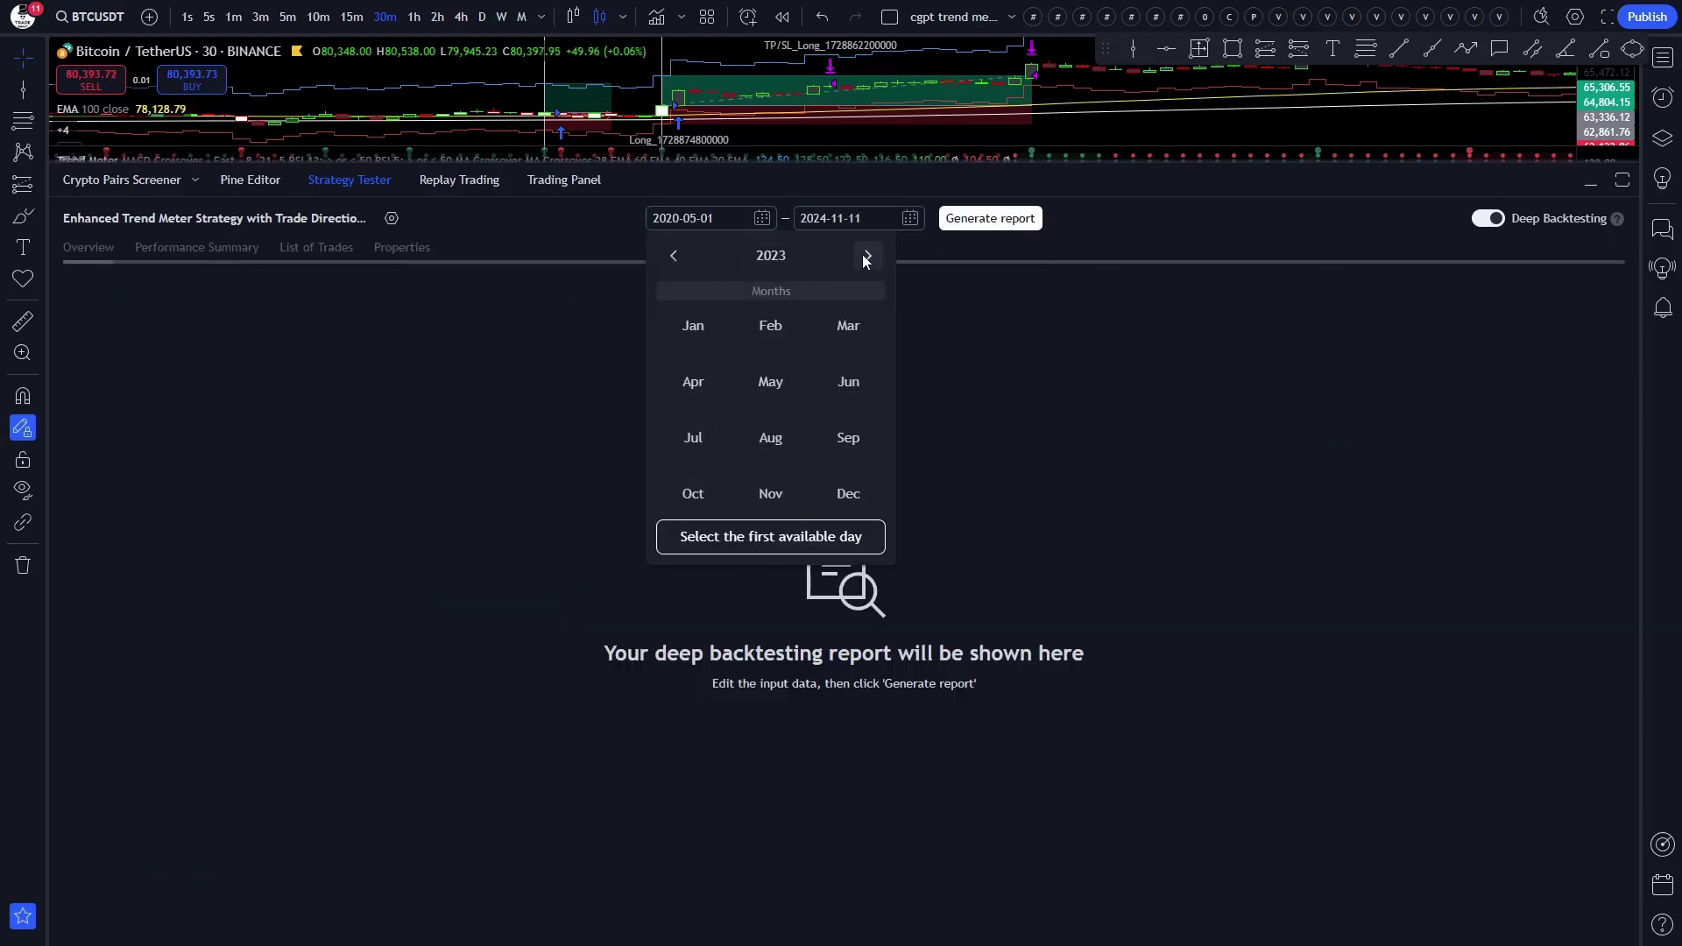
left_click(866, 255)
left_click(865, 255)
left_click(762, 383)
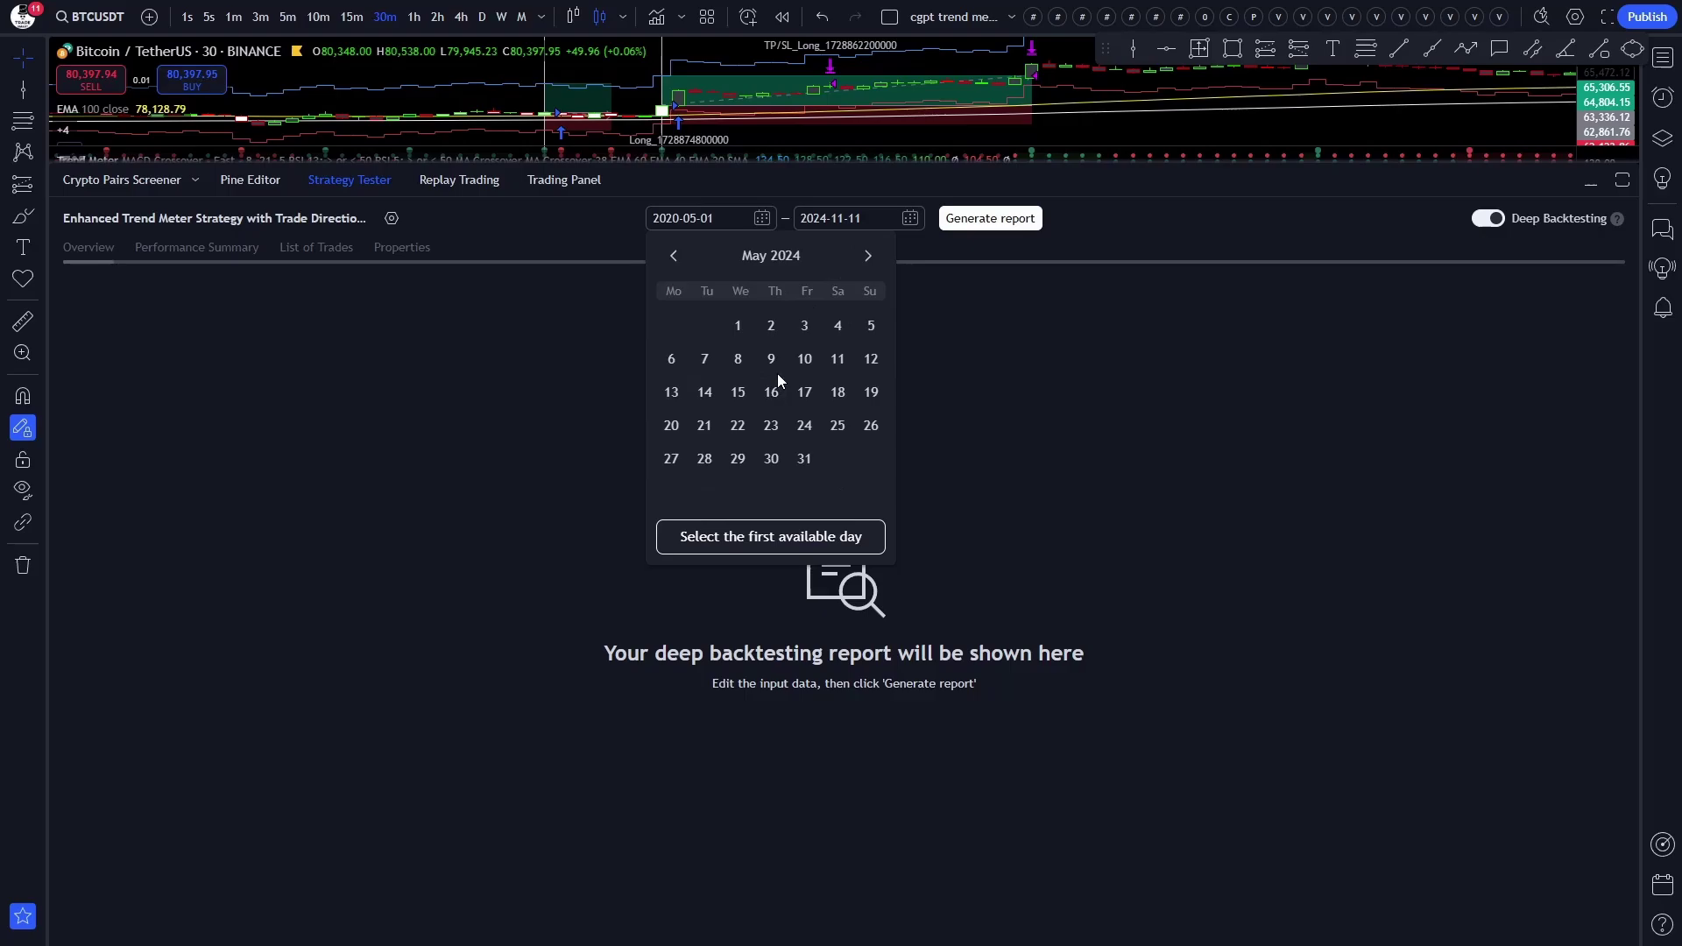
left_click(741, 326)
left_click(992, 219)
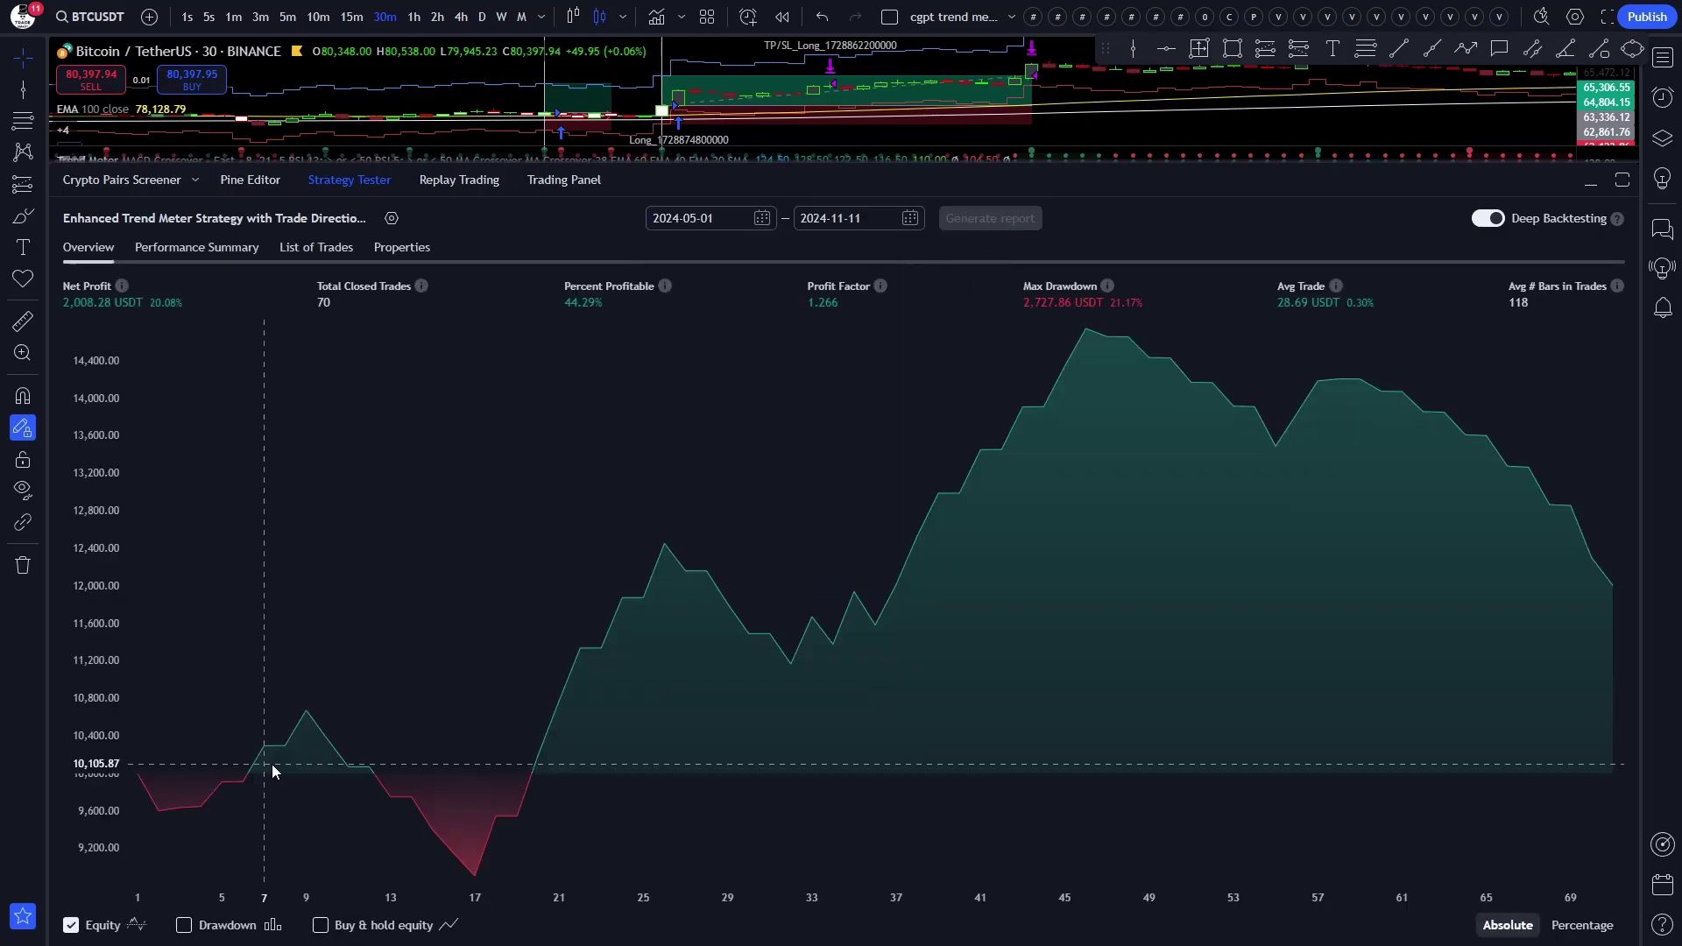